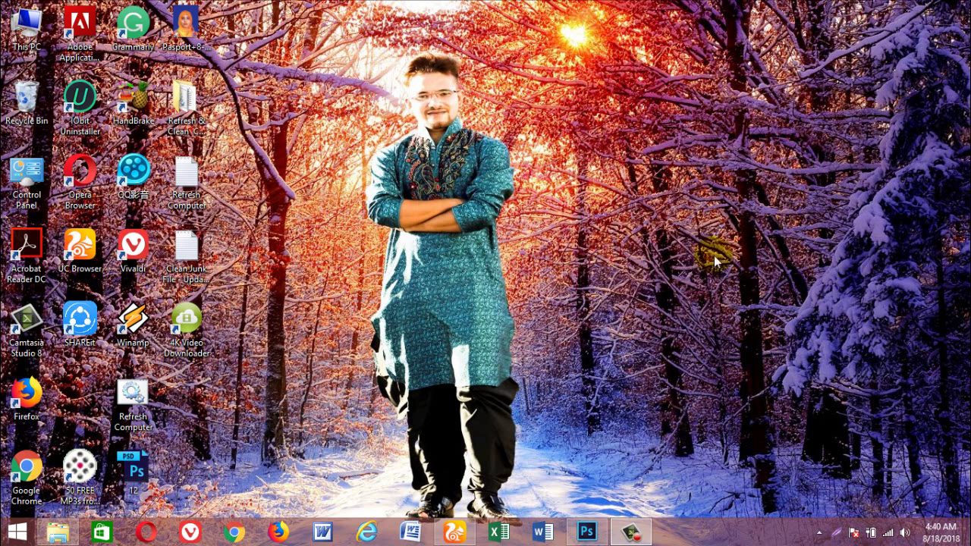
Step: Create a new 800 x 600 document from the Web preset and view the Type tool variants
left_click(586, 531)
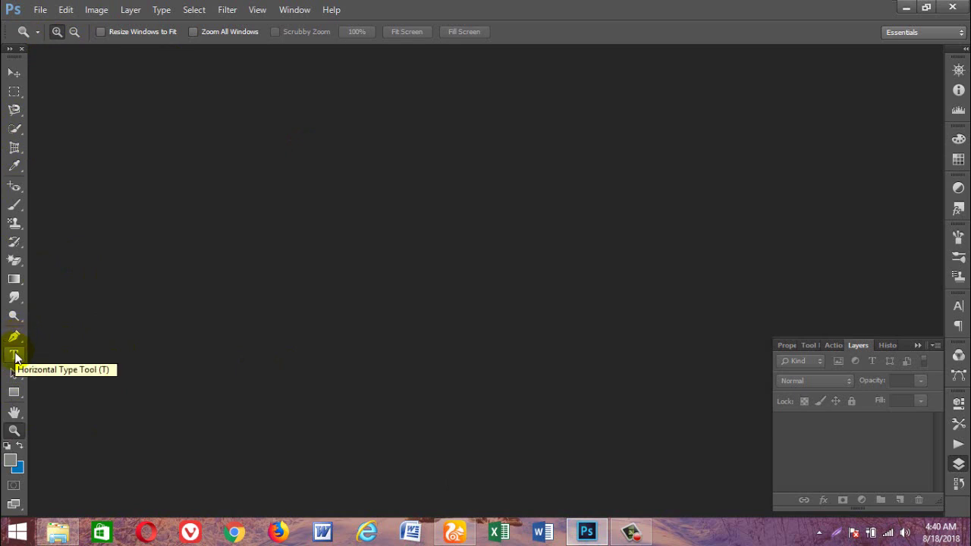
left_click(40, 11)
left_click(52, 27)
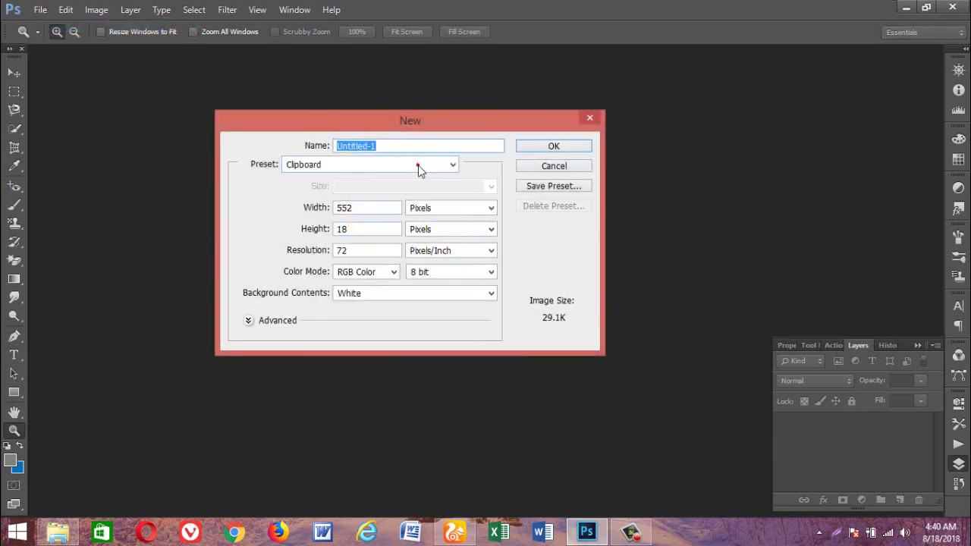
left_click(418, 164)
left_click(362, 258)
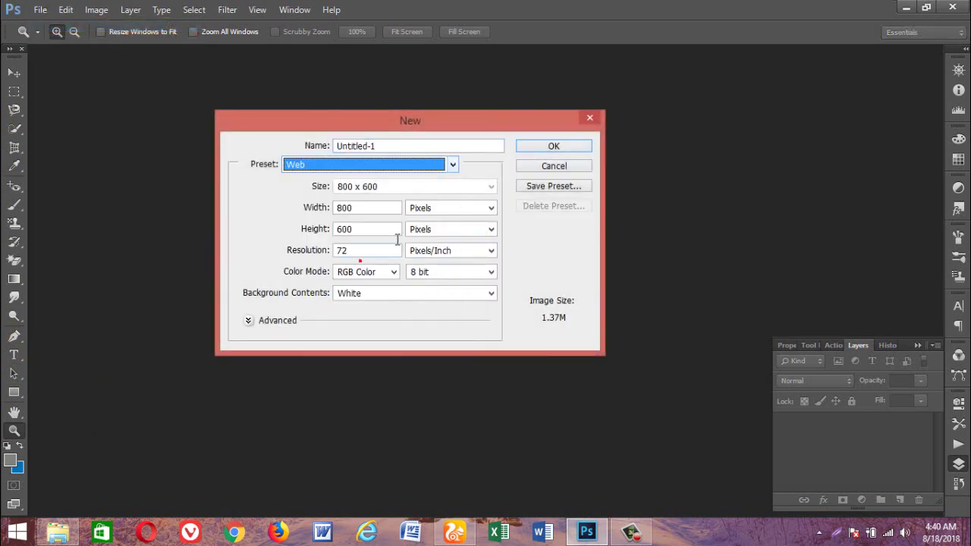
left_click(540, 147)
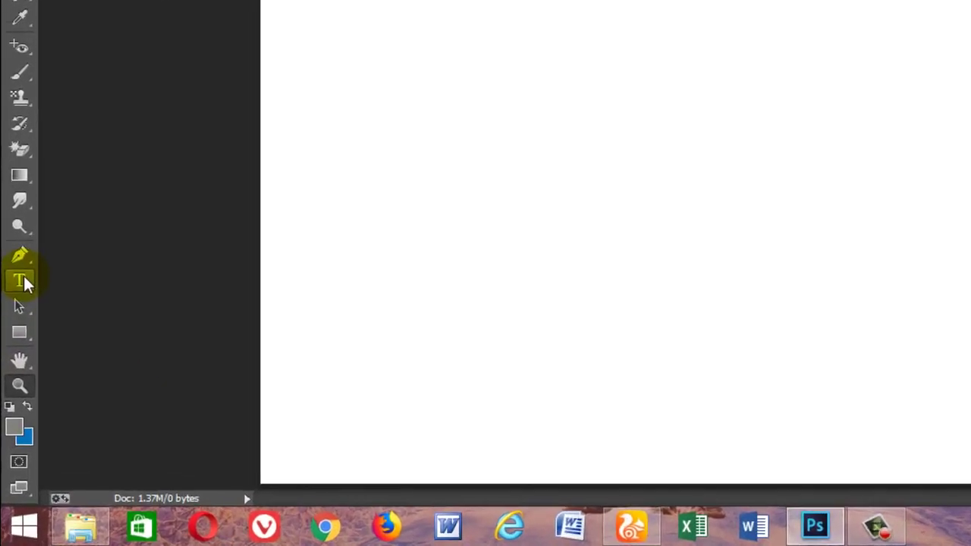
right_click(14, 355)
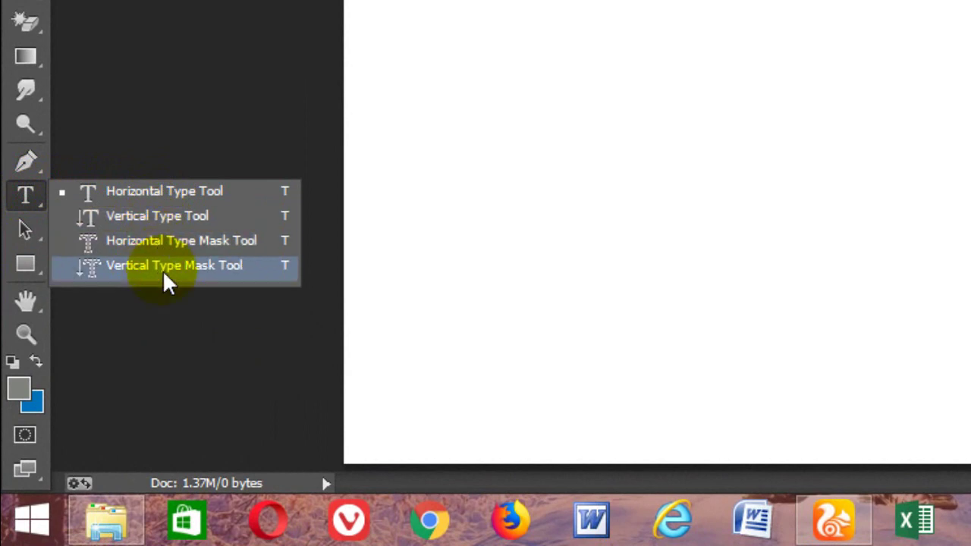
Step: Type 'Bangladesh' as horizontal text in SwitzerlandInserat on the page's left side
left_click(162, 194)
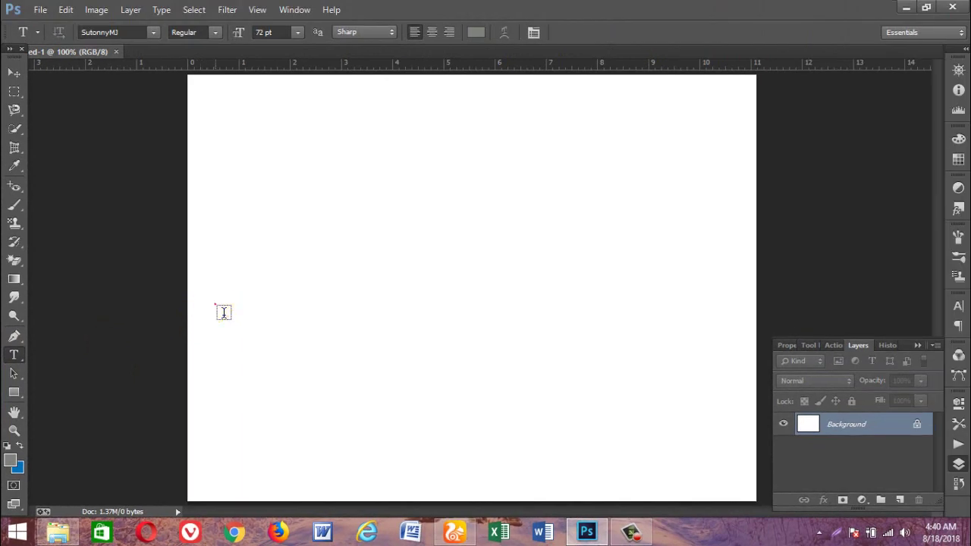
left_click(219, 308)
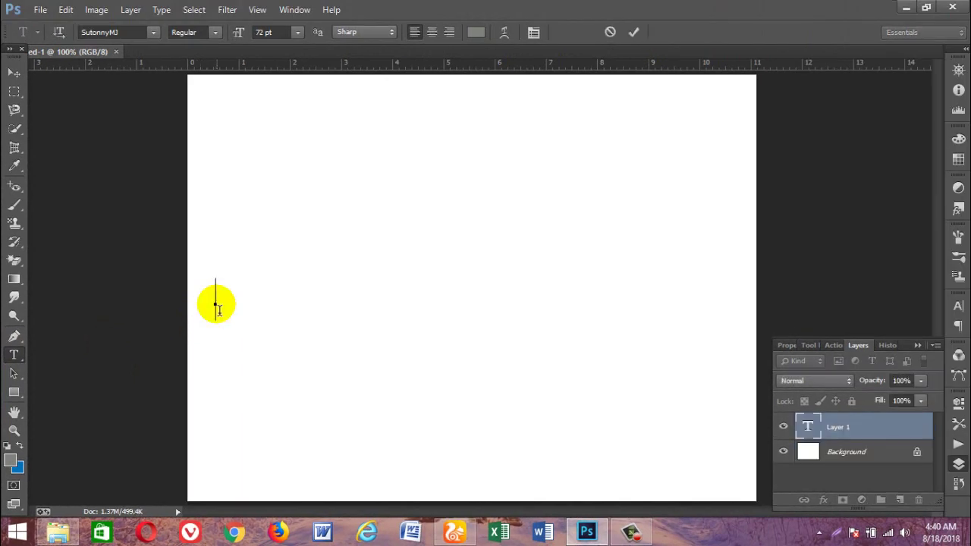
type("Ban")
key("BackSpace")
key("BackSpace")
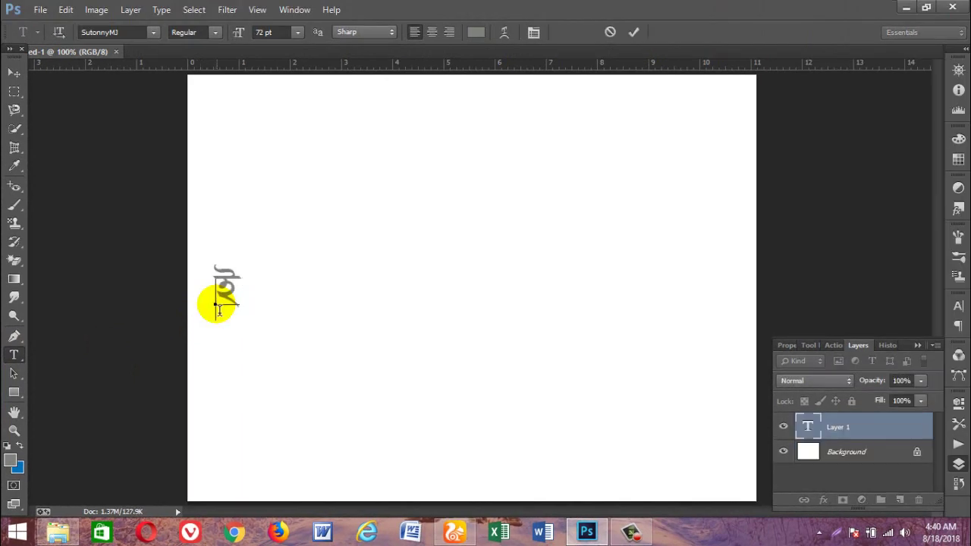
key("BackSpace")
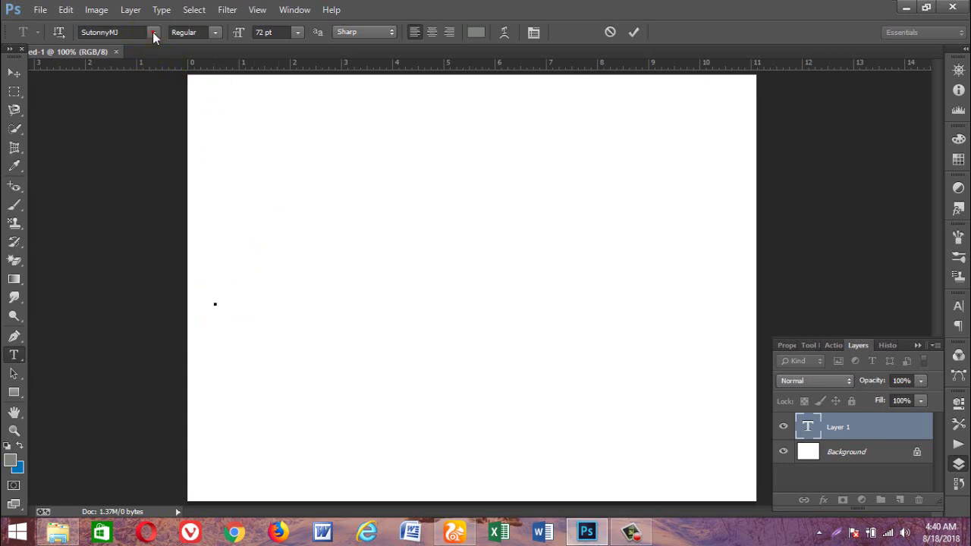
left_click(152, 32)
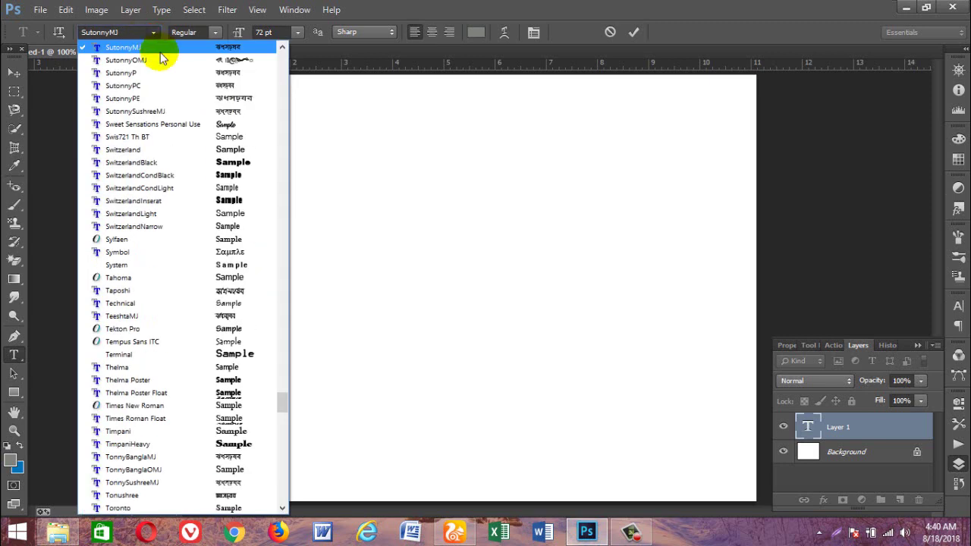
left_click(234, 200)
type("Banl")
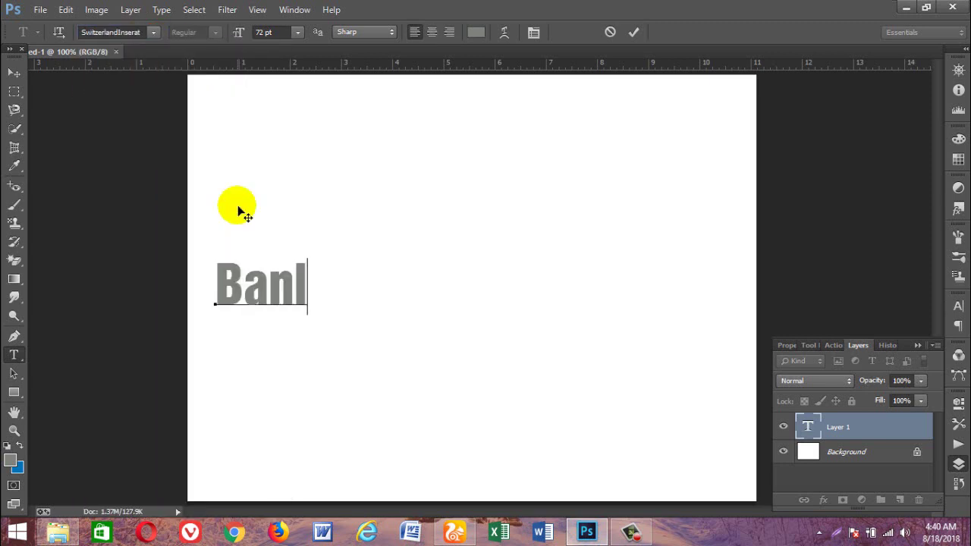
key("BackSpace")
type("glades")
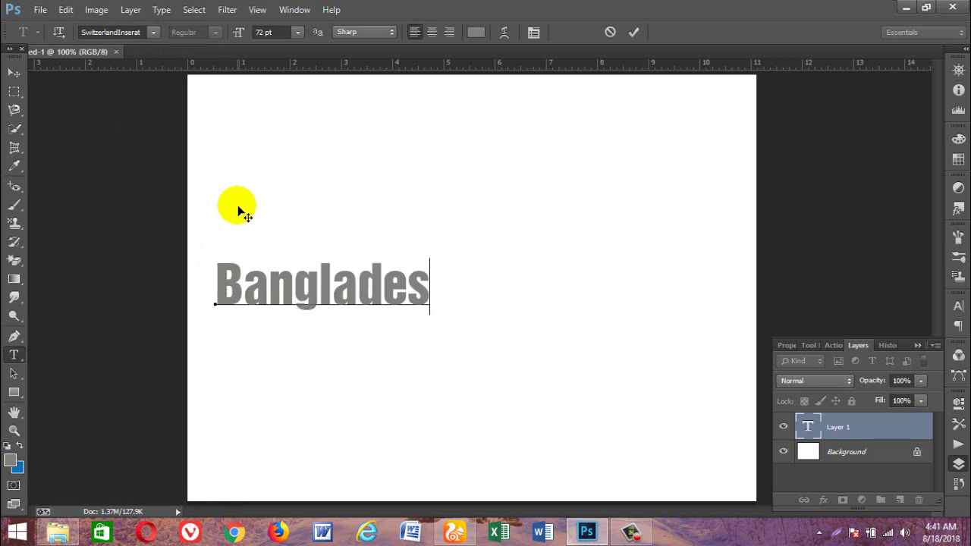
type("h")
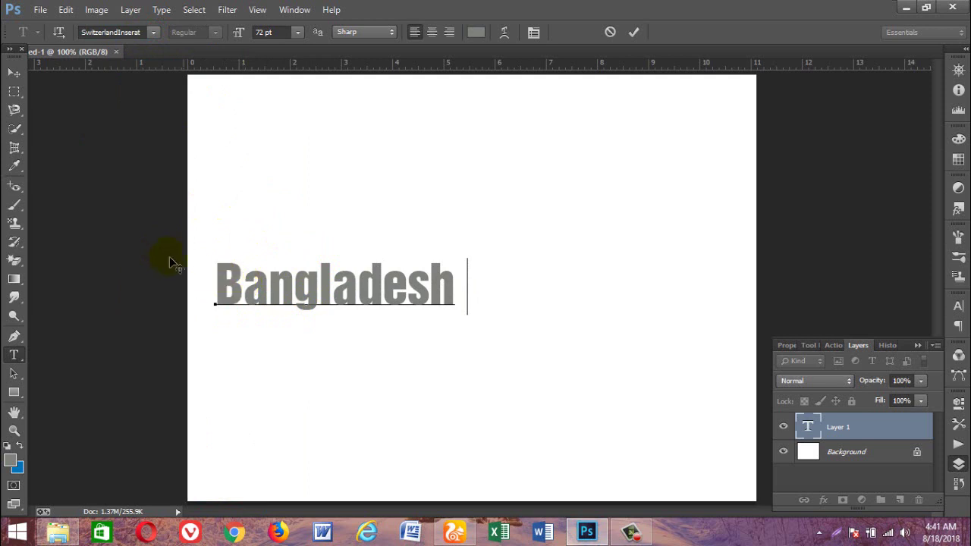
Step: Select the Bangladesh text and colour it green (3d9701)
left_click(218, 282)
left_click_drag(226, 284, 455, 285)
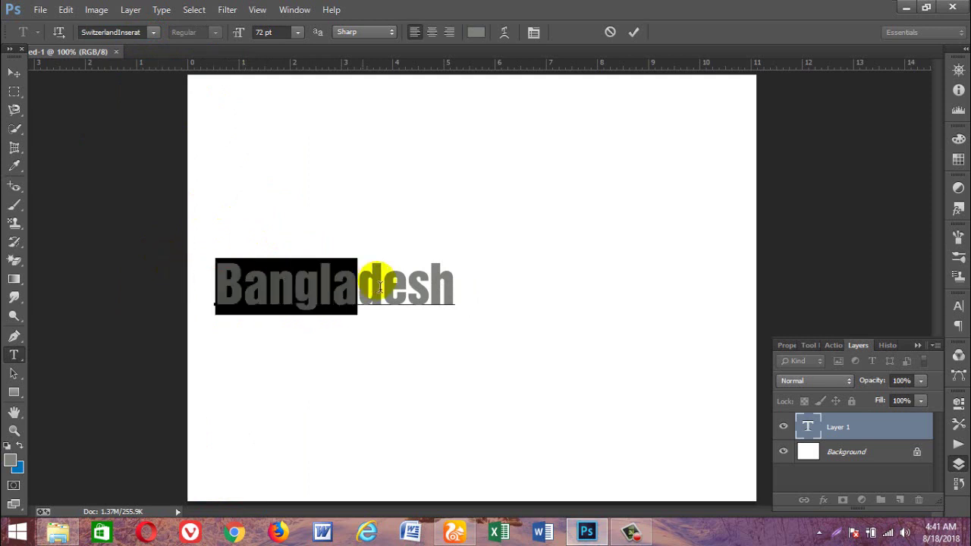
left_click(454, 286)
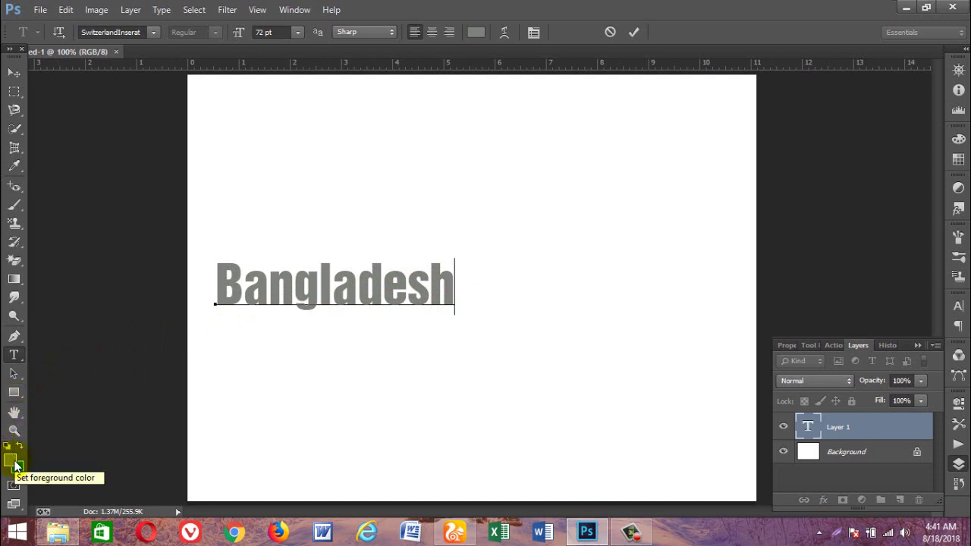
left_click(219, 291)
left_click_drag(219, 291, 460, 290)
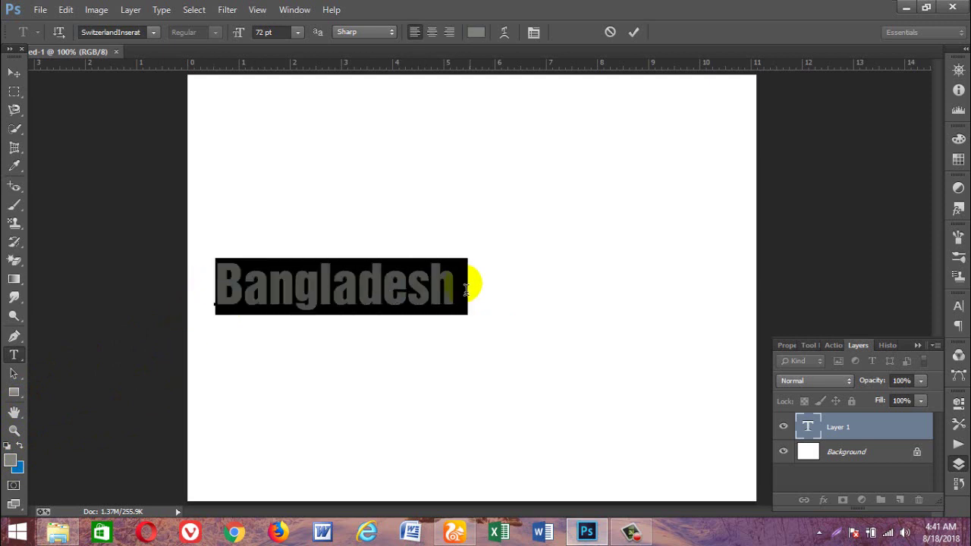
left_click(11, 459)
left_click(516, 278)
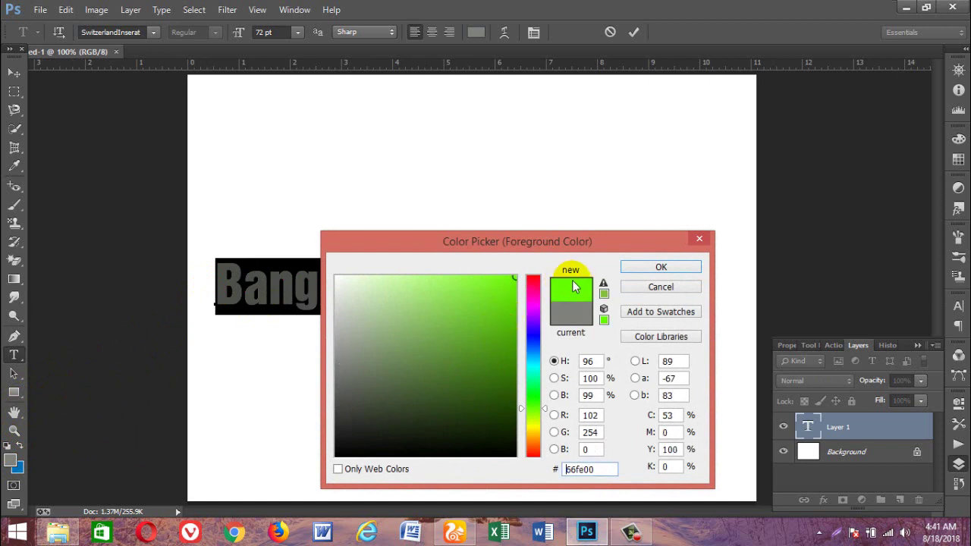
left_click(515, 347)
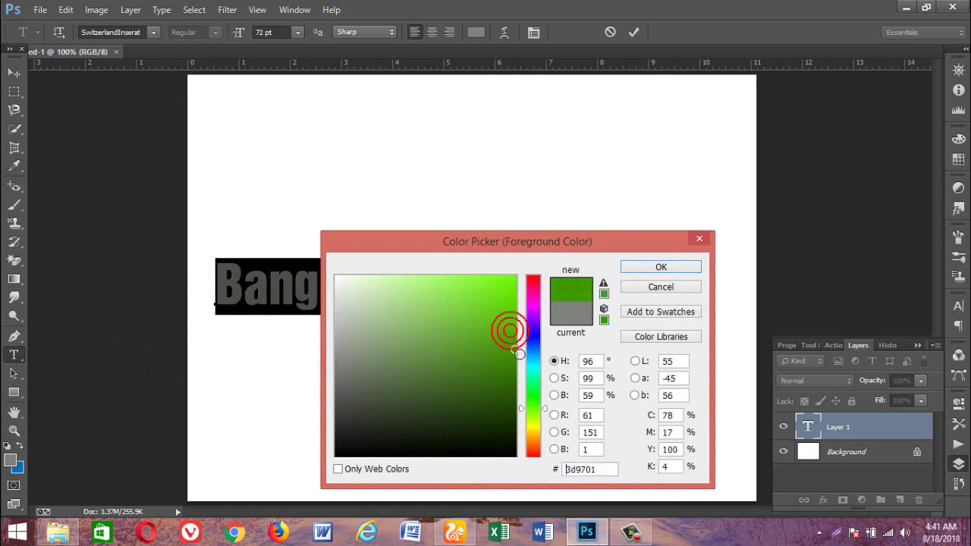
left_click(638, 270)
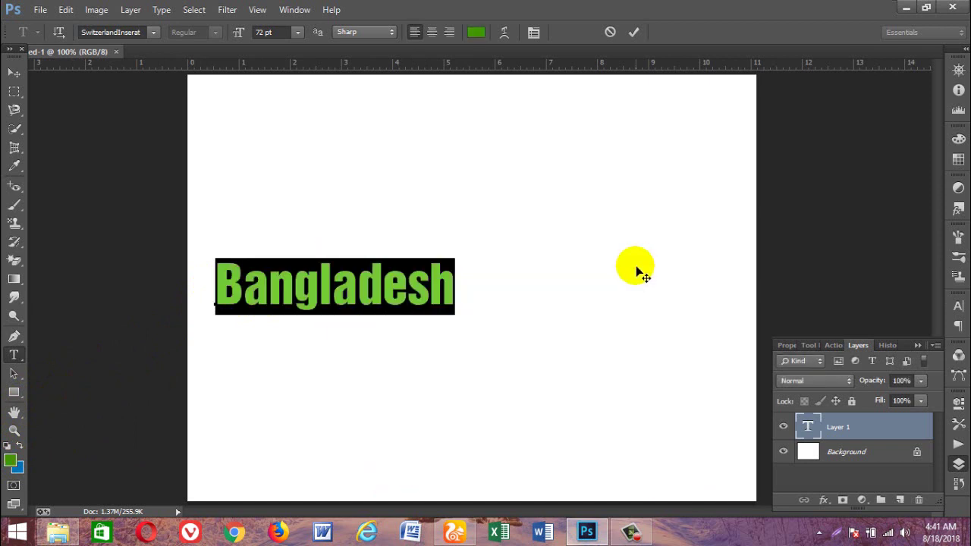
Step: Move the Bangladesh text near the page centre and Free Transform it up to about 134 pt
left_click(9, 76)
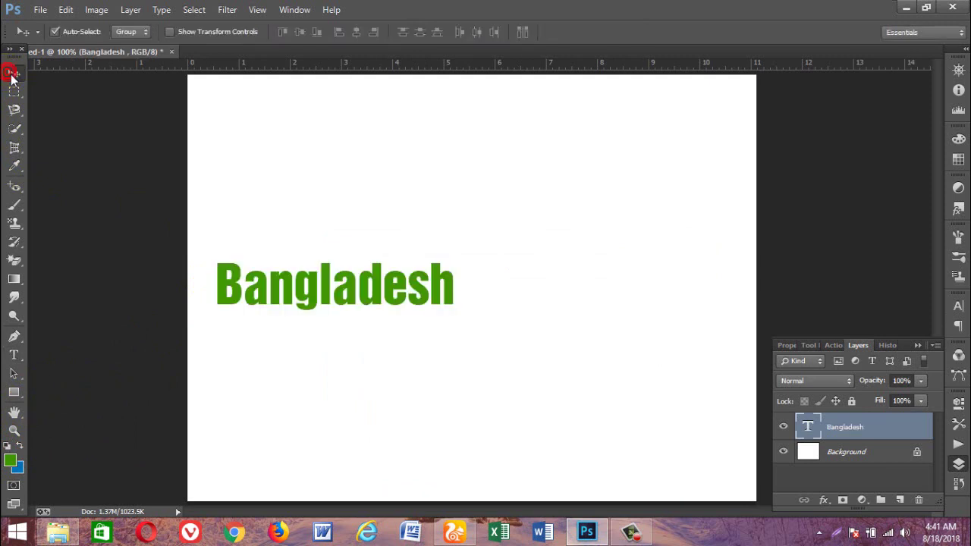
left_click_drag(317, 298, 414, 237)
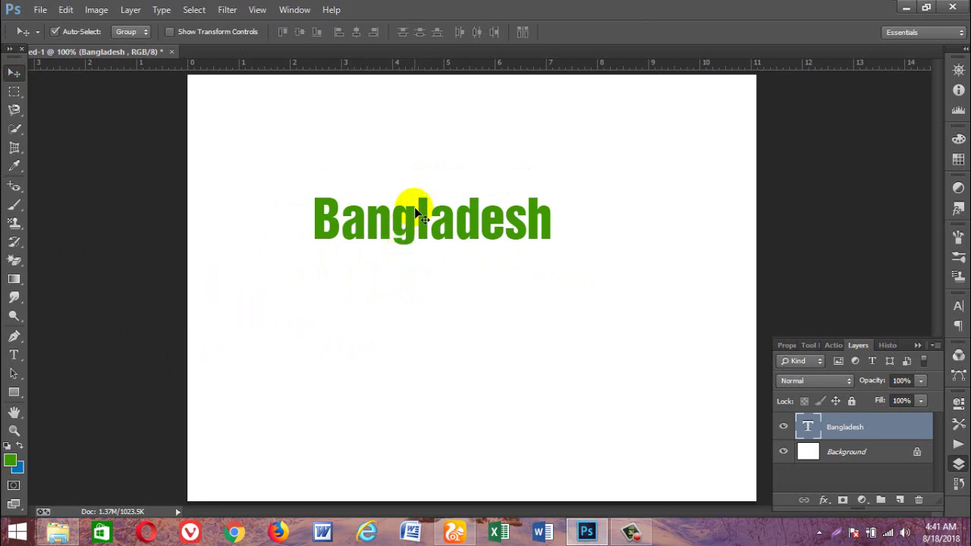
left_click_drag(423, 235, 411, 273)
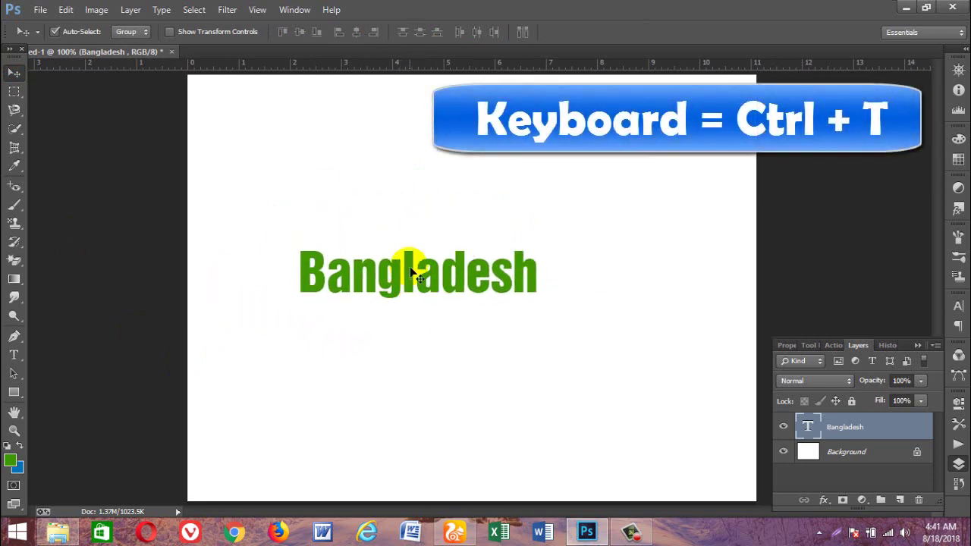
left_click(66, 10)
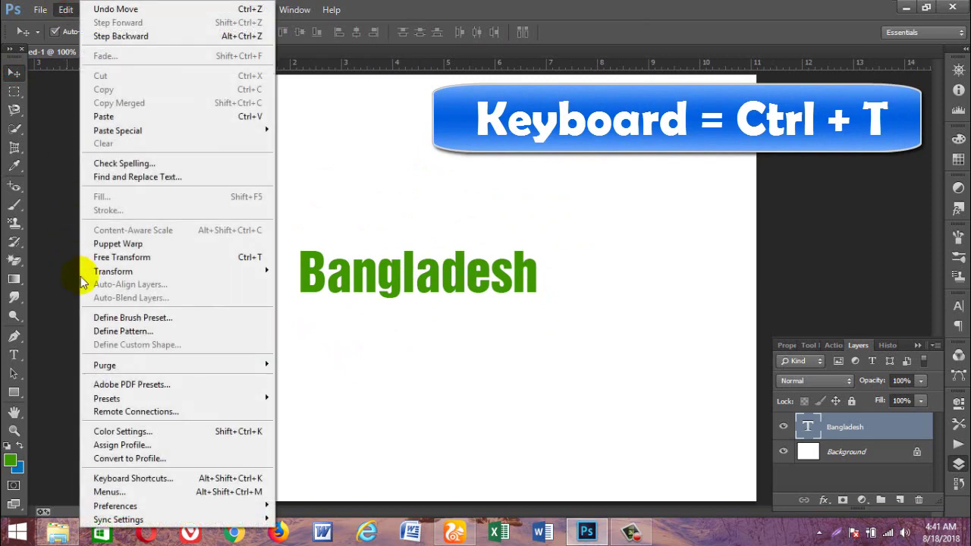
left_click(136, 258)
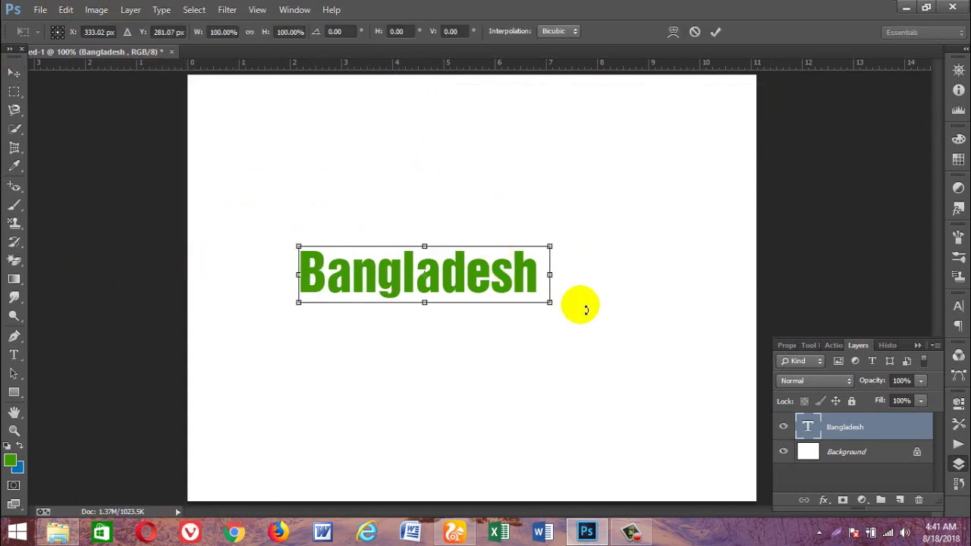
left_click_drag(552, 305, 684, 415)
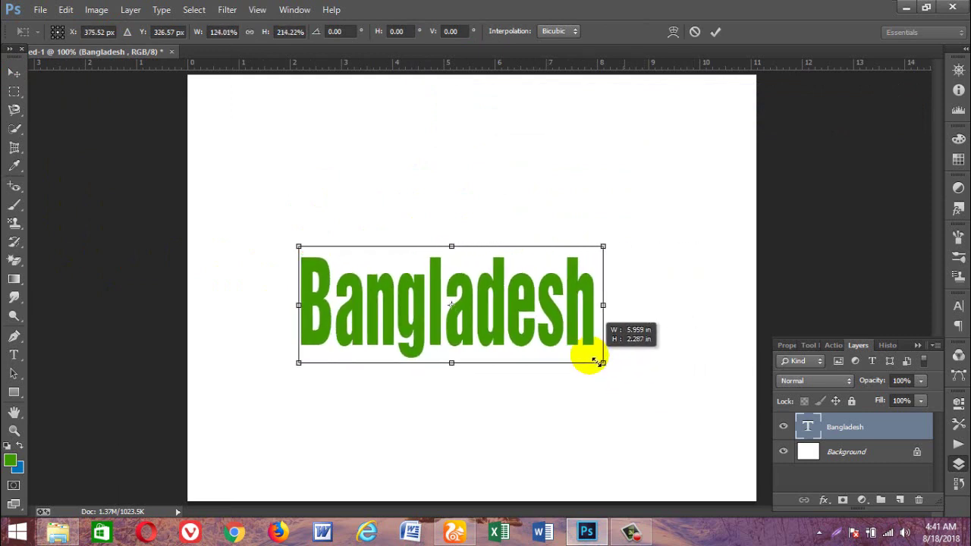
left_click_drag(680, 414, 581, 348)
key("Return")
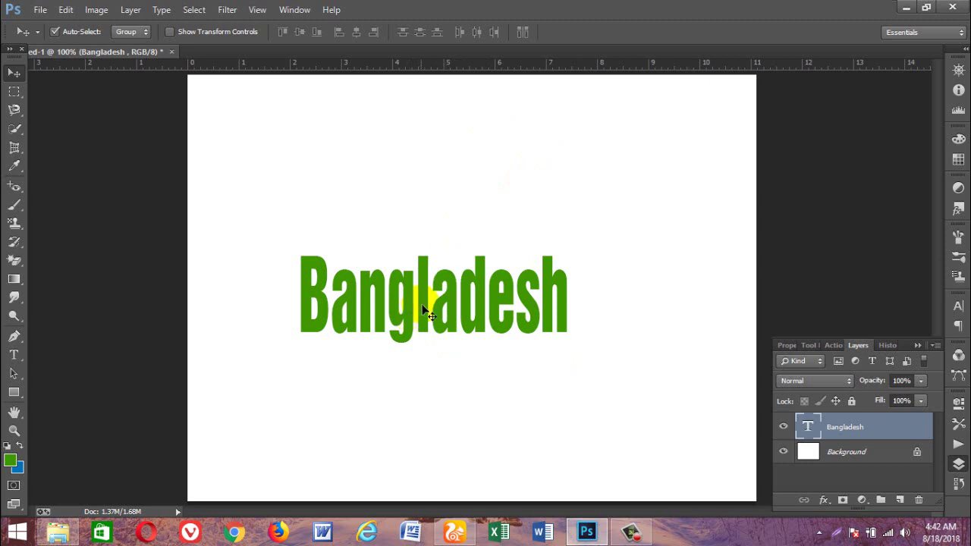
Step: Select the Bangladesh text and change its font to Trajan Pro 3
key("t")
left_click(386, 304)
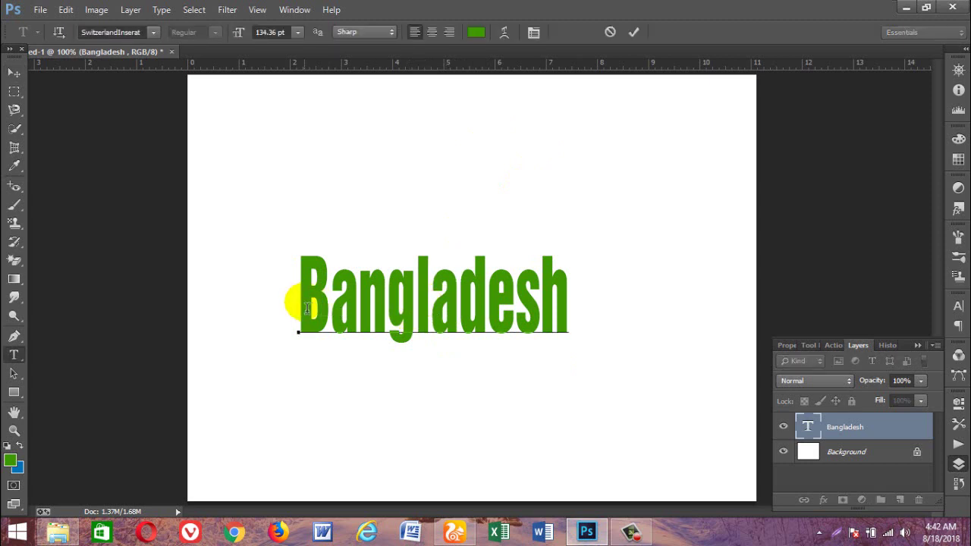
left_click_drag(306, 307, 580, 309)
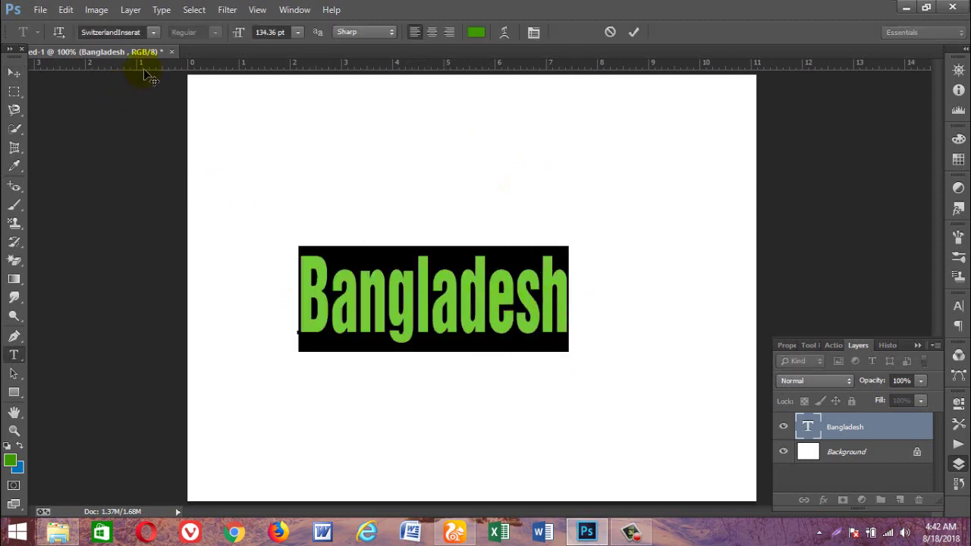
left_click(153, 32)
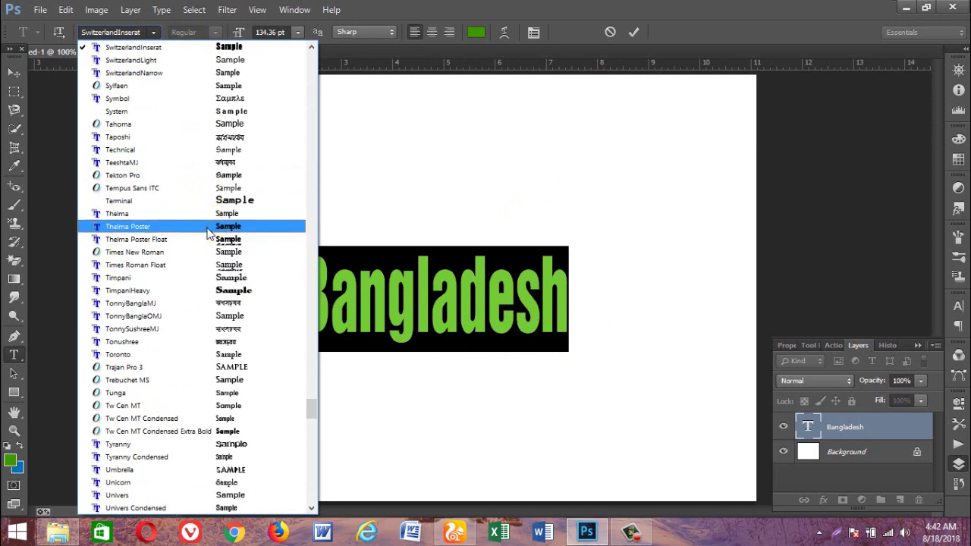
left_click(209, 227)
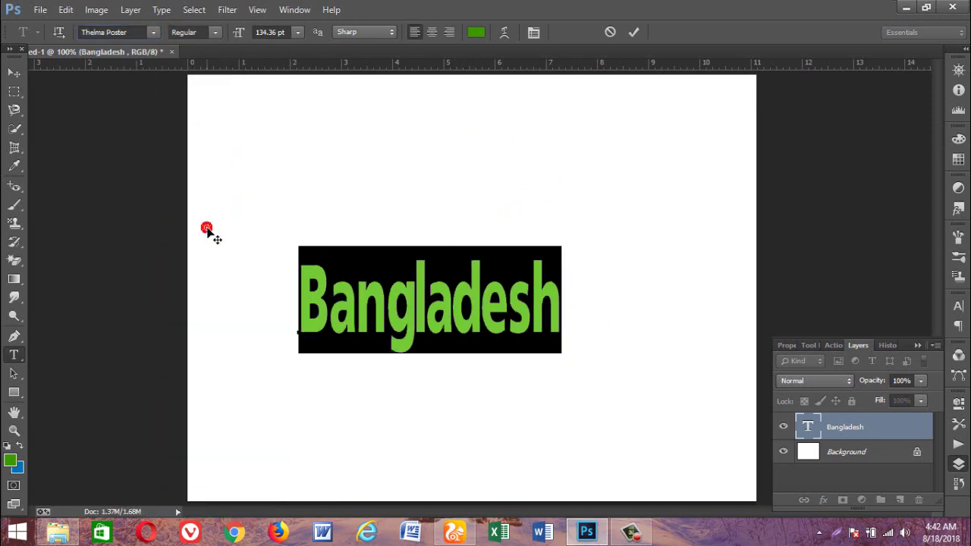
left_click(152, 34)
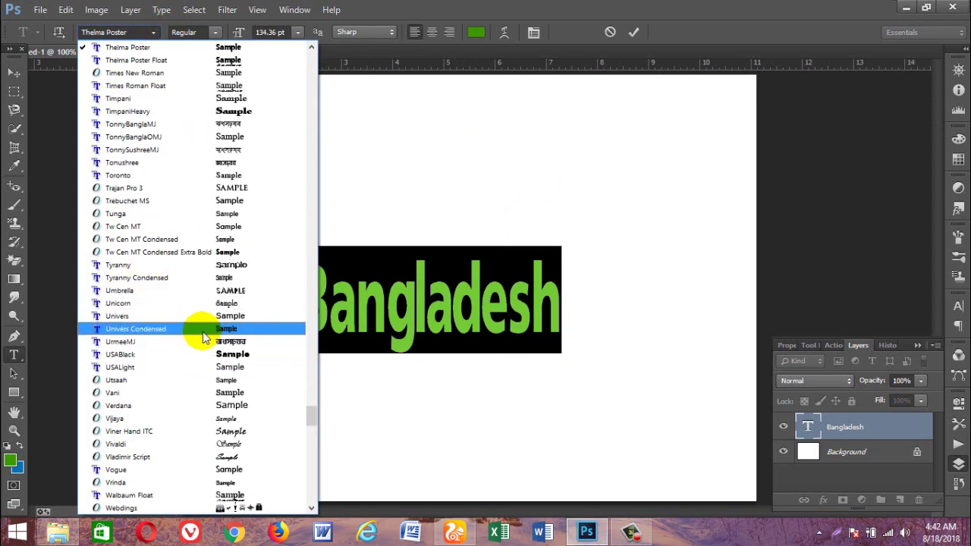
left_click(217, 188)
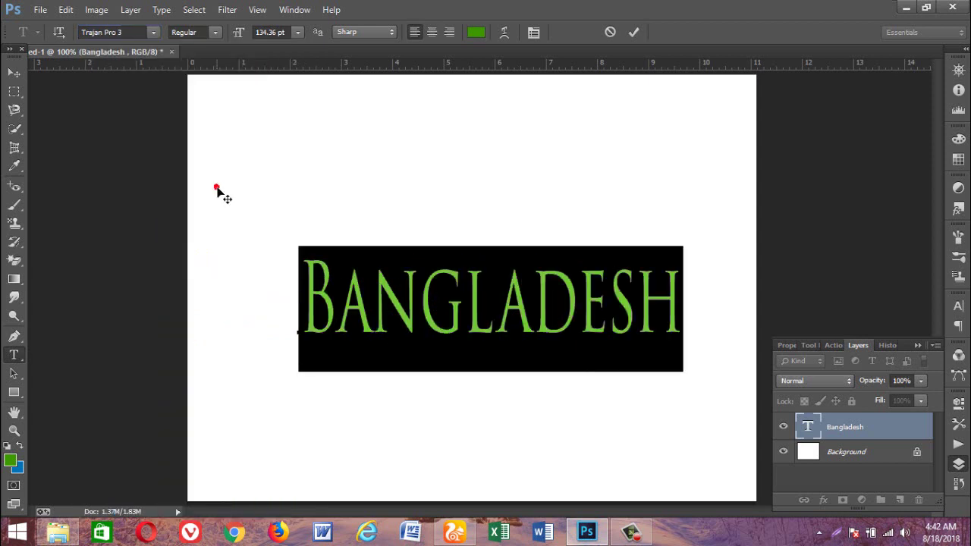
Step: Set the heading size to 150 pt and commit the text edit
left_click(297, 31)
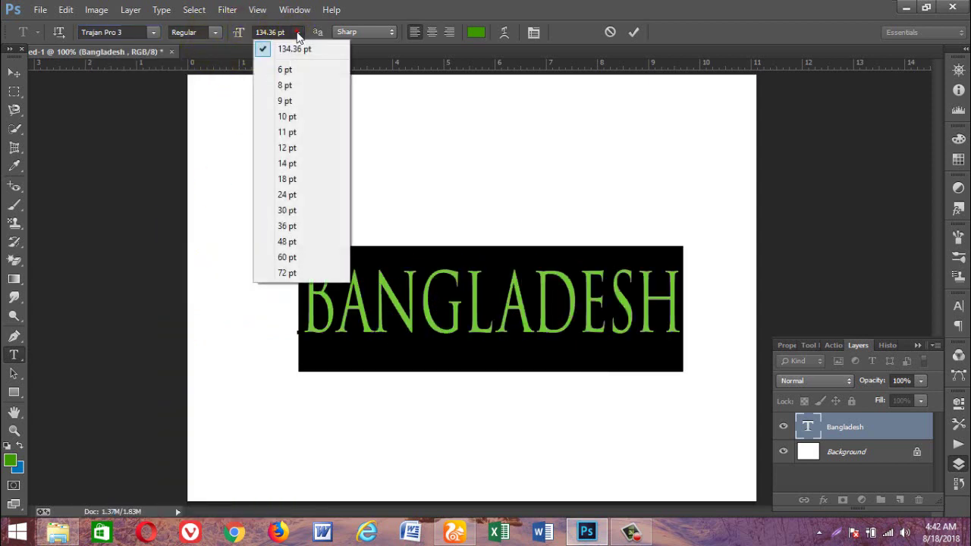
left_click(291, 223)
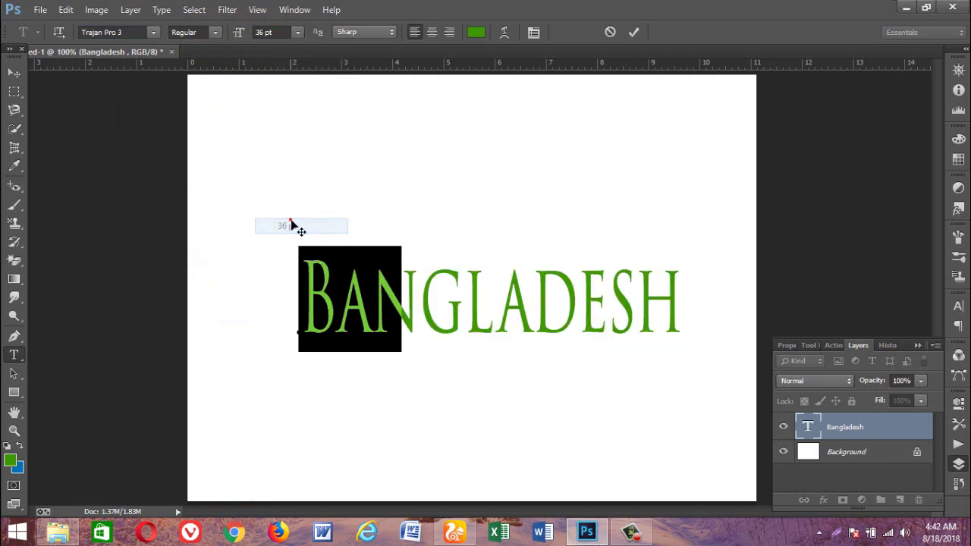
left_click(297, 32)
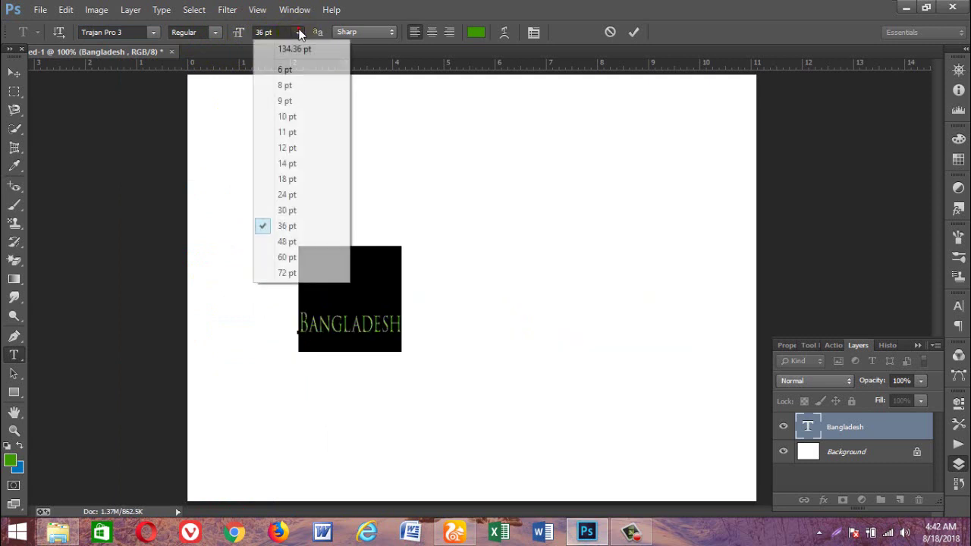
left_click(286, 273)
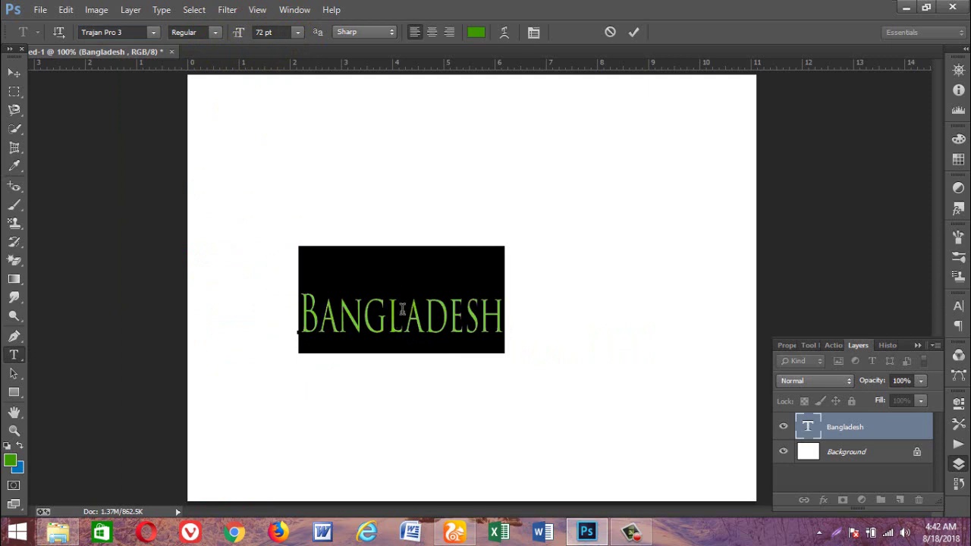
left_click(297, 32)
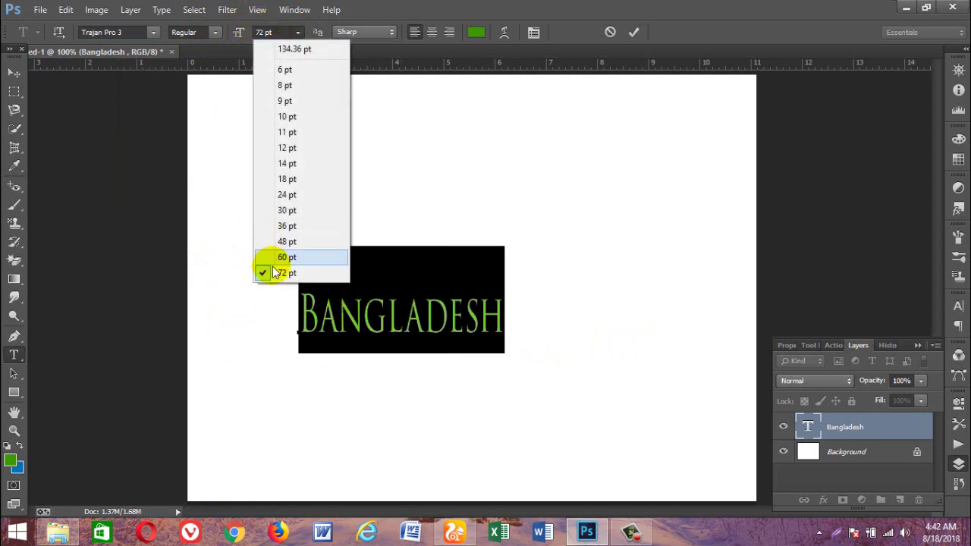
left_click(298, 31)
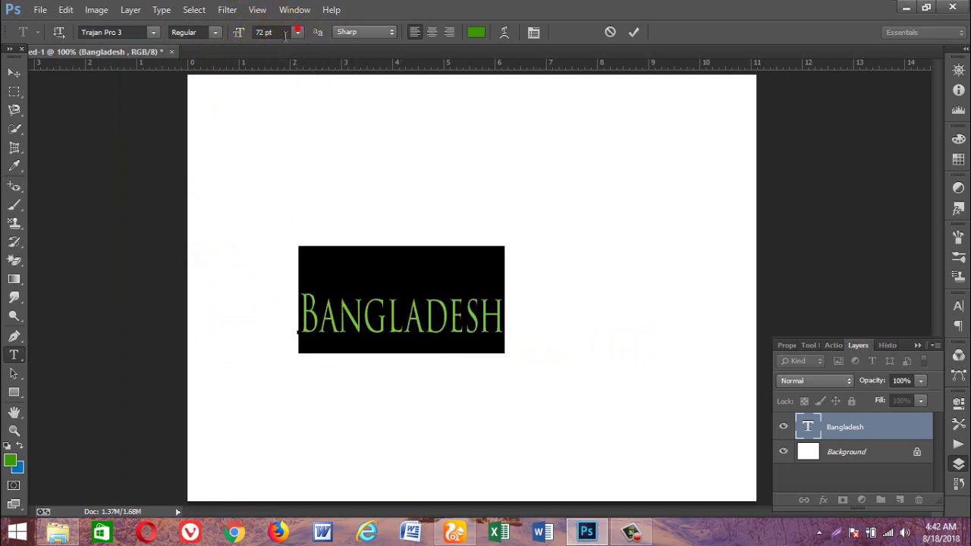
left_click(306, 44)
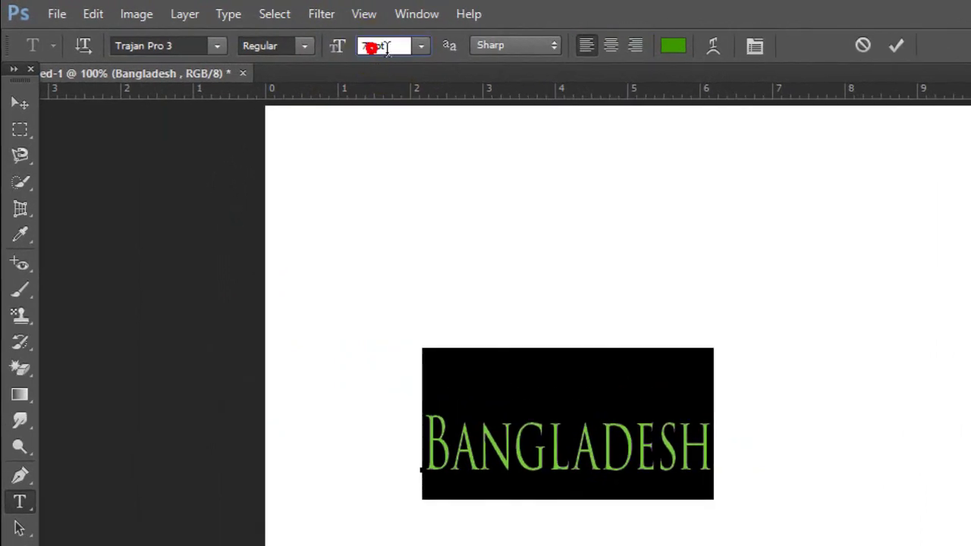
key("BackSpace")
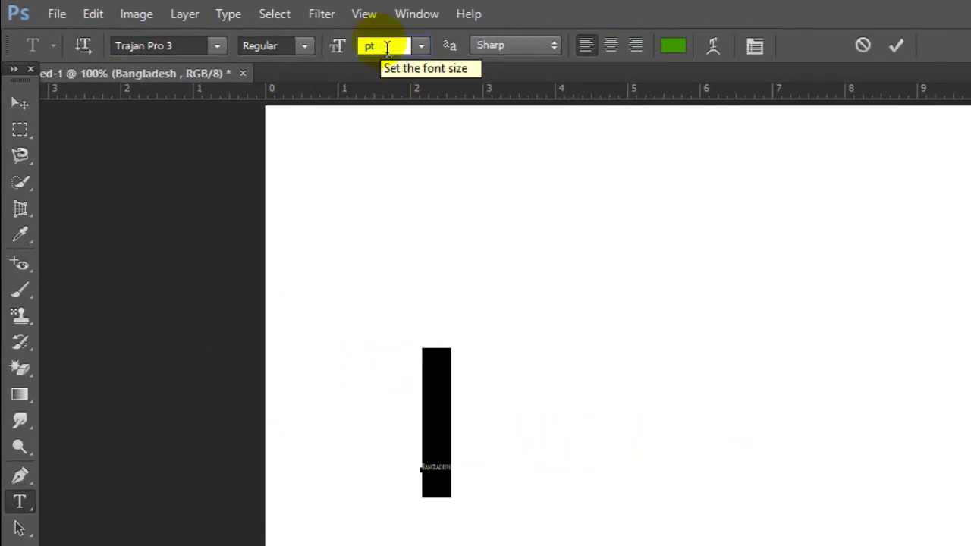
type("150")
key("Return")
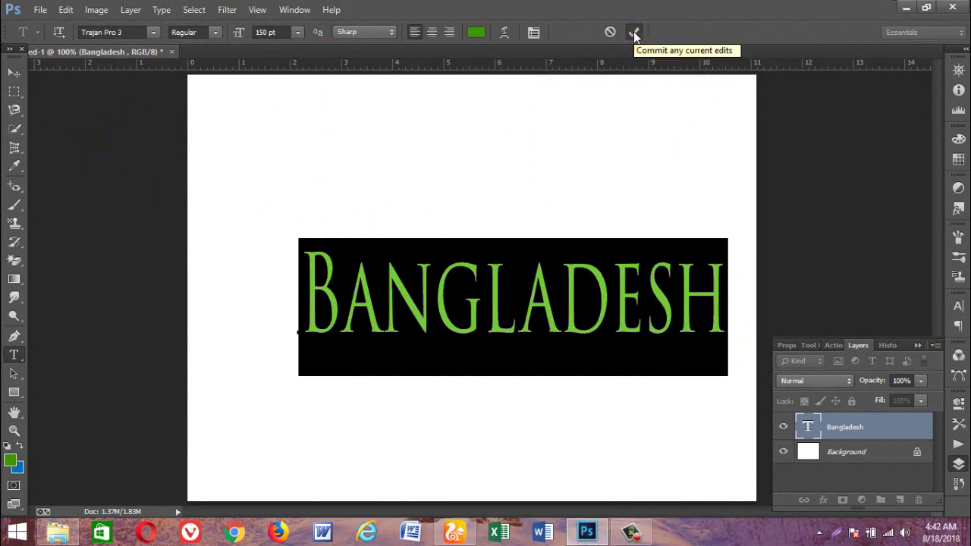
left_click(635, 34)
Step: Move the Bangladesh heading to near the page centre
left_click(14, 73)
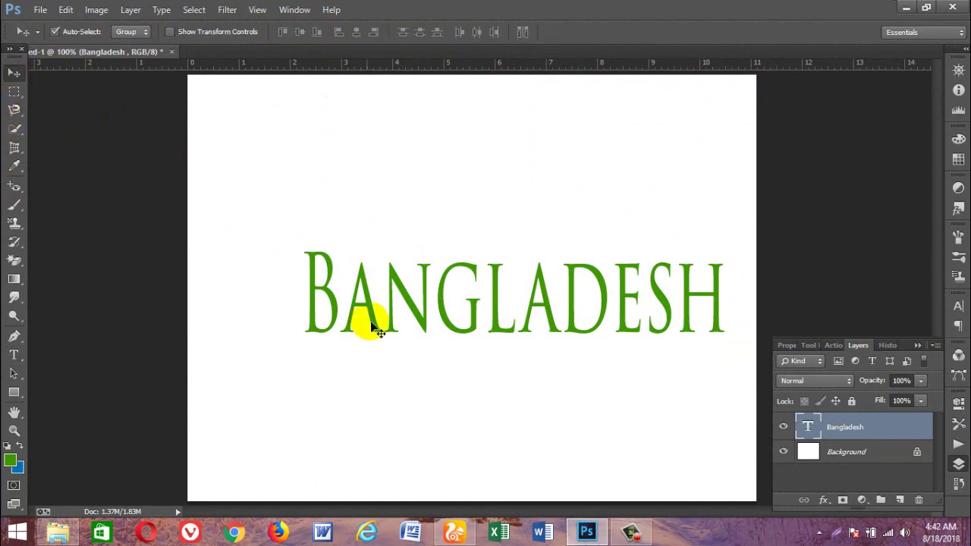
left_click_drag(380, 331, 397, 219)
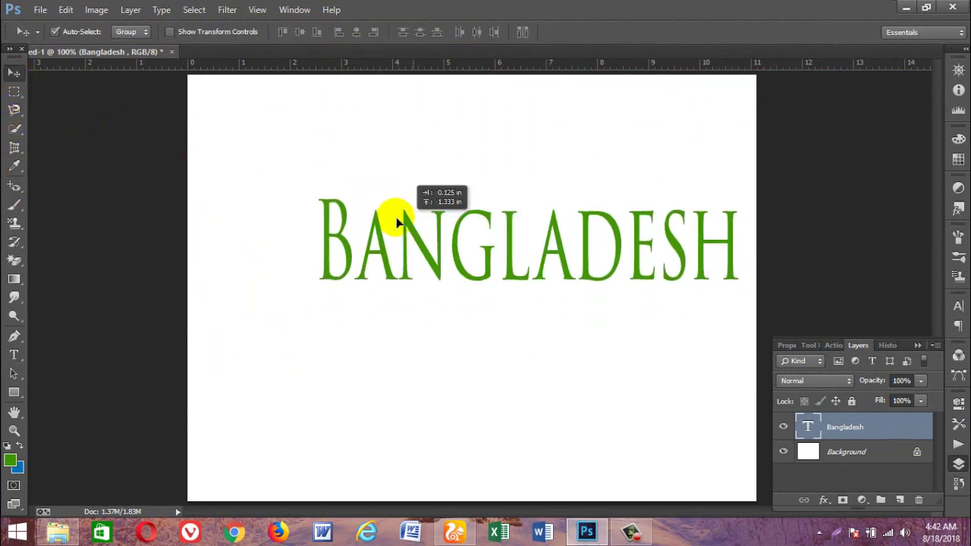
left_click_drag(396, 217, 331, 262)
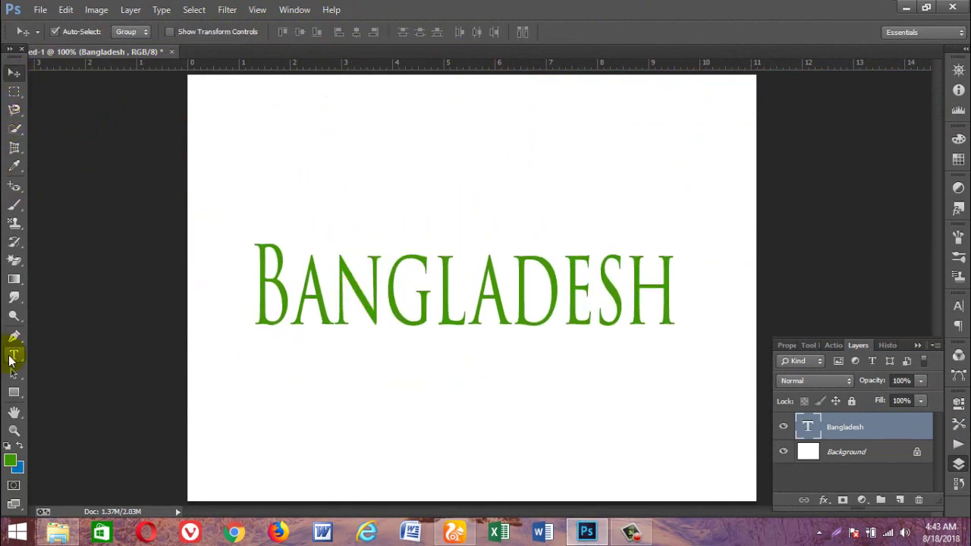
Step: Add vertical 'BRIGHT FUTURE' text near the top and drag it over the heading
left_click(11, 361)
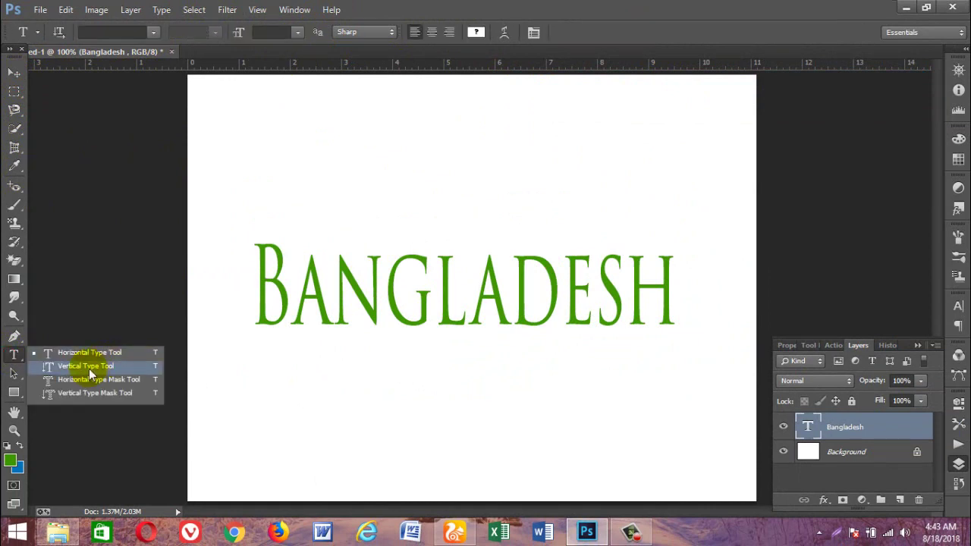
left_click(89, 368)
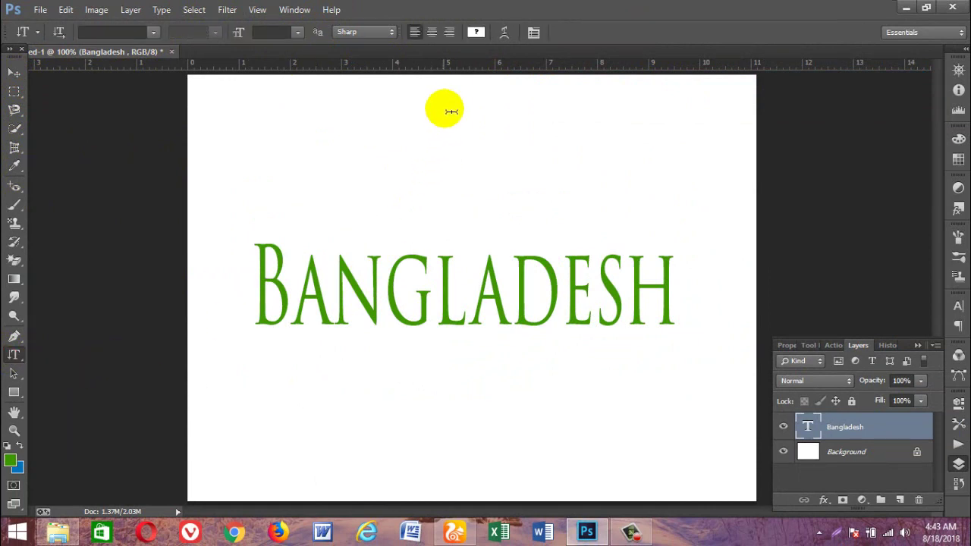
left_click(464, 90)
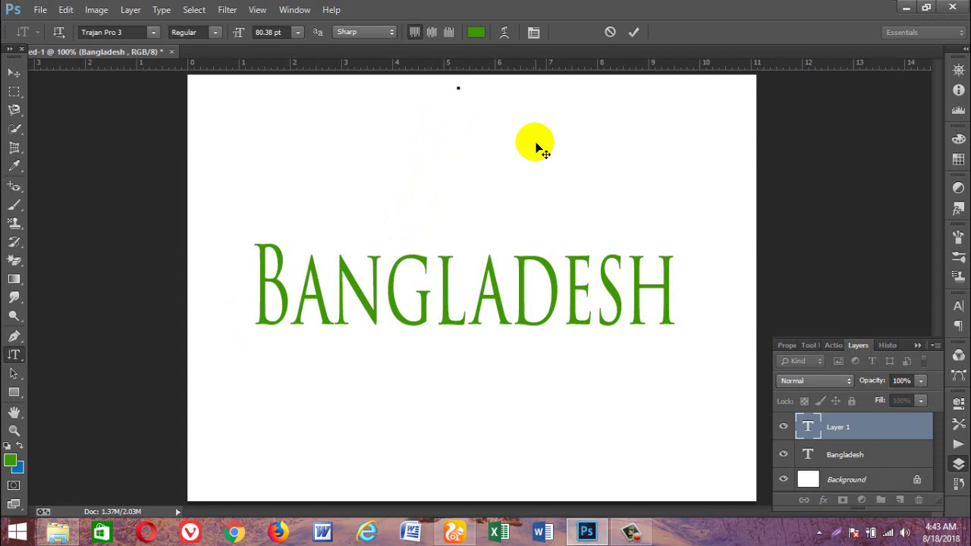
type("BRI")
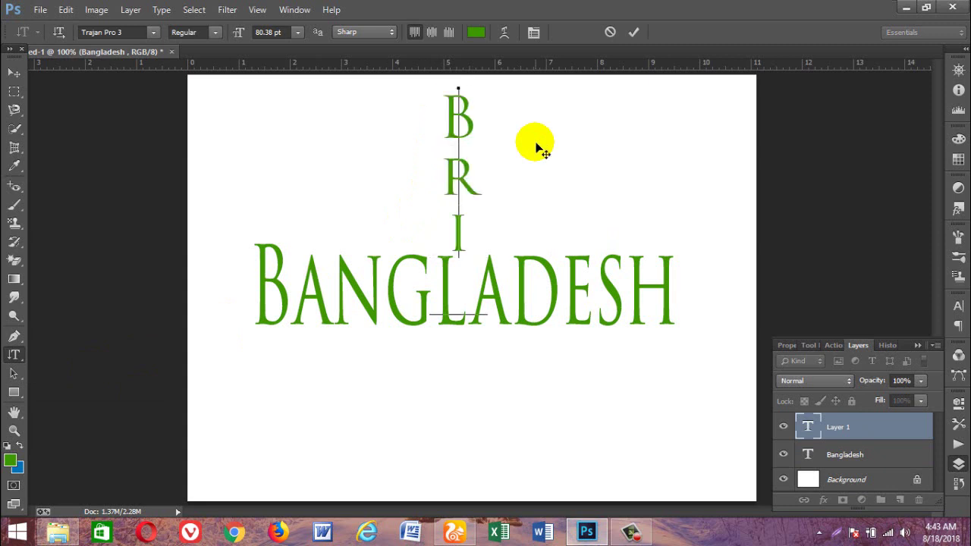
type("GHT")
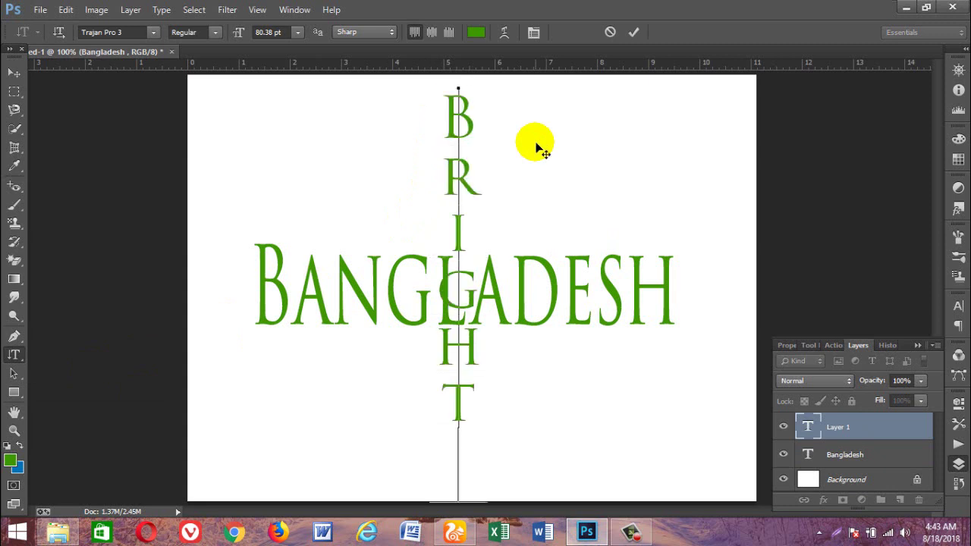
type("F")
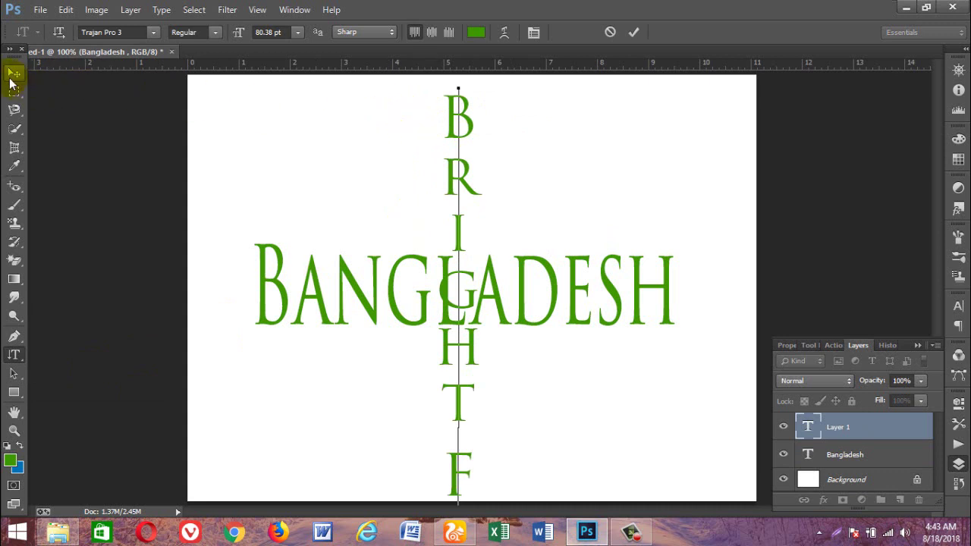
left_click(12, 76)
mouse_move(460, 123)
left_mouse_down()
mouse_move(386, 115)
mouse_move(456, 132)
left_mouse_up()
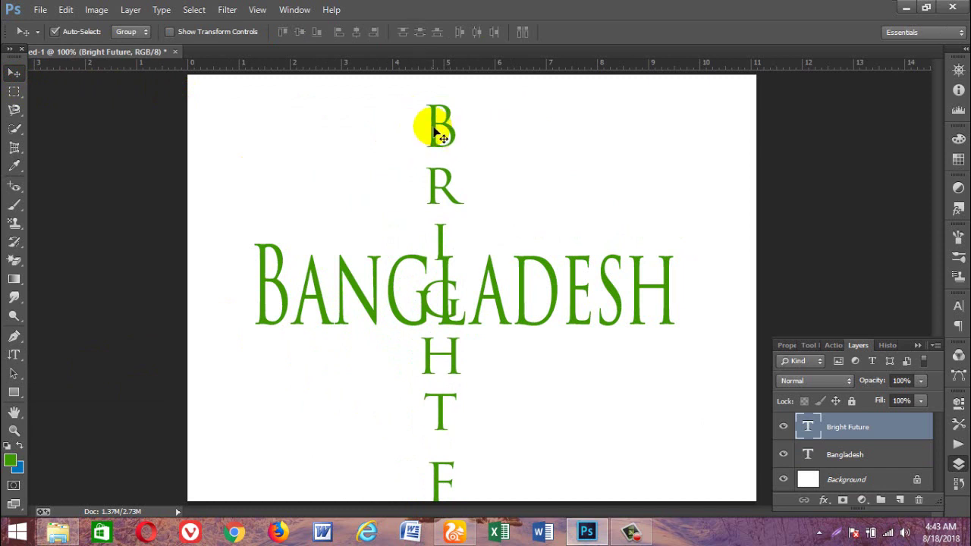
Step: Resize the vertical Bright Future text and place it beside the heading's right end
key("ctrl+t")
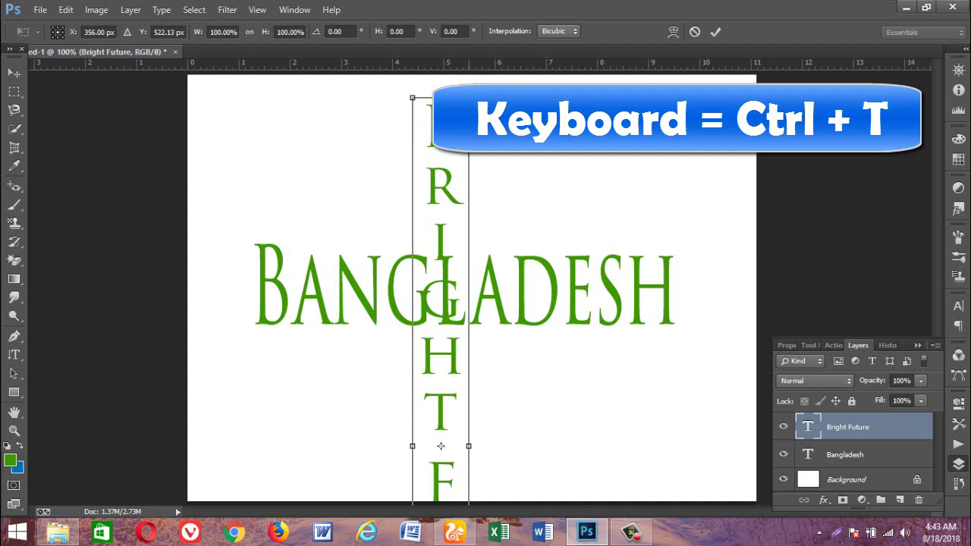
left_click_drag(468, 97, 452, 239)
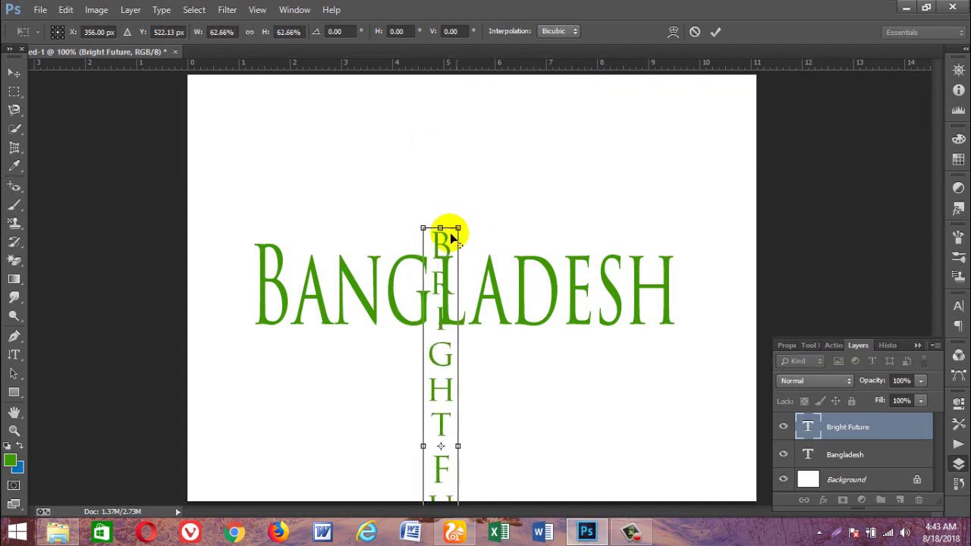
left_click_drag(455, 364, 469, 235)
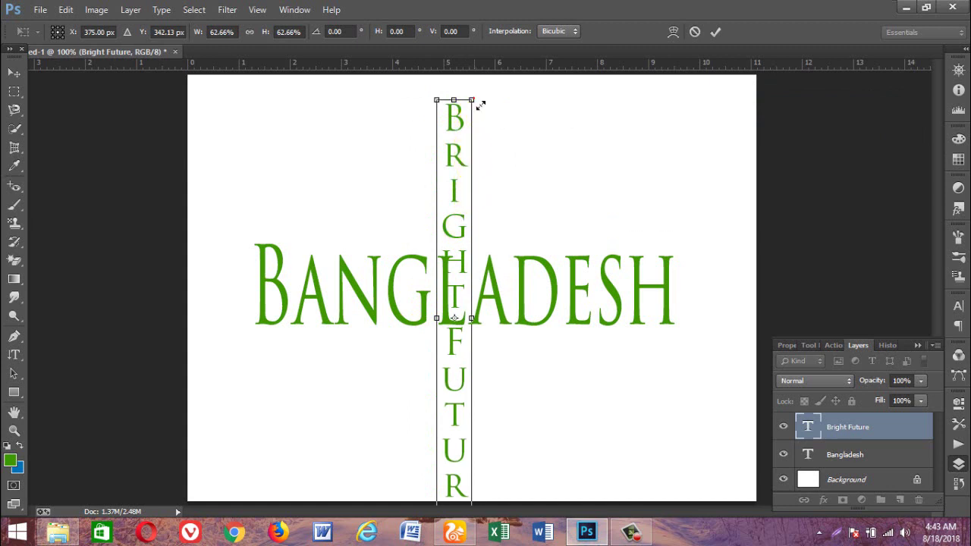
left_click_drag(480, 104, 477, 154)
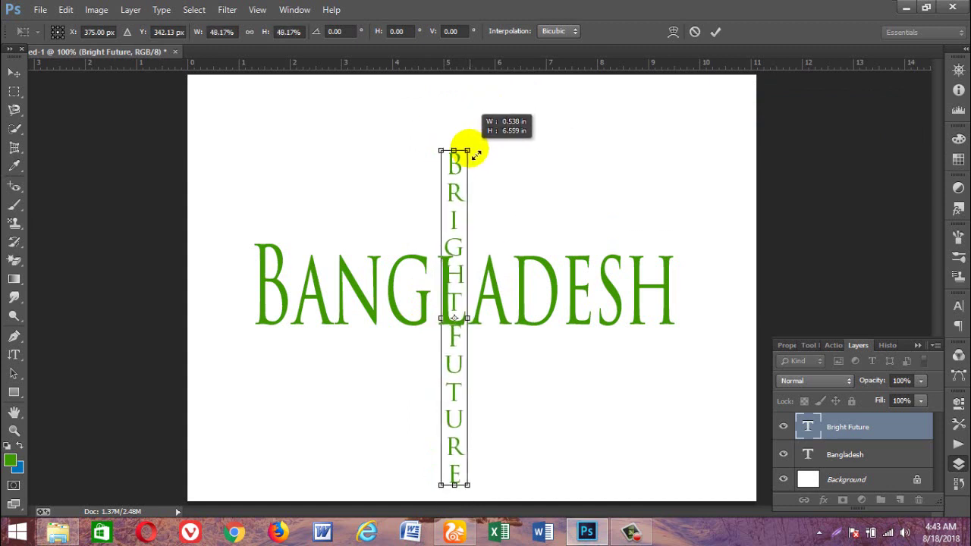
mouse_move(456, 193)
left_mouse_down()
mouse_move(457, 157)
mouse_move(499, 156)
mouse_move(473, 152)
mouse_move(709, 165)
left_mouse_up()
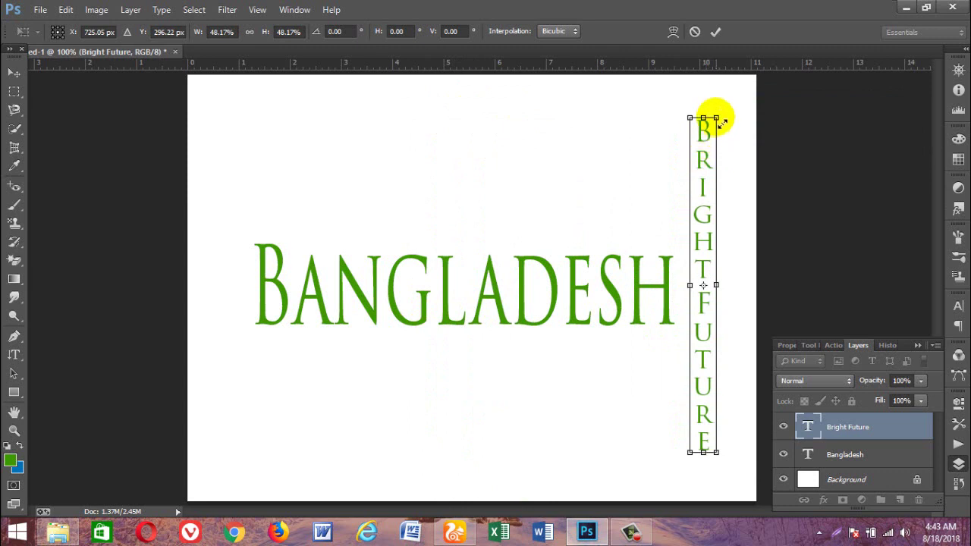
mouse_move(716, 118)
left_mouse_down()
mouse_move(736, 137)
mouse_move(733, 96)
mouse_move(723, 91)
left_mouse_up()
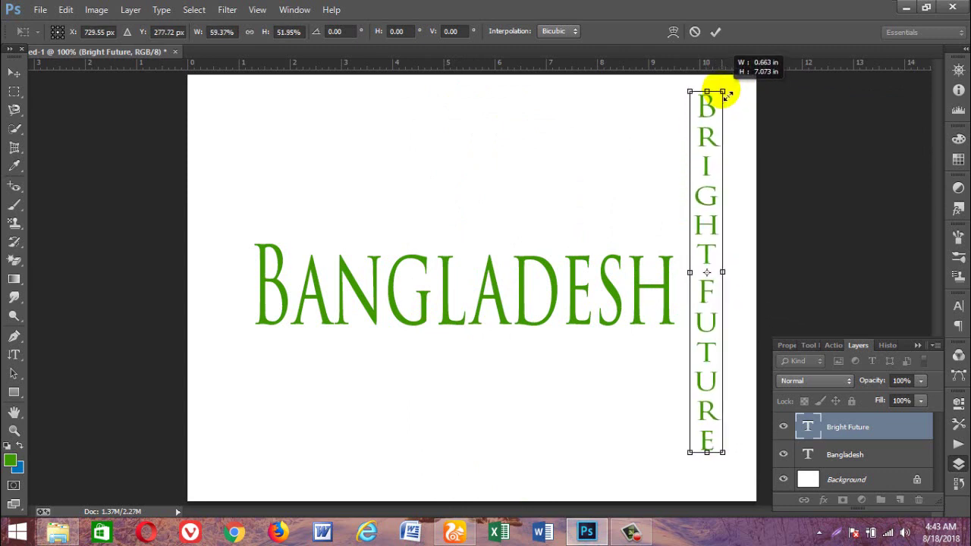
key("Return")
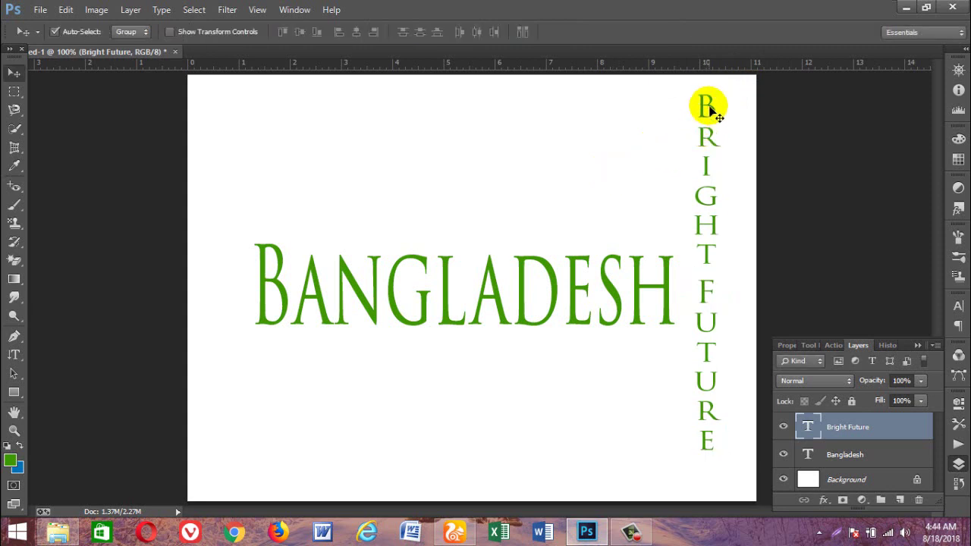
Step: Select all Bright Future letters and recolour them bright red (ff0018)
key("t")
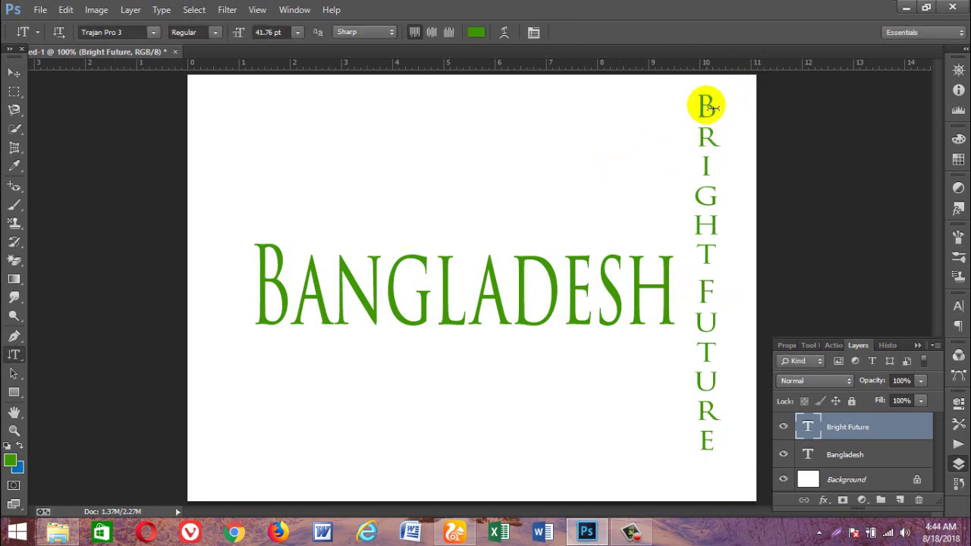
left_click(706, 99)
left_click_drag(706, 99, 705, 488)
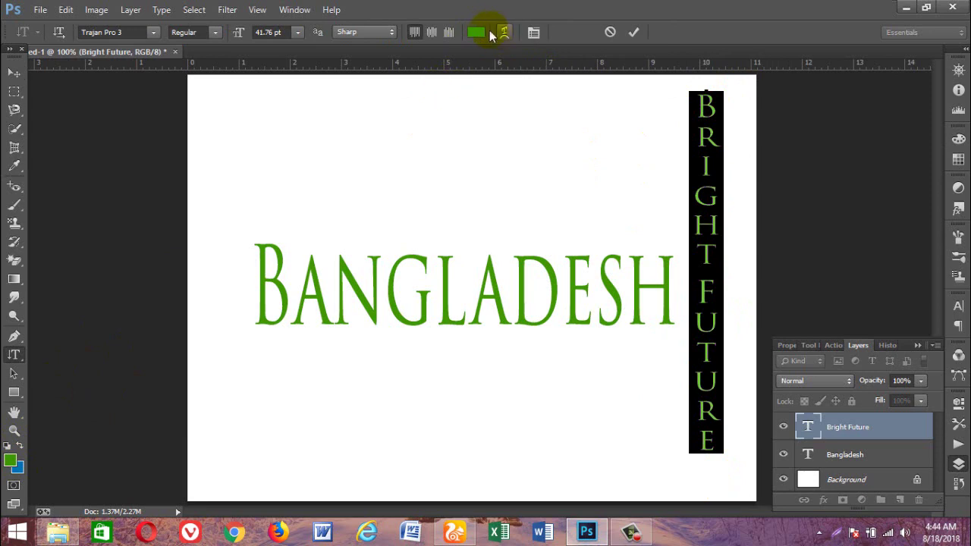
left_click(477, 33)
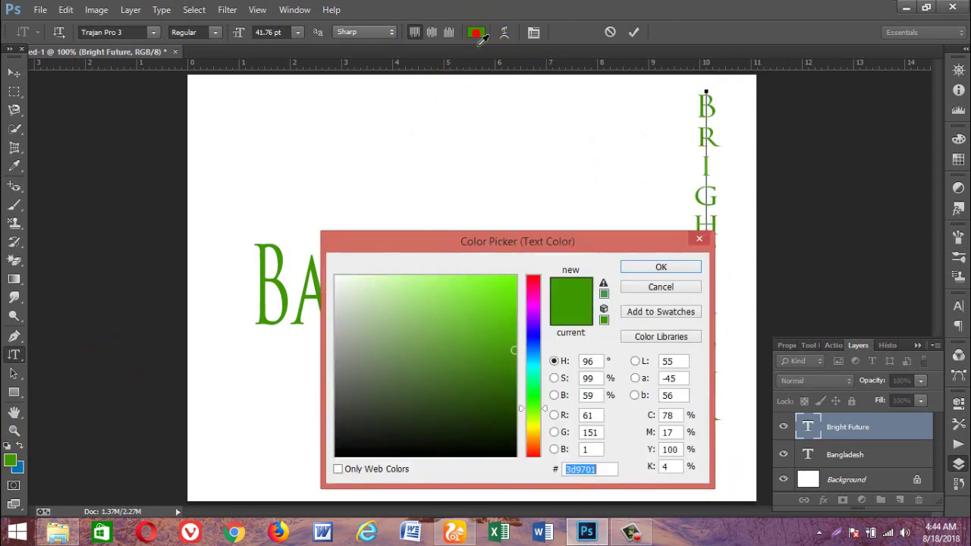
left_click(533, 281)
left_click(514, 277)
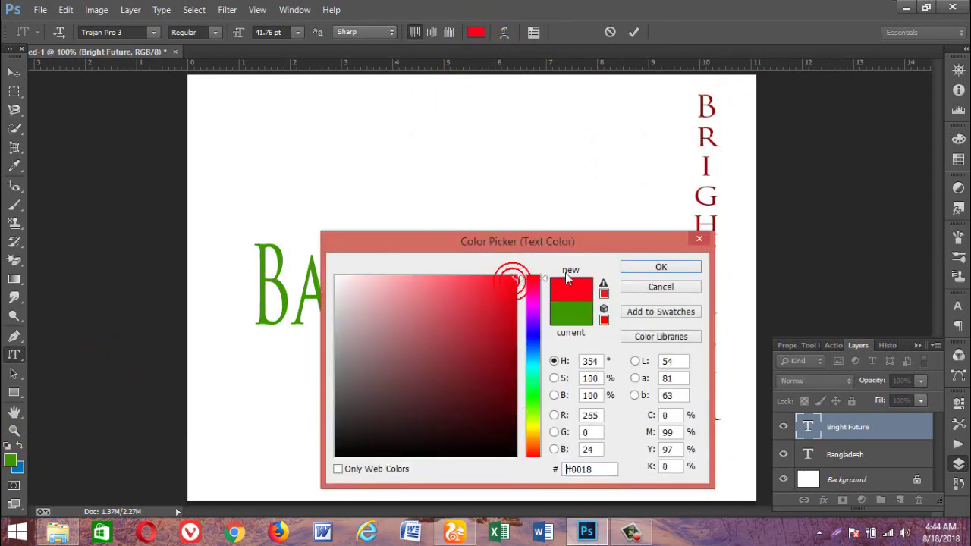
left_click(637, 267)
left_click(14, 73)
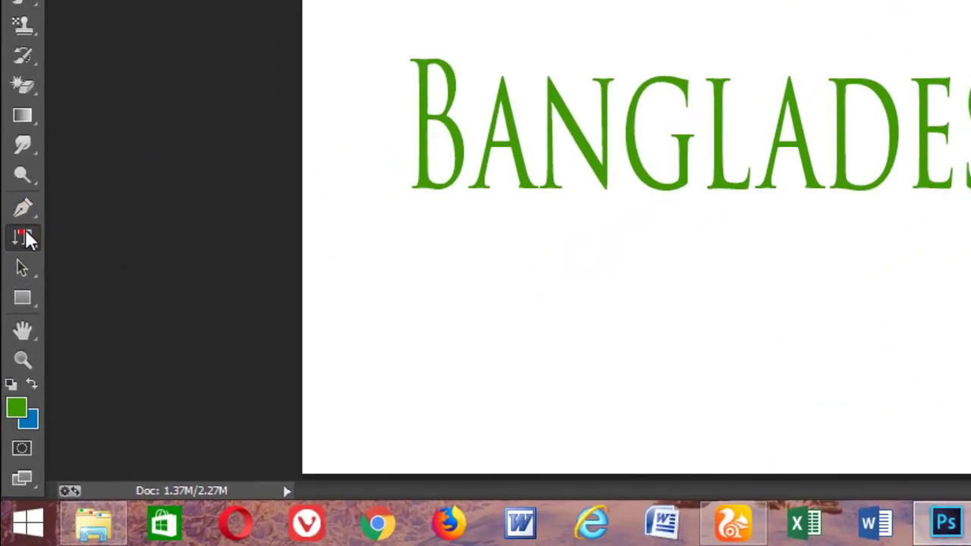
Step: Switch the Type tool to the Horizontal Type Mask Tool
right_click(25, 238)
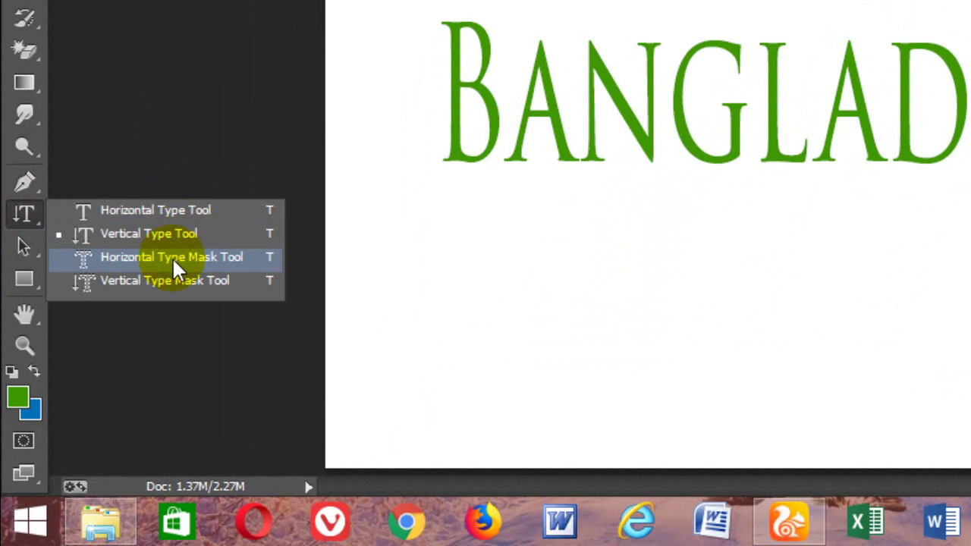
left_click(24, 218)
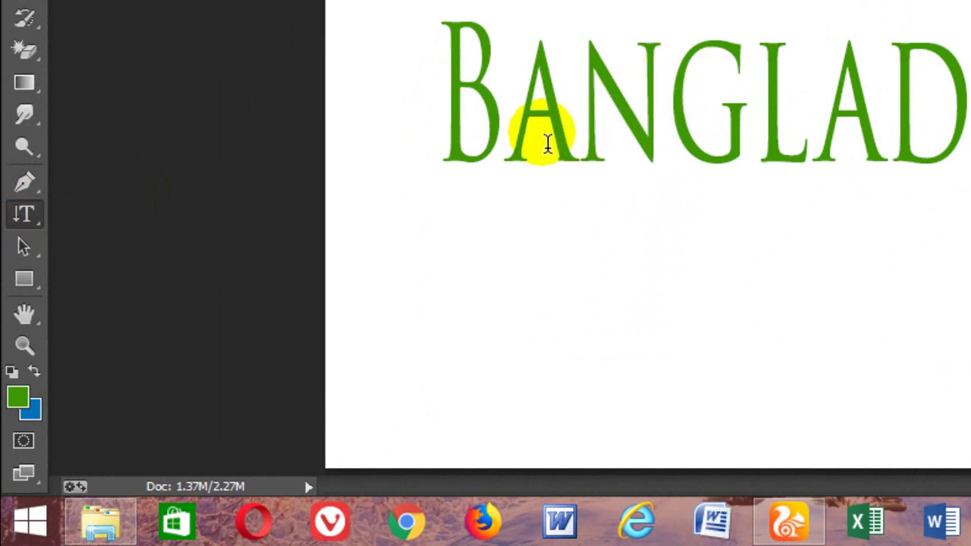
right_click(21, 220)
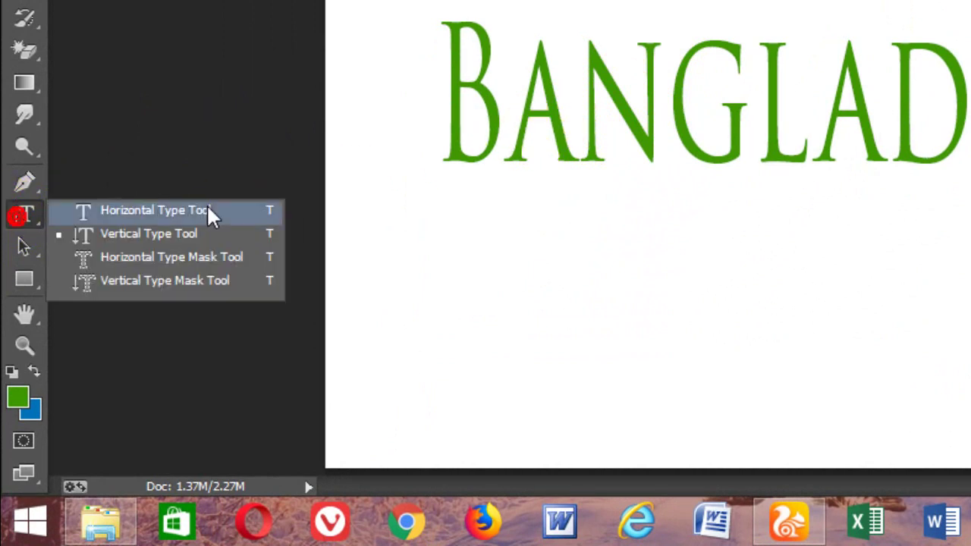
left_click(175, 257)
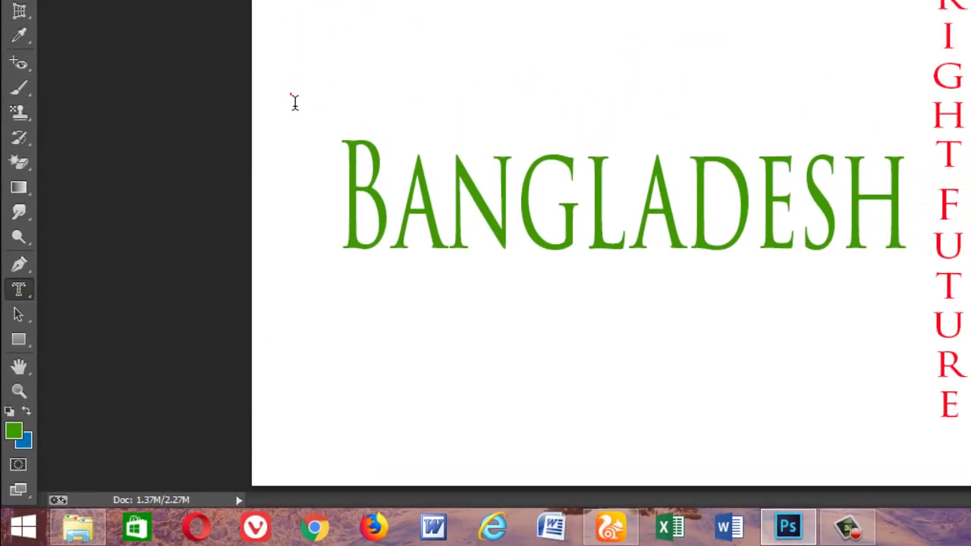
Step: Start a type mask above Bangladesh, pick a preset size, and type 'Bright Future'
left_click(217, 211)
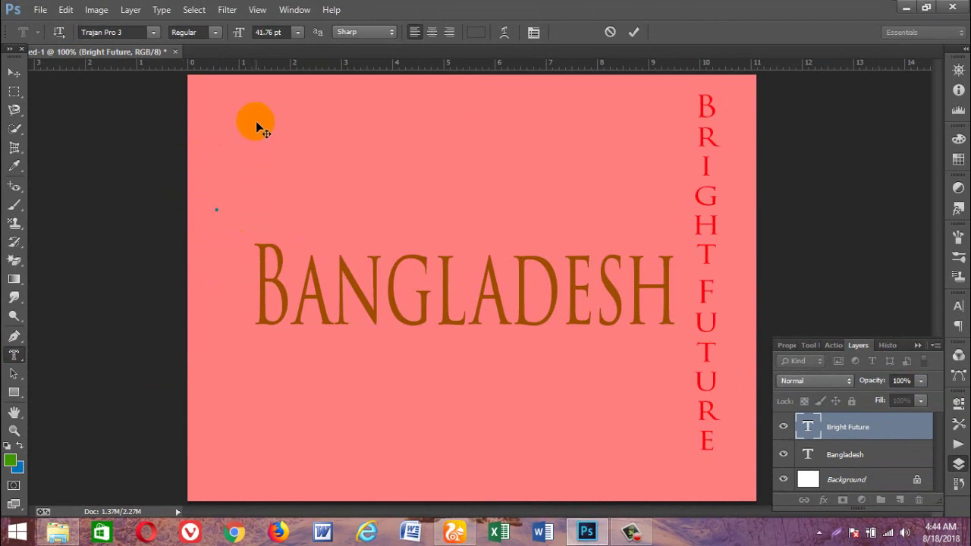
left_click(296, 32)
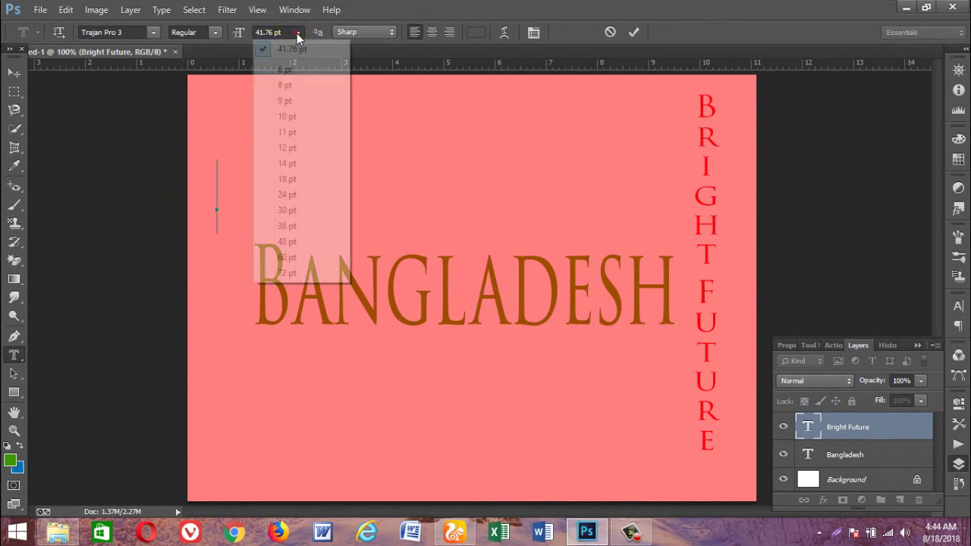
left_click(281, 273)
left_click(281, 271)
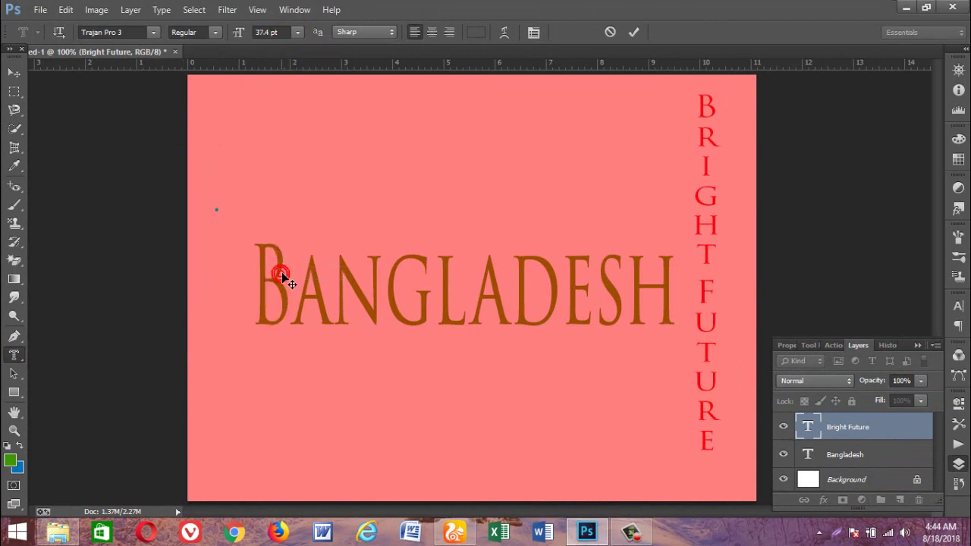
type("B")
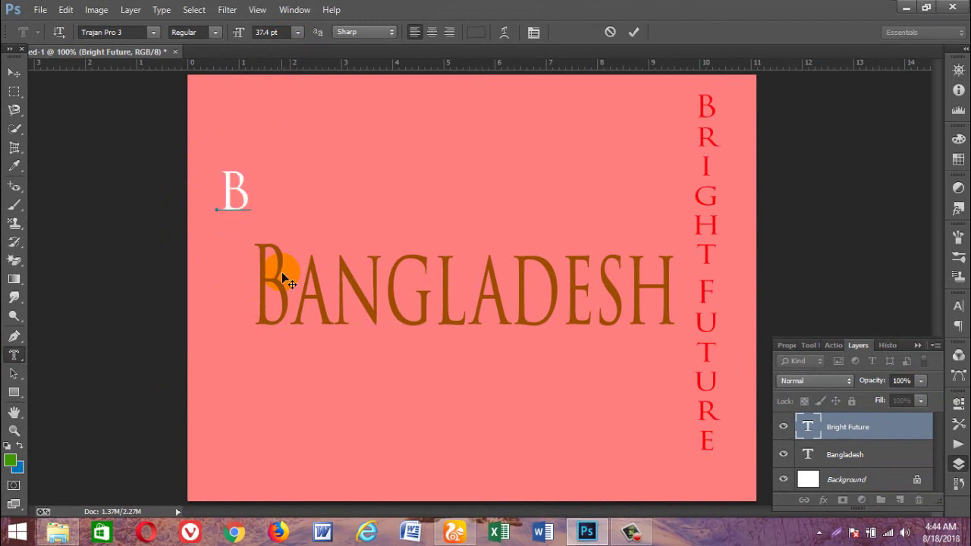
type("rig")
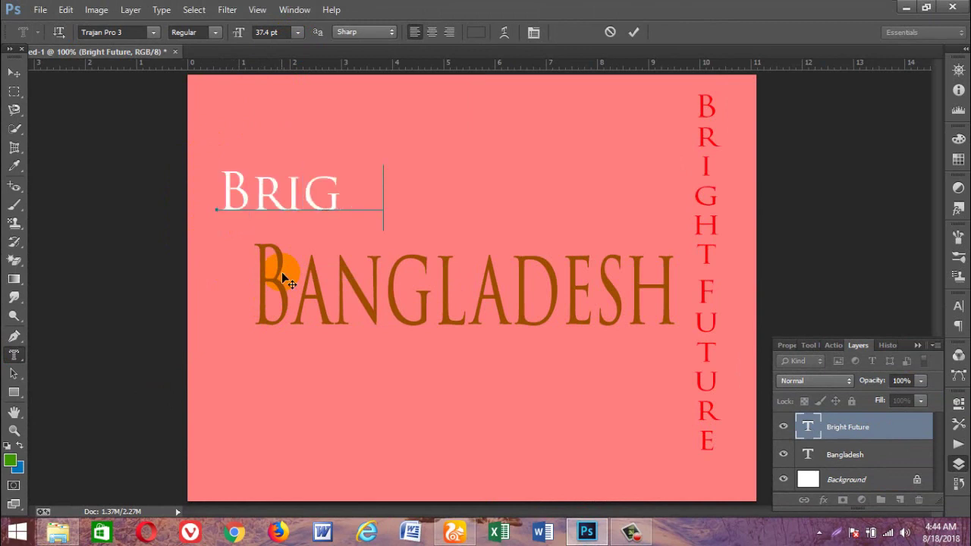
type("ht Futu")
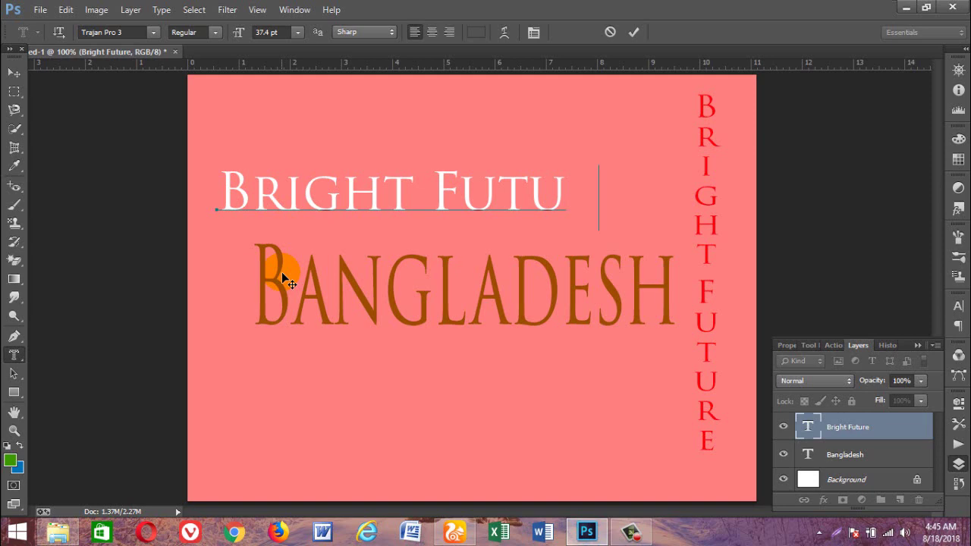
type("re")
Step: Select the mask text and change its font from Wide Latin to ZBlock
left_click_drag(217, 188, 642, 192)
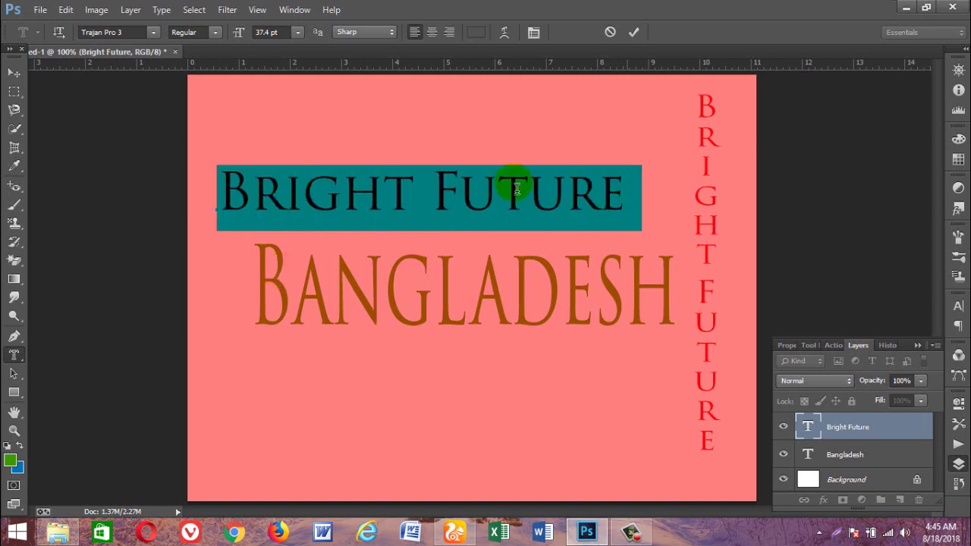
left_click(153, 32)
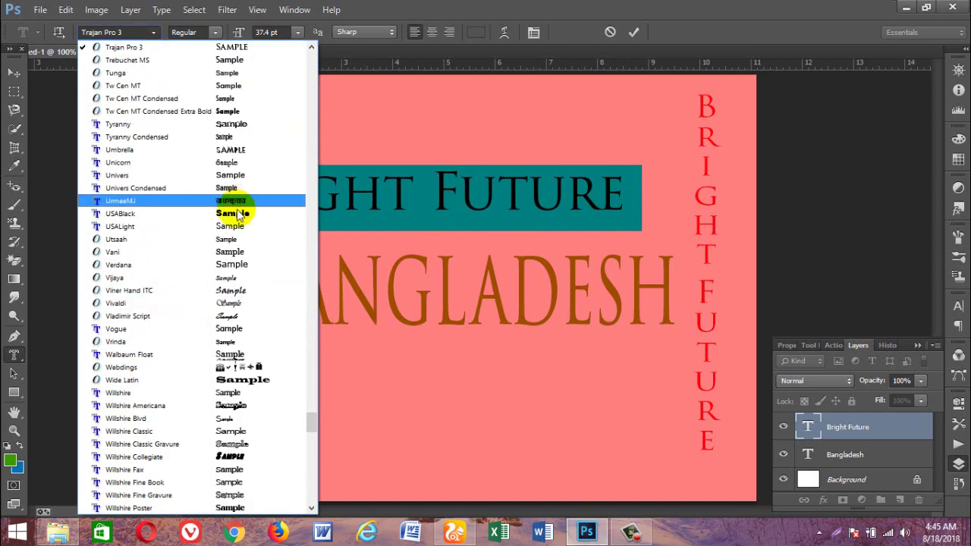
left_click(221, 380)
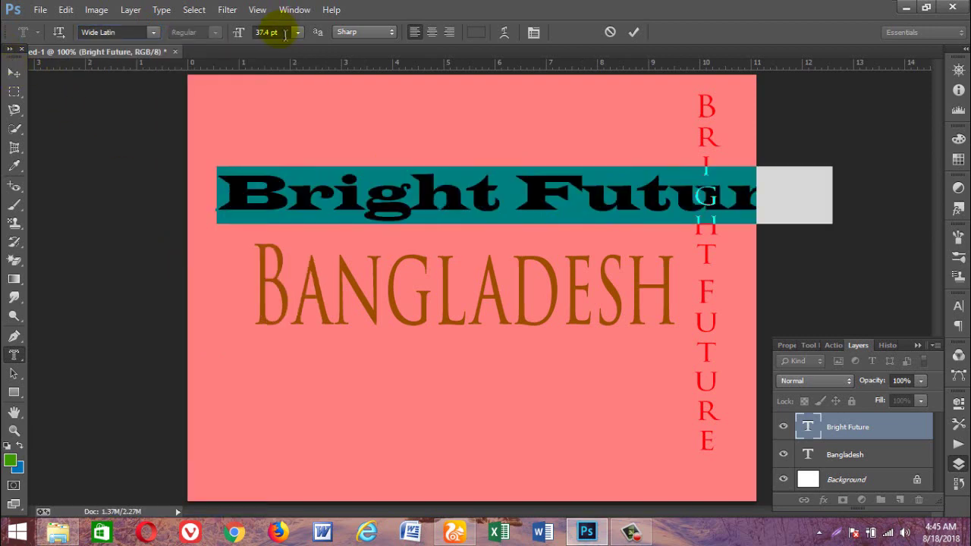
left_click(154, 32)
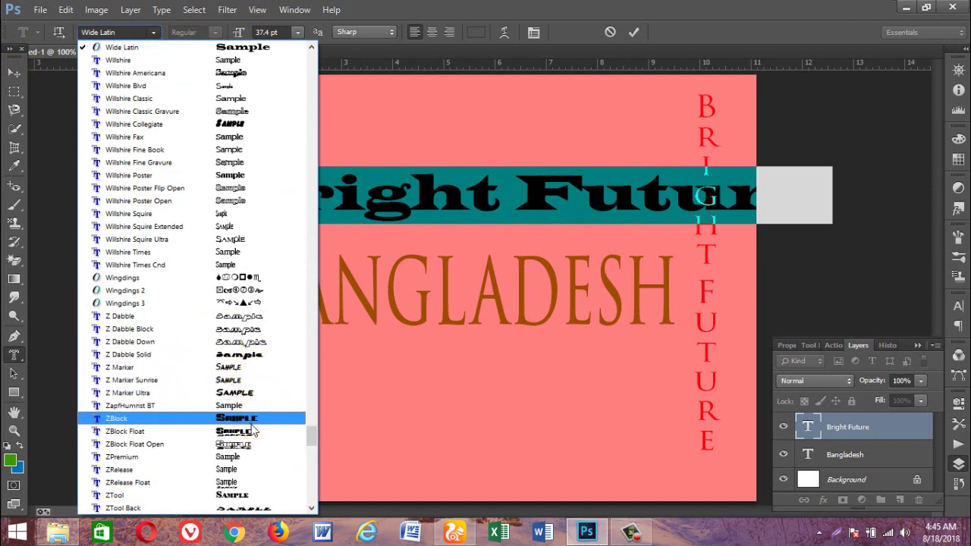
left_click(239, 418)
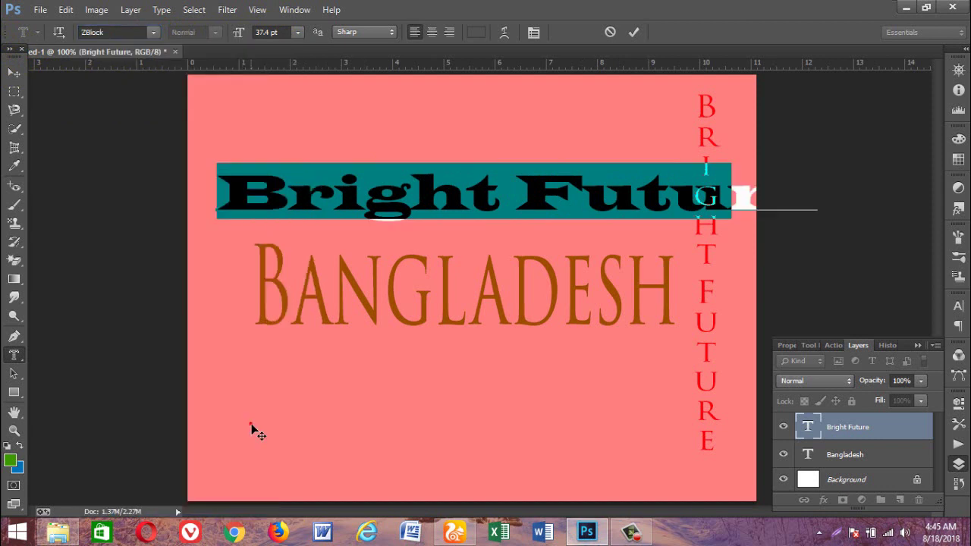
Step: Commit the Bright Future mask as a selection and try an Orange, Yellow, Orange gradient fill
left_click(12, 73)
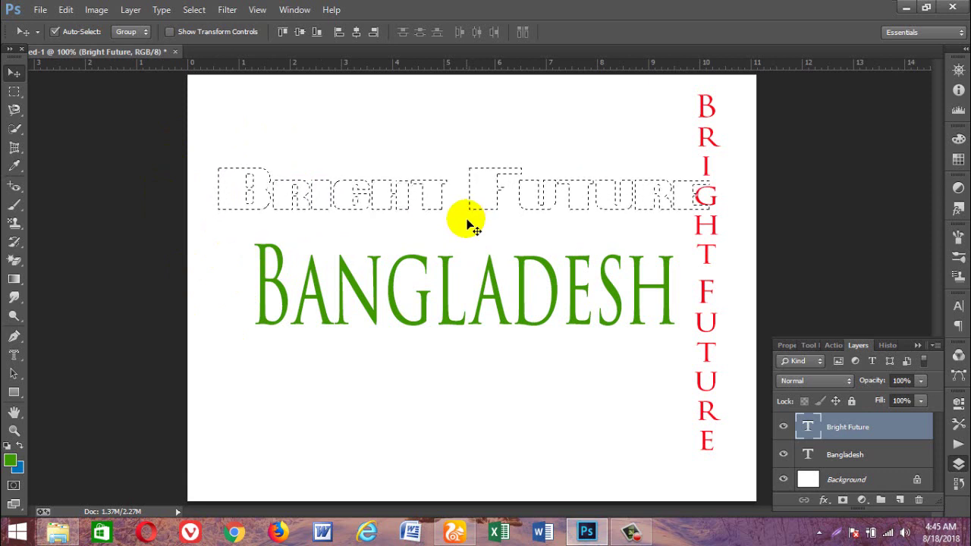
left_click(13, 280)
left_click(76, 276)
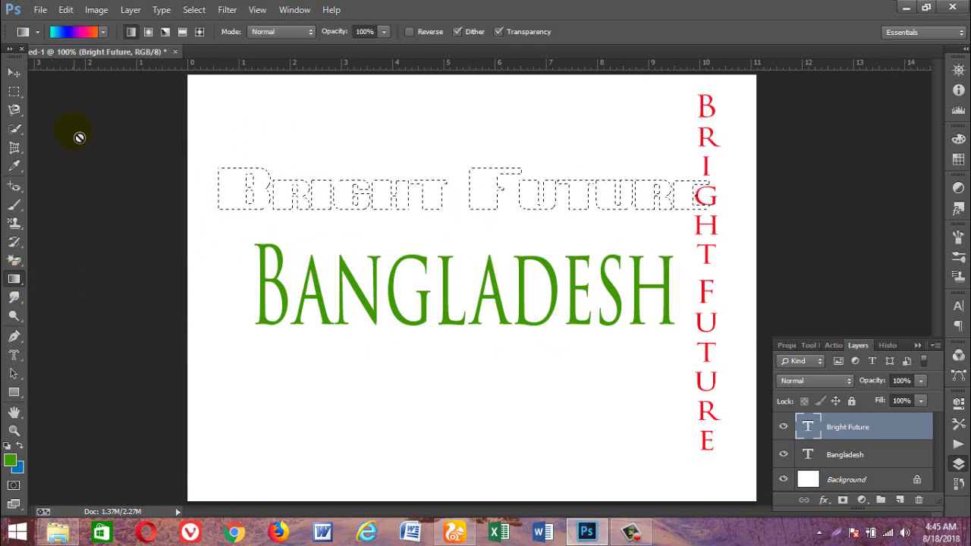
left_click(73, 31)
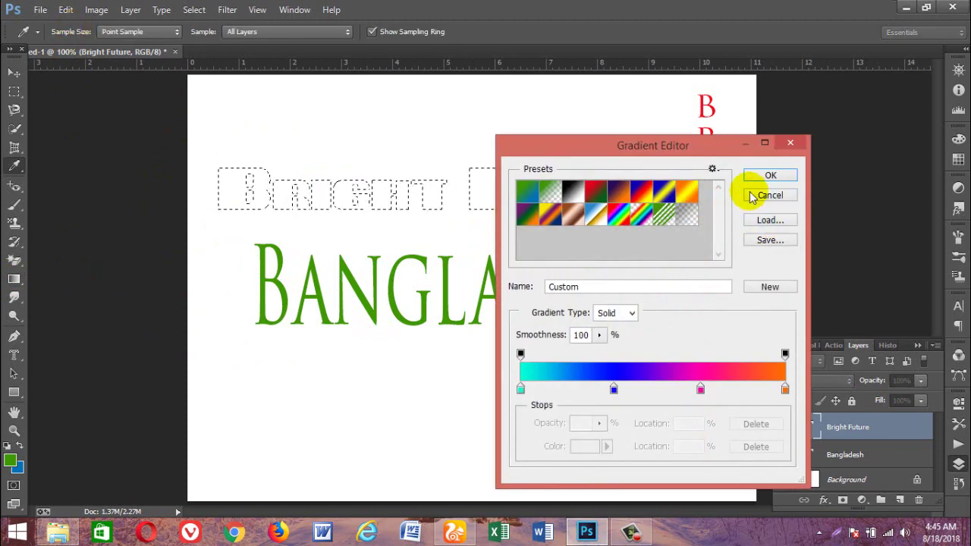
left_click(687, 191)
left_click(768, 175)
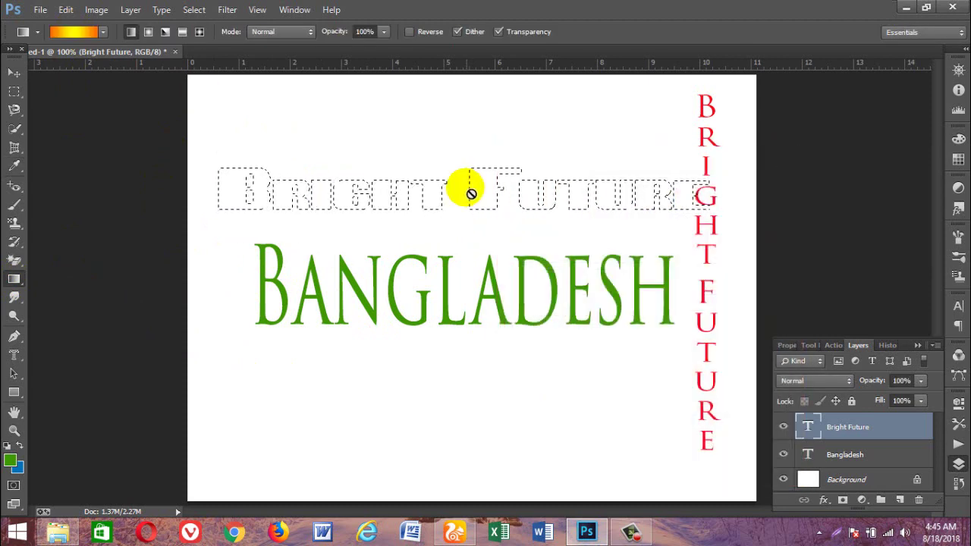
left_click(494, 179)
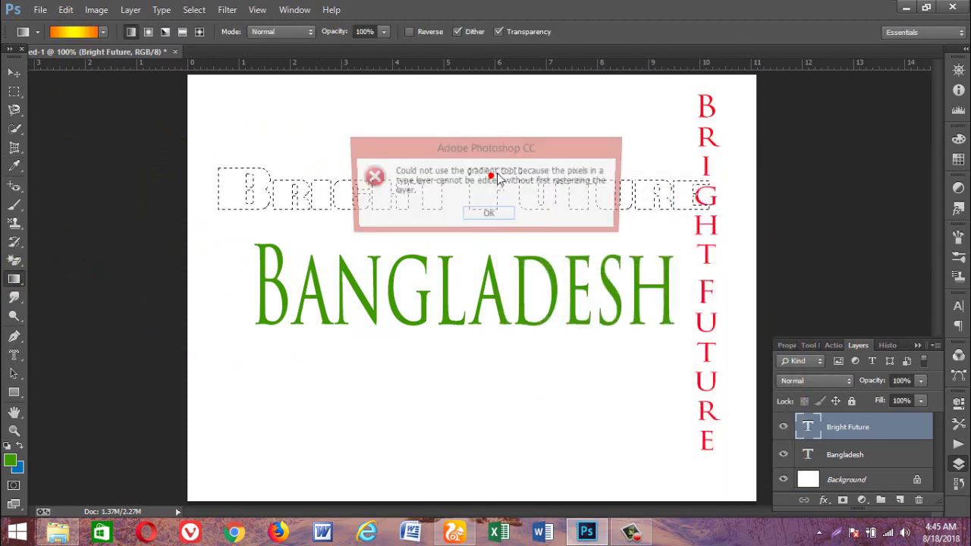
left_click(491, 215)
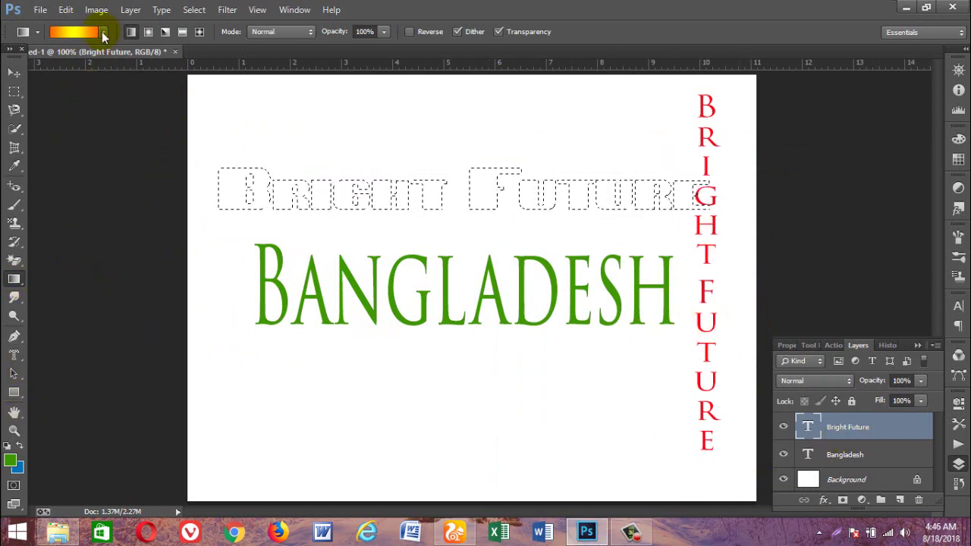
Step: Load the Blue, Yellow, Blue gradient preset and select the Bright Future layer
right_click(14, 278)
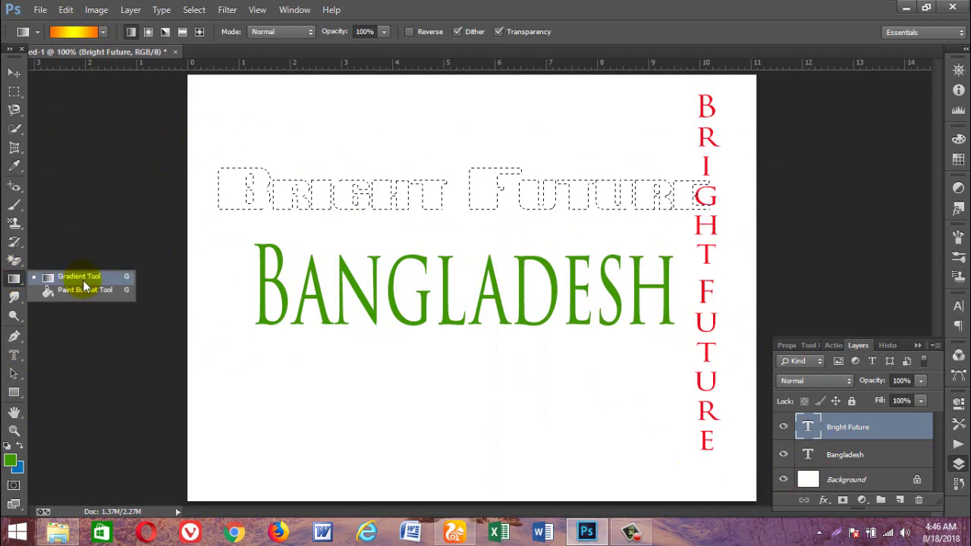
left_click(78, 277)
left_click(76, 32)
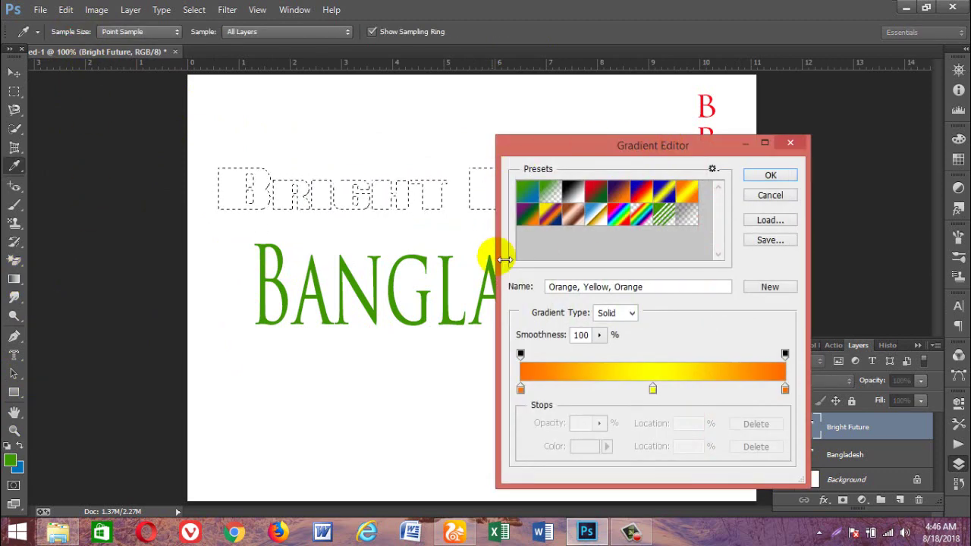
left_click(664, 192)
left_click(771, 175)
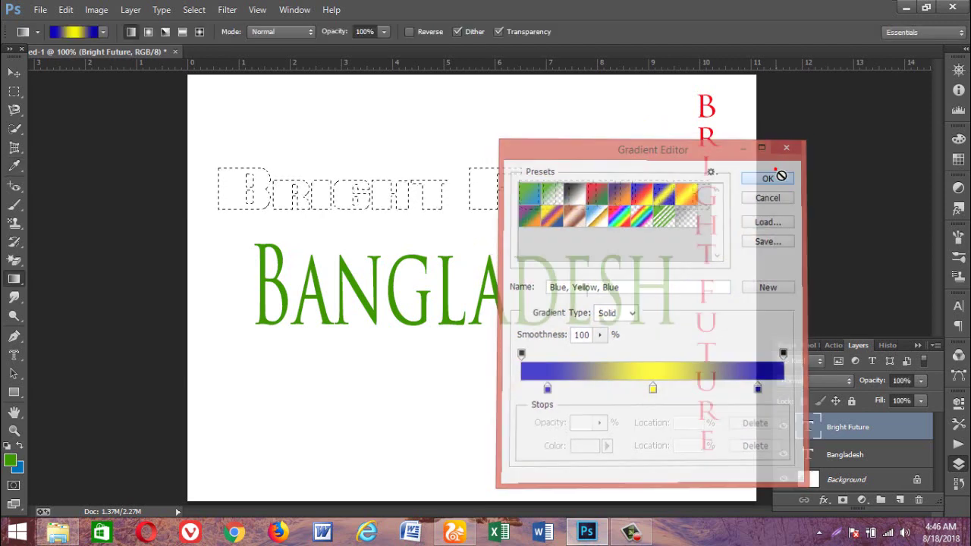
left_click(841, 431)
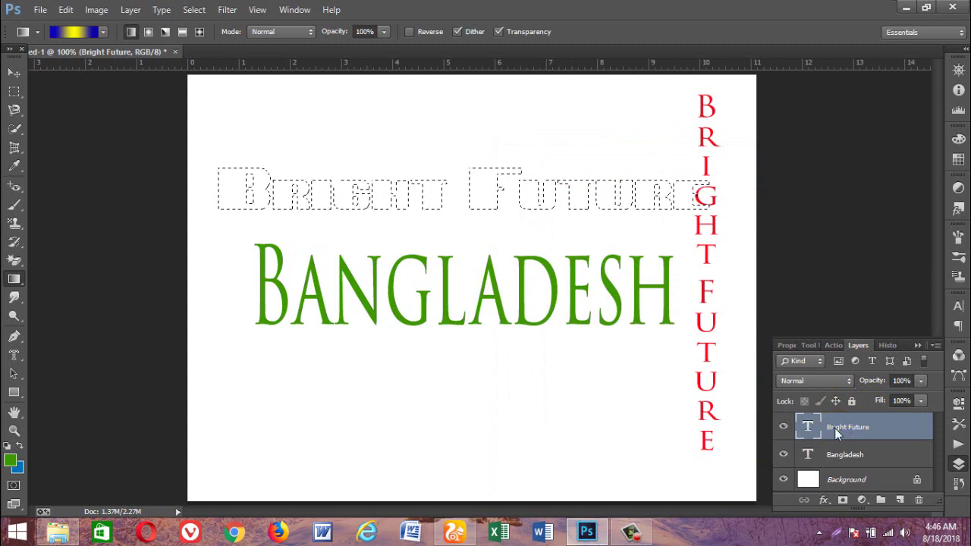
Step: Rasterize the Bright Future type layer into pixels
right_click(834, 428)
key("Escape")
left_click(807, 427, "ctrl")
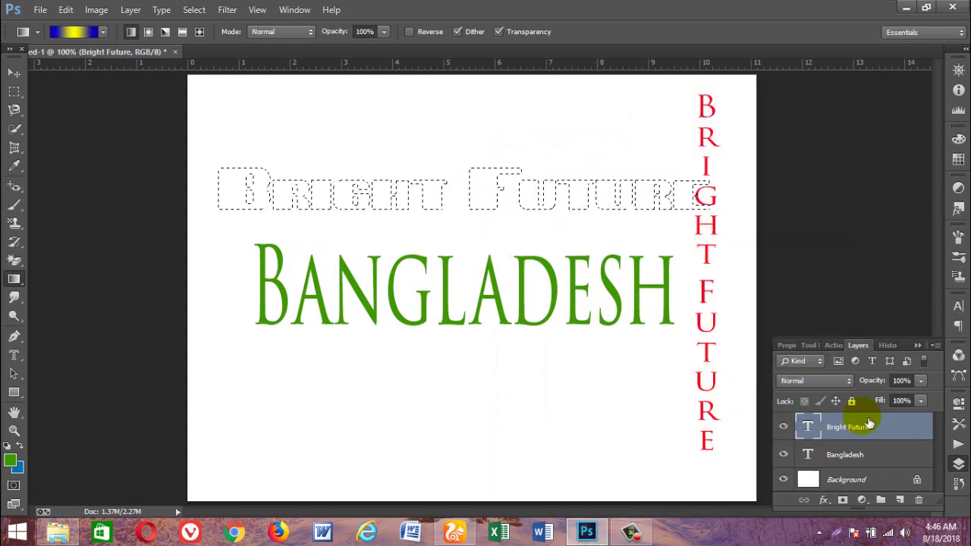
right_click(844, 428)
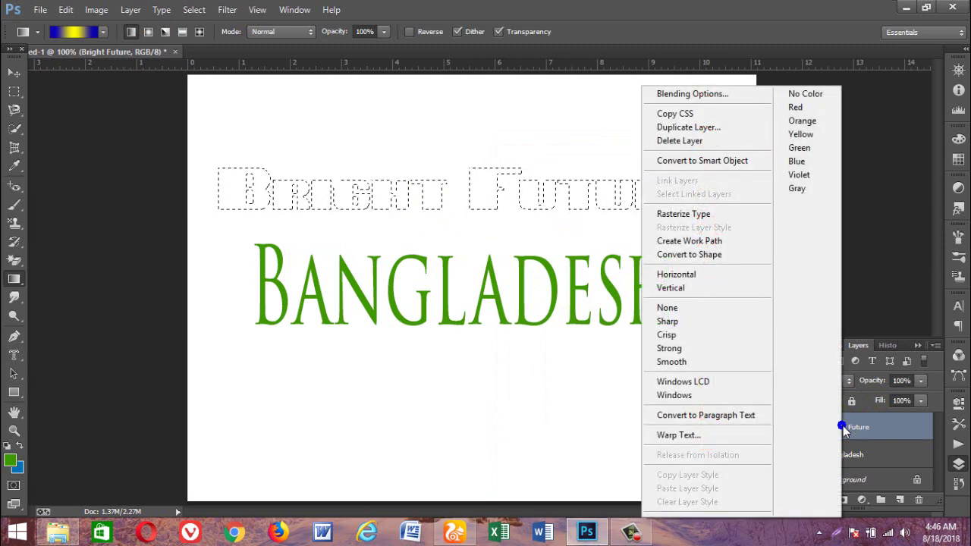
left_click(701, 217)
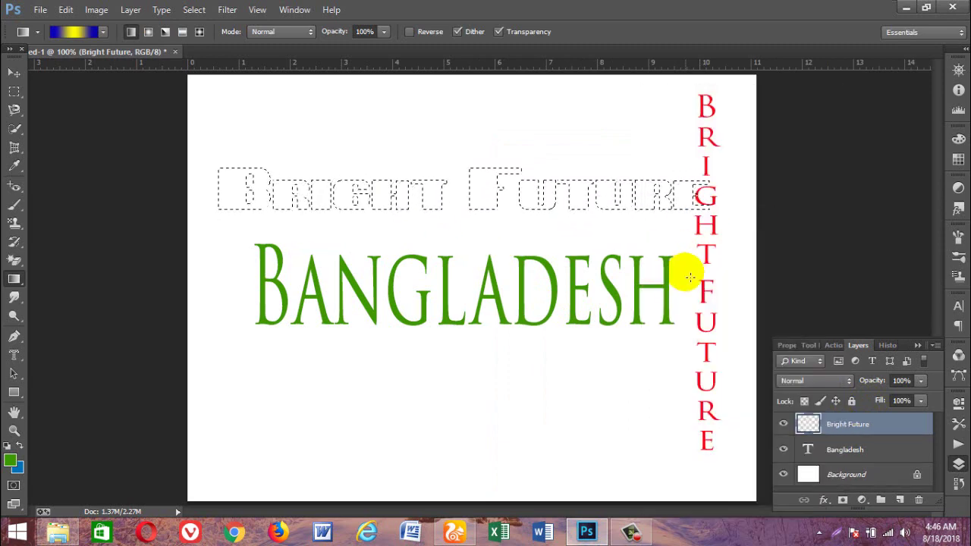
Step: Fill the Bright Future letters with the Orange, Yellow, Orange gradient and deselect
left_click_drag(493, 217, 489, 236)
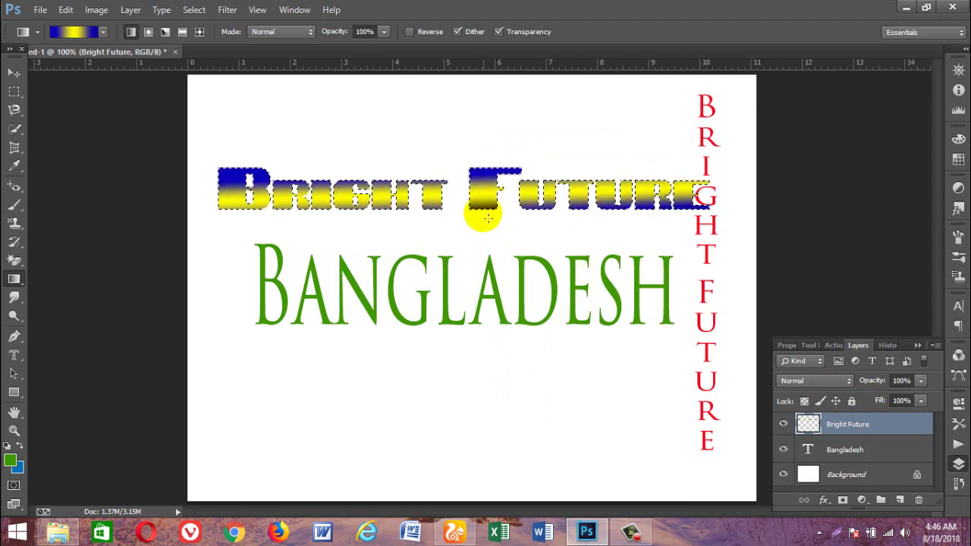
left_click(65, 32)
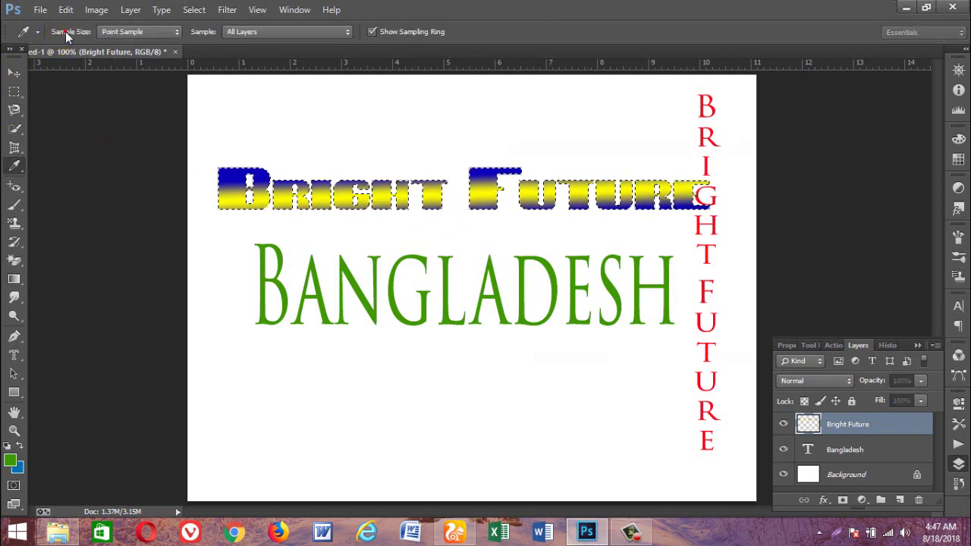
left_click(690, 195)
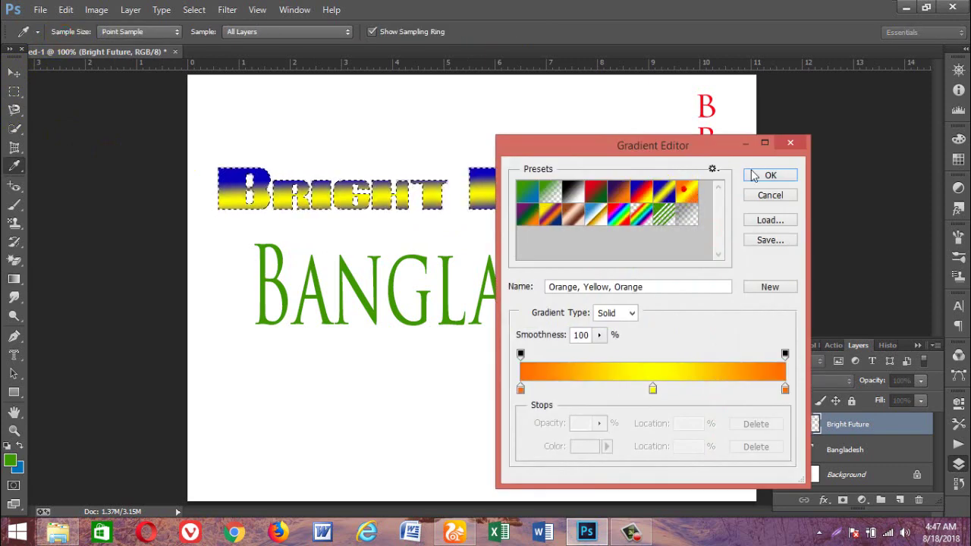
left_click(770, 175)
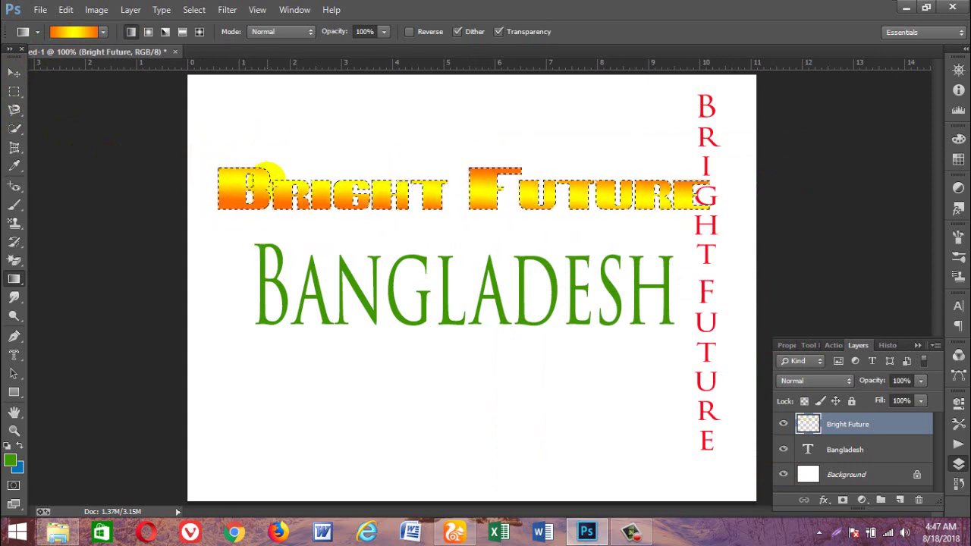
left_click(195, 10)
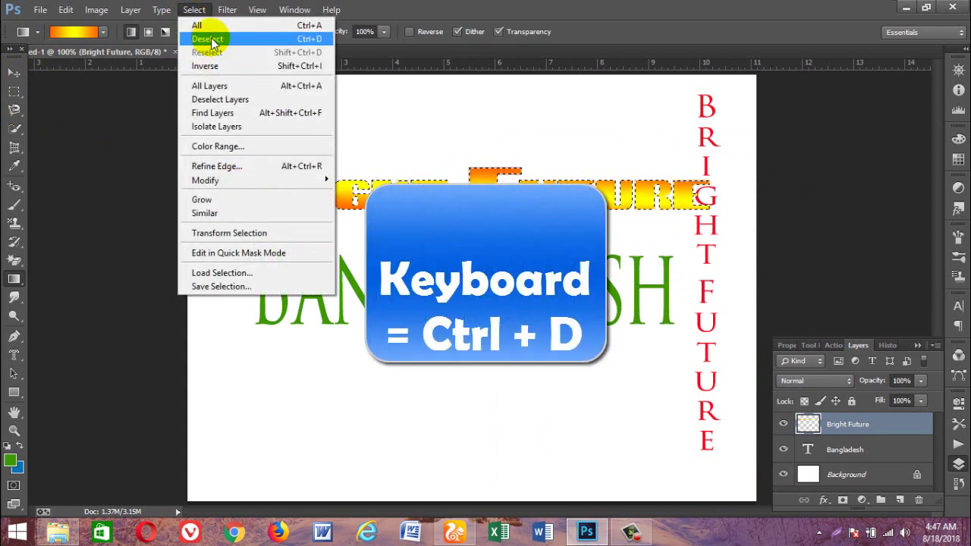
left_click(211, 39)
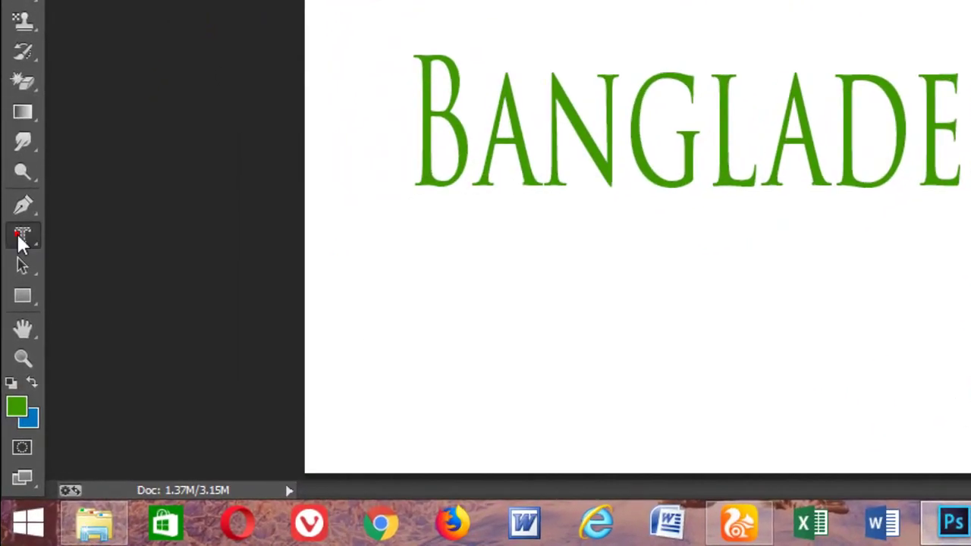
right_click(21, 237)
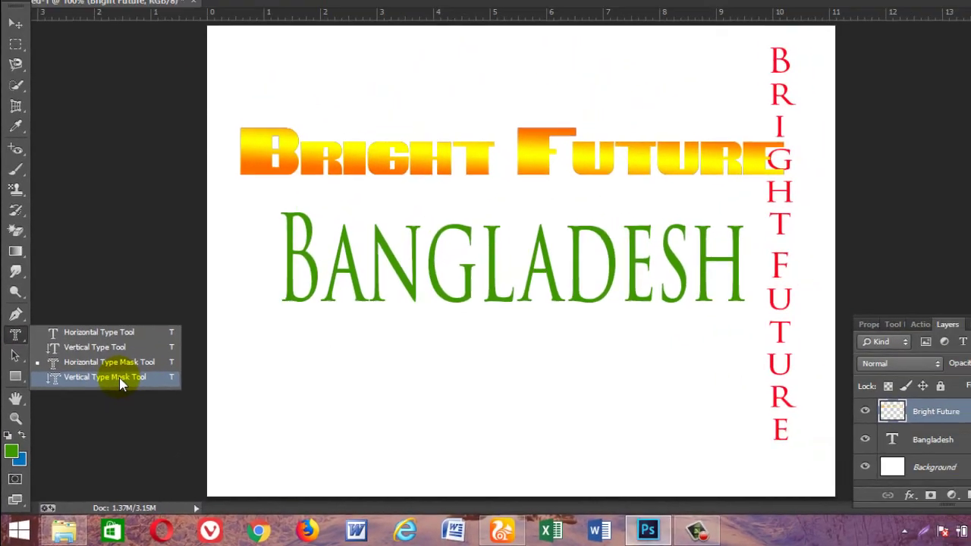
Step: Type 'Bangladesh' as a 60 pt vertical type mask and commit it as a selection
left_click(176, 299)
left_click(413, 105)
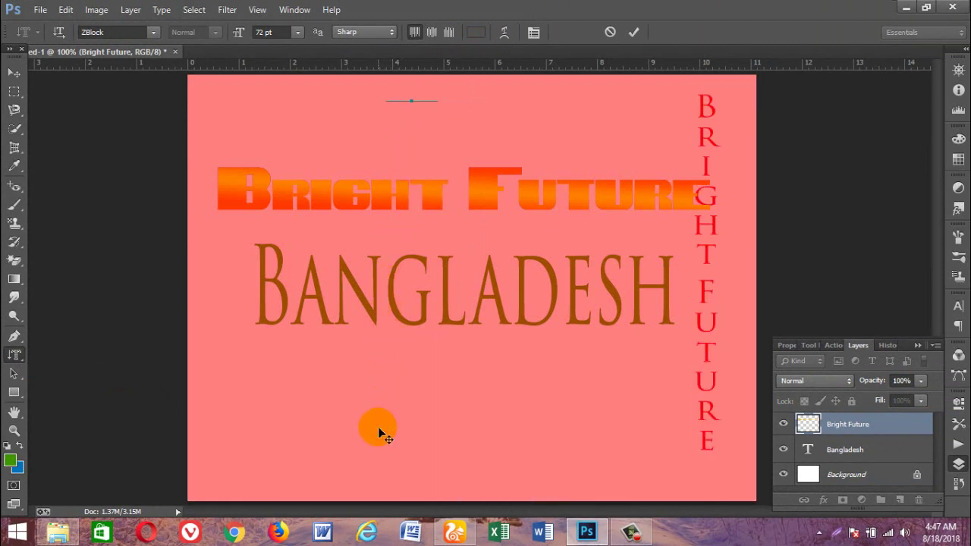
type("Br")
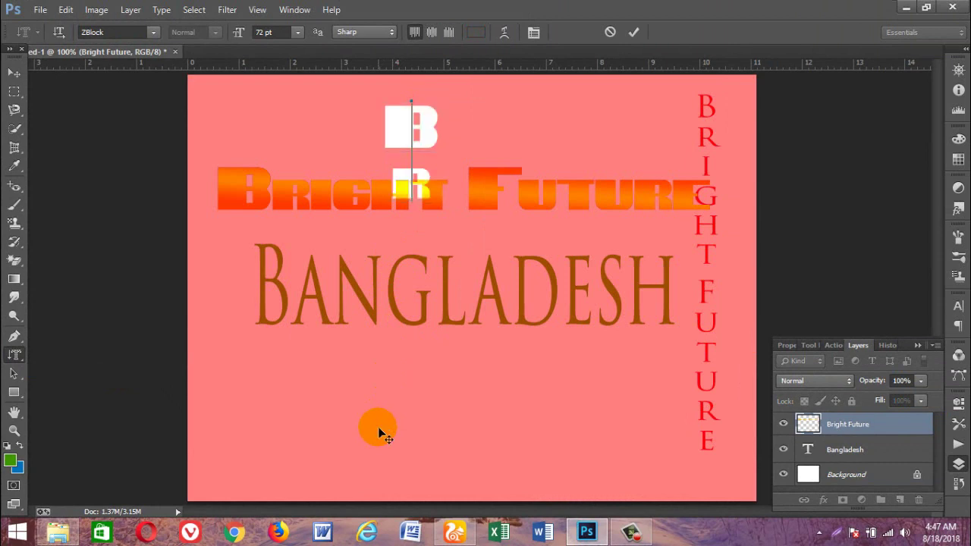
key("BackSpace")
type("angla")
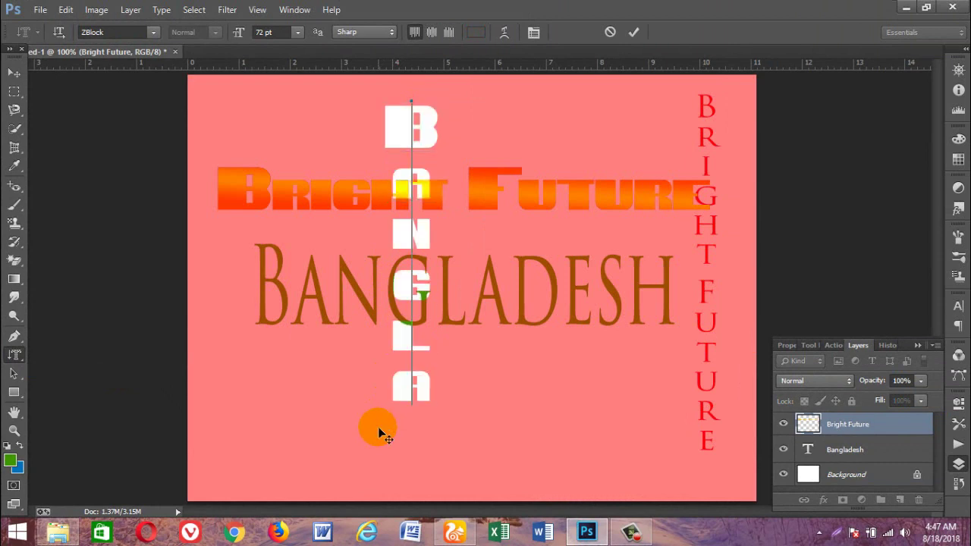
type("de")
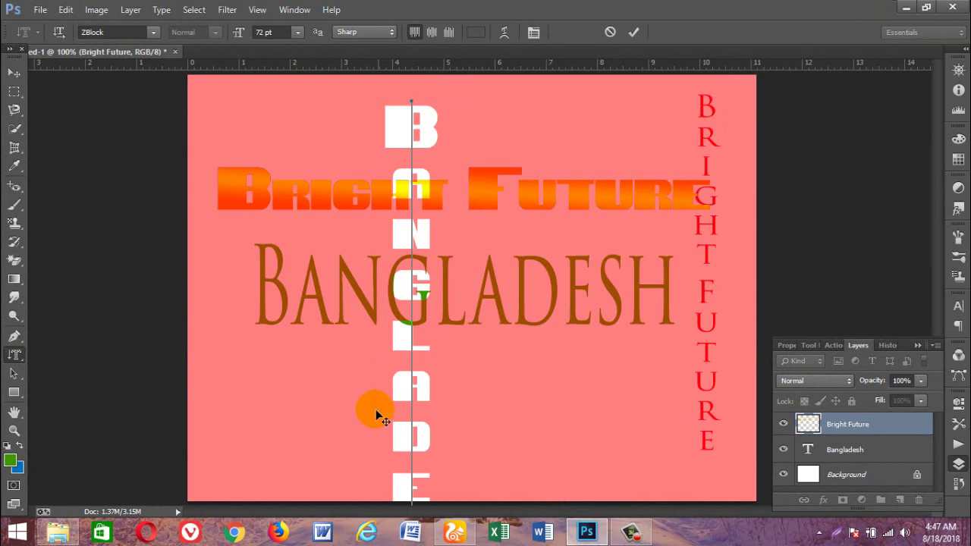
left_click(282, 33)
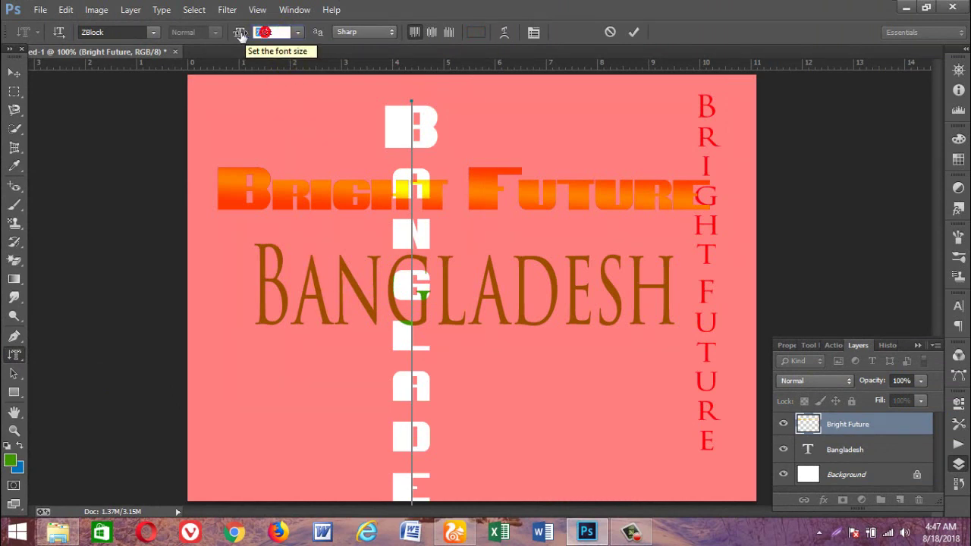
type("60pt")
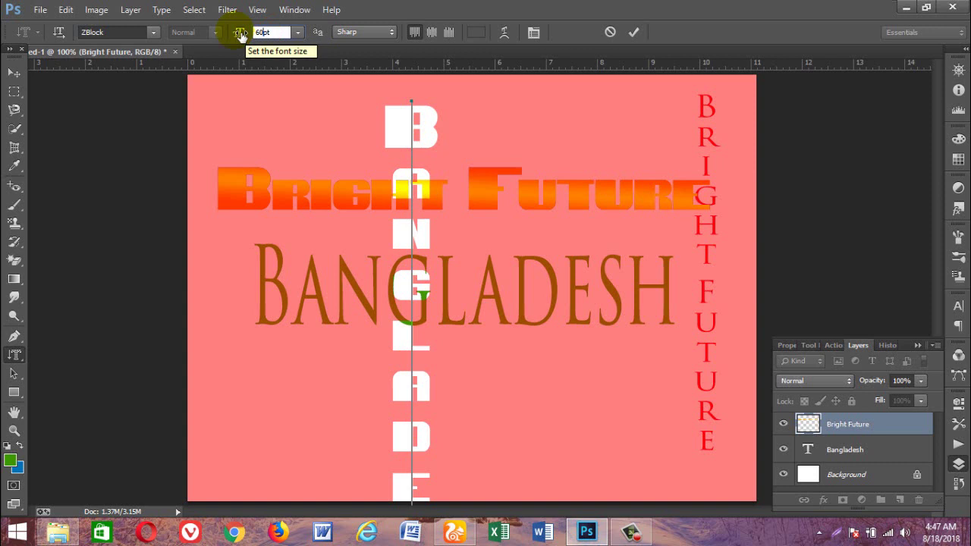
key("Return")
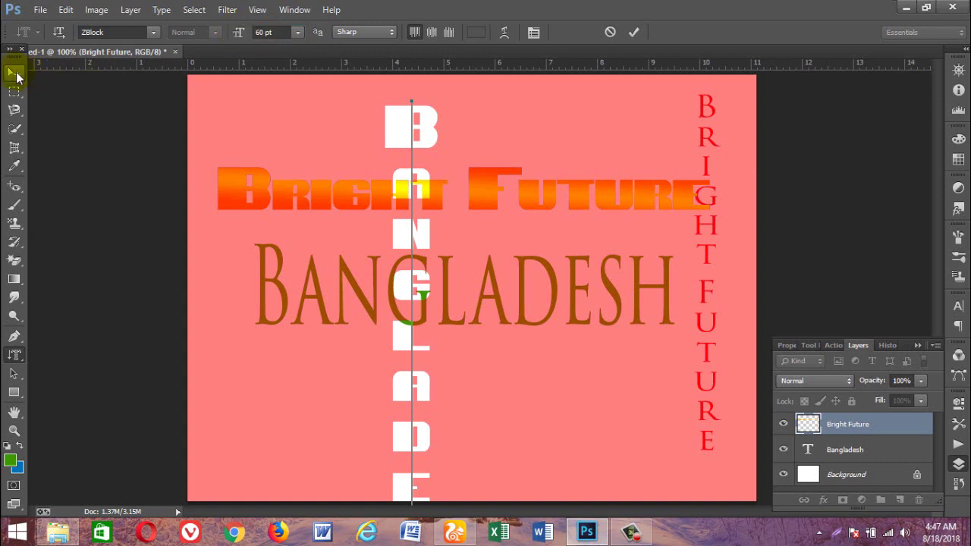
left_click(11, 74)
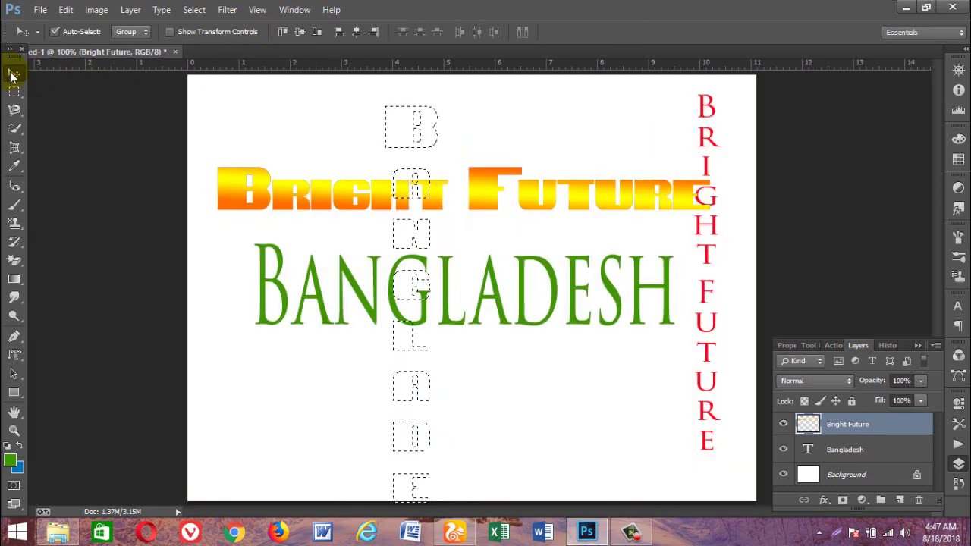
Step: Drag the Copper gradient down the vertical Bangladesh letters, then clear the selection
left_click(433, 134)
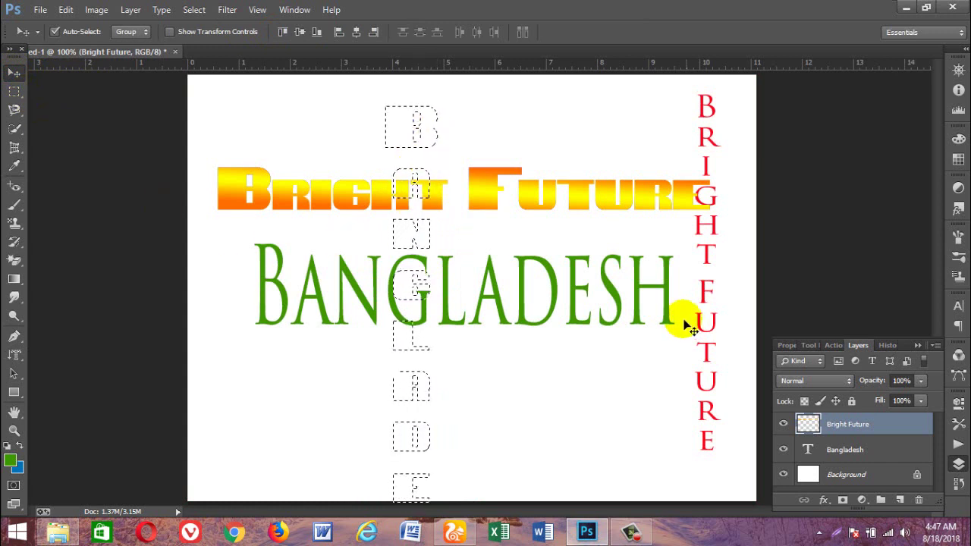
left_click(14, 278)
left_click(74, 33)
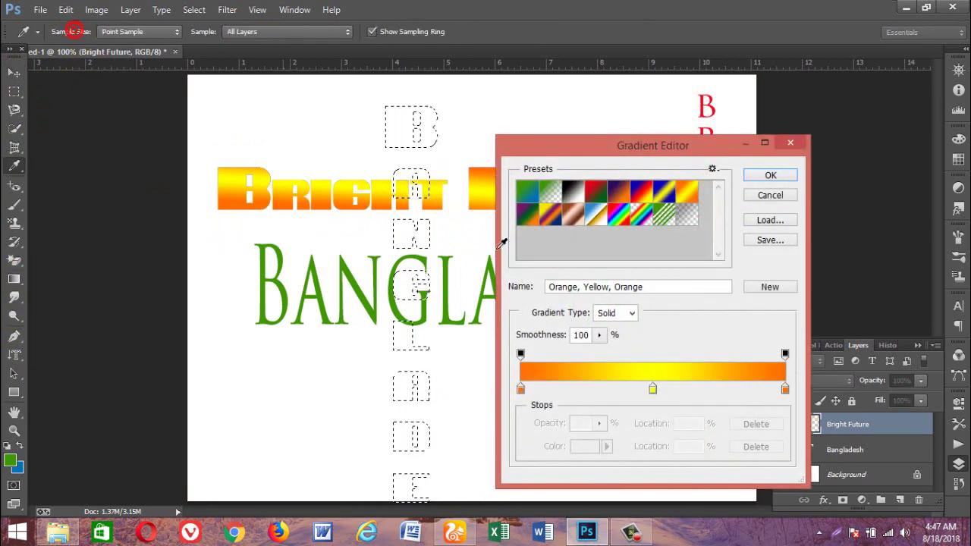
left_click(574, 216)
left_click(784, 177)
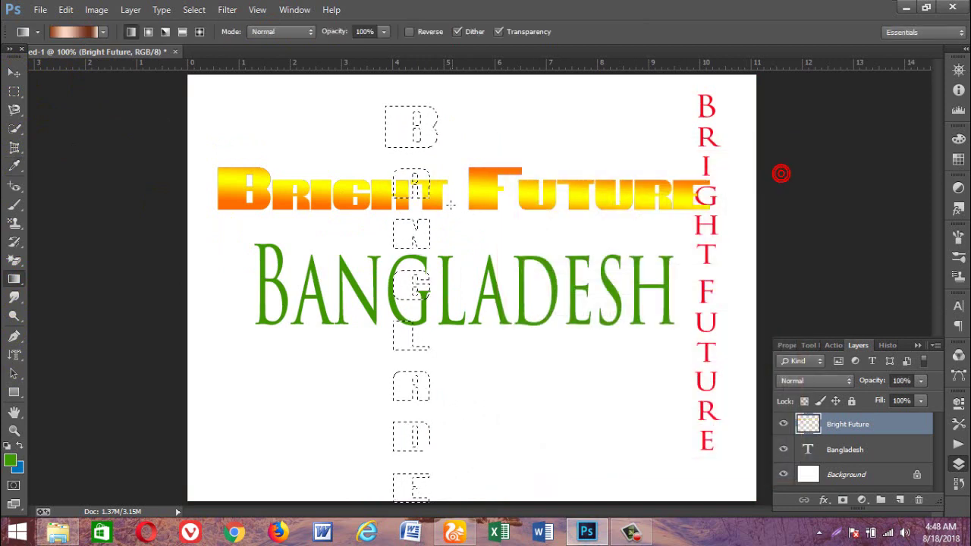
left_click_drag(400, 107, 406, 150)
left_click_drag(406, 492, 405, 489)
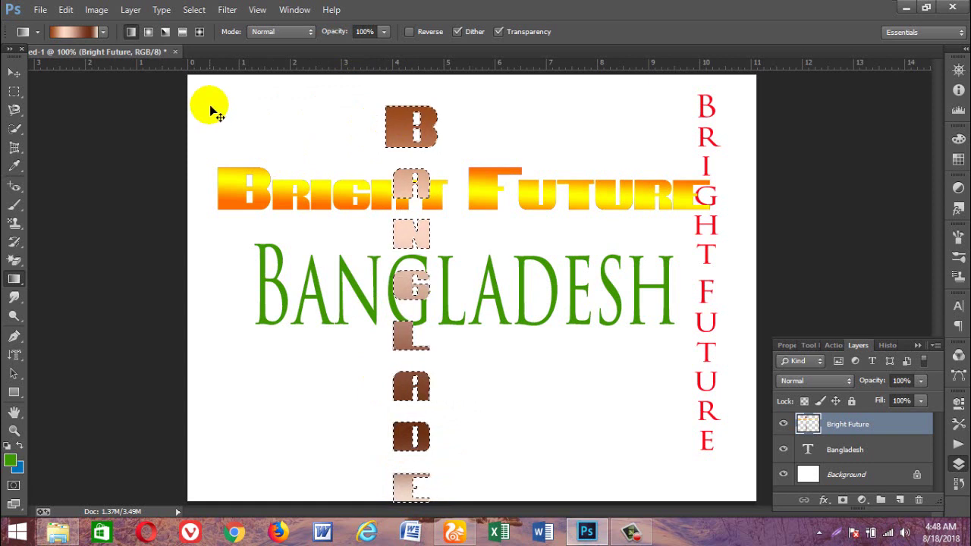
key("ctrl+d")
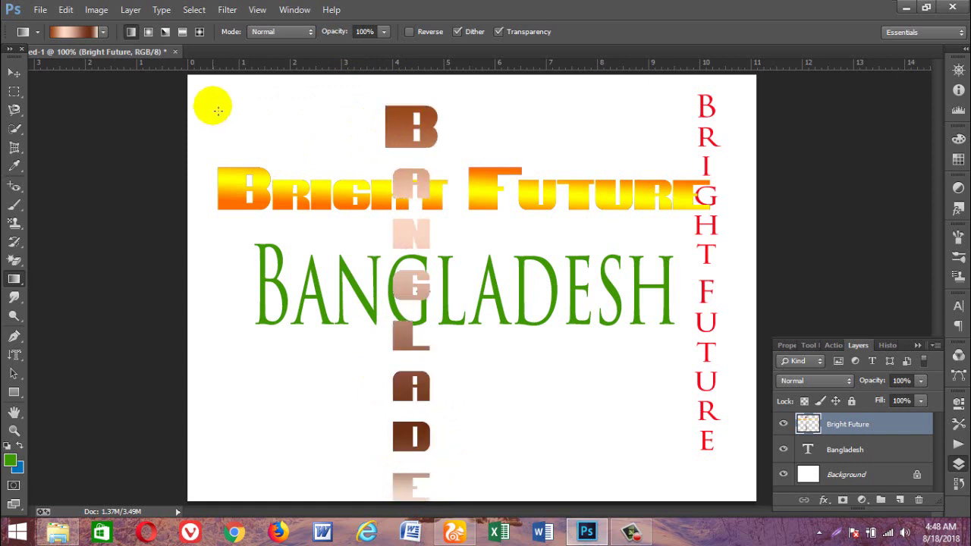
left_click(13, 72)
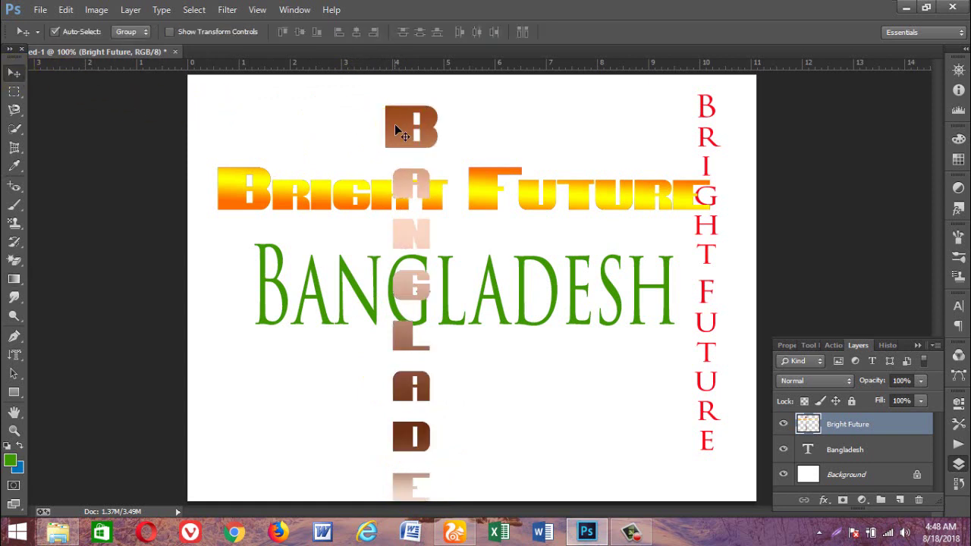
Step: Nudge the lettering slightly down-left and reselect the Bright Future layer
mouse_move(395, 126)
left_mouse_down()
mouse_move(372, 143)
mouse_move(401, 147)
mouse_move(386, 163)
mouse_move(406, 141)
mouse_move(393, 149)
left_mouse_up()
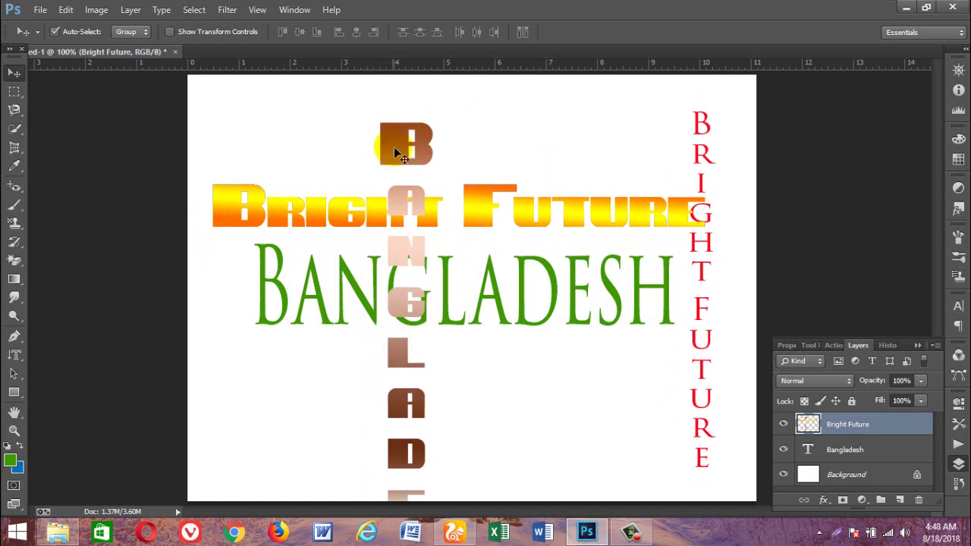
left_click(16, 356)
right_click(18, 363)
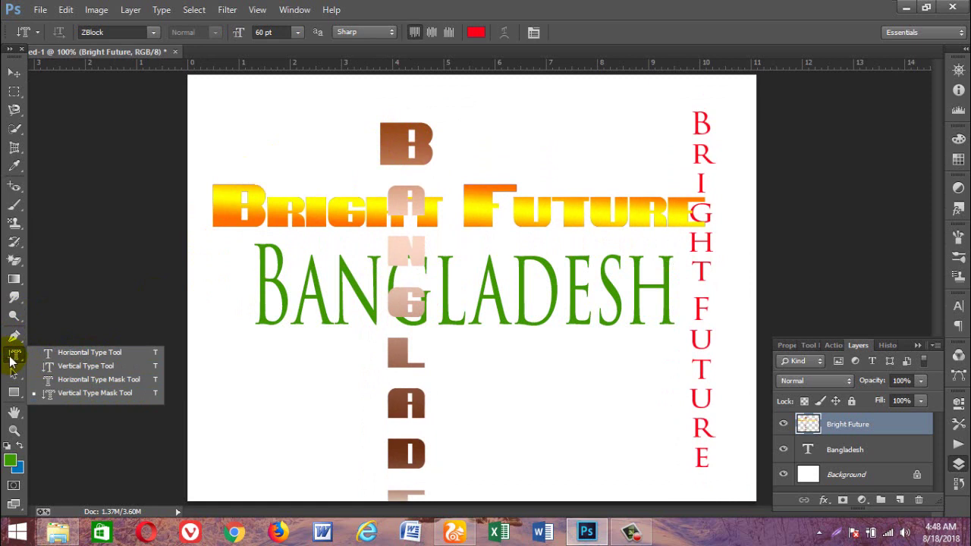
left_click(10, 362)
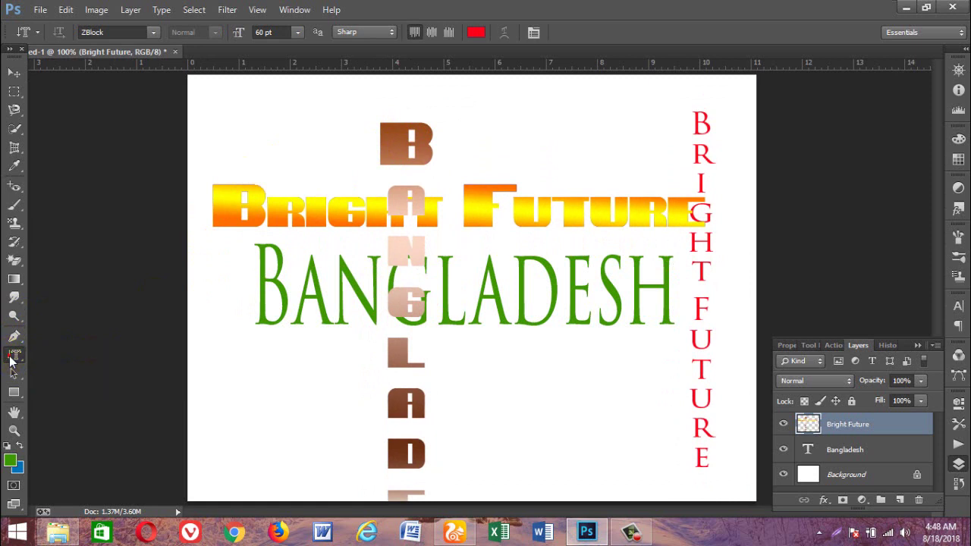
left_click(875, 428)
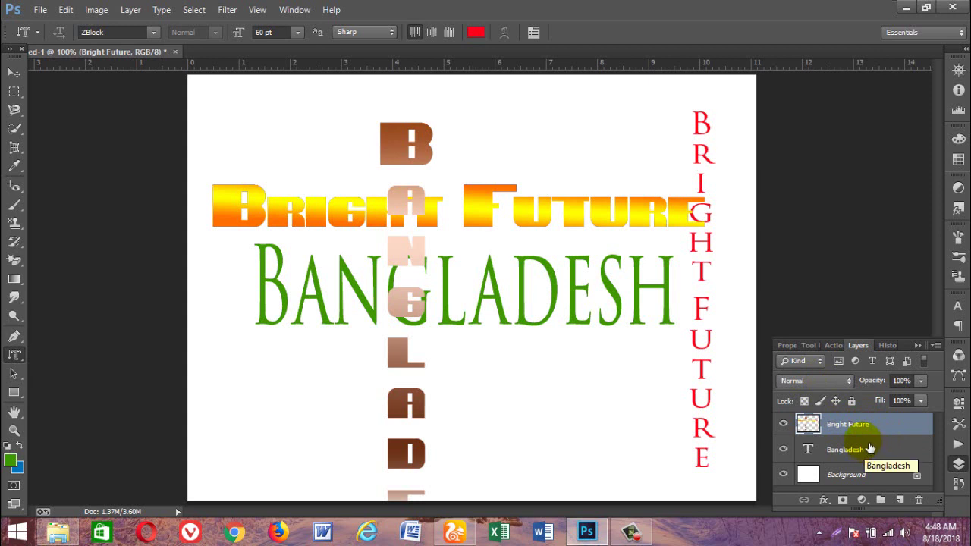
left_click(867, 450, "shift")
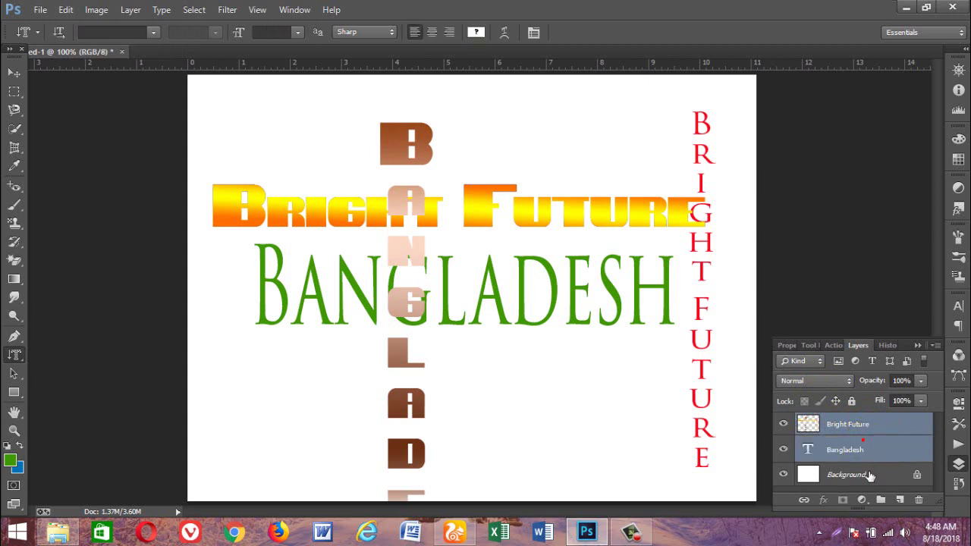
left_click(919, 499)
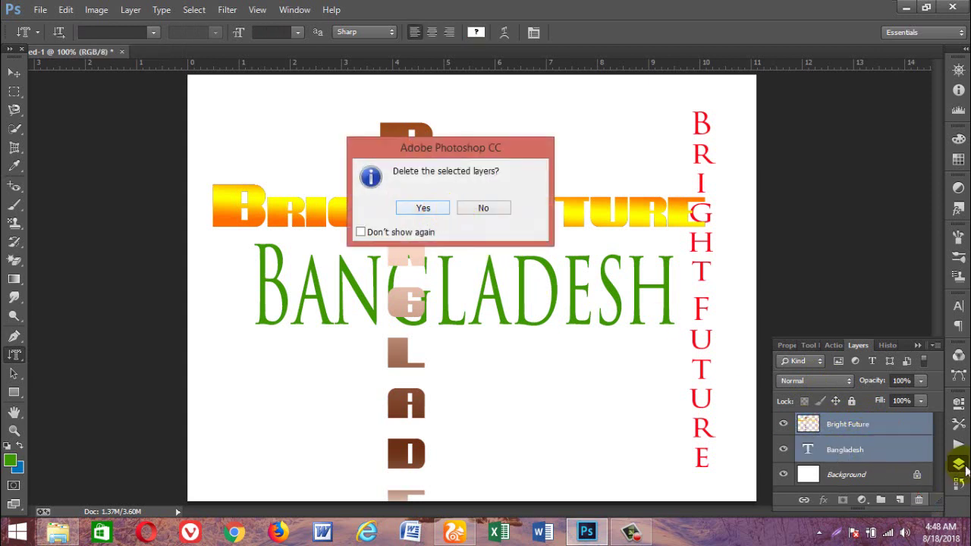
left_click(421, 209)
left_click_drag(14, 373, 66, 372)
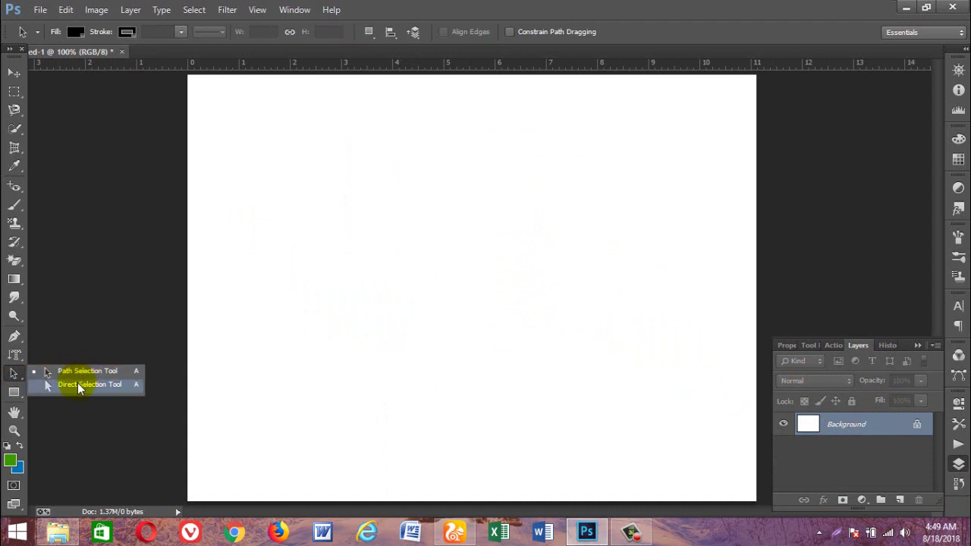
left_click(17, 375)
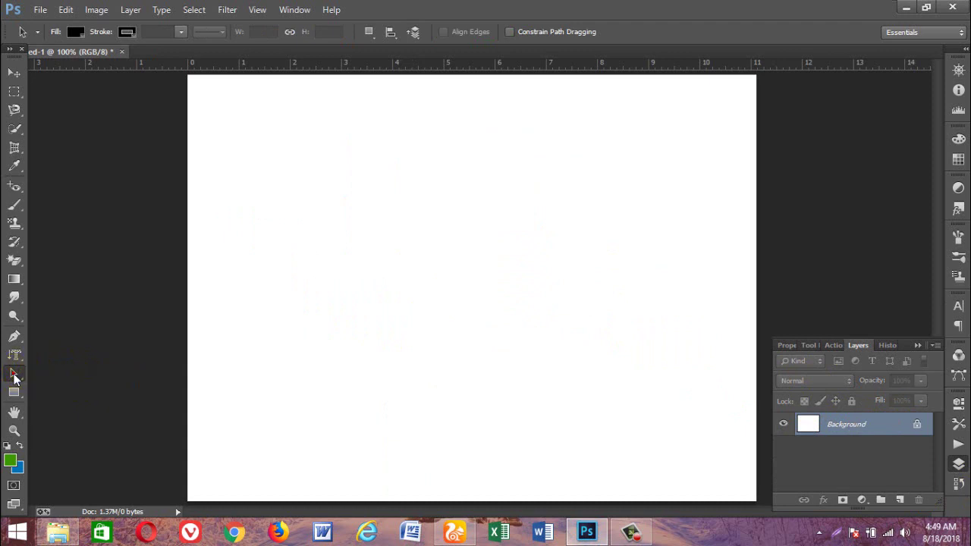
left_click(17, 371)
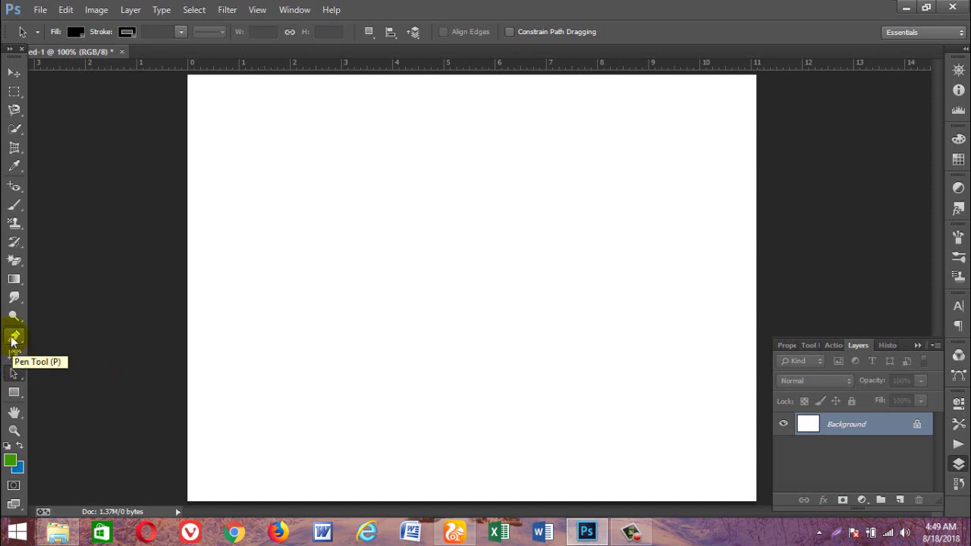
Step: Place five pen anchors in the upper middle of the canvas, closing on the first one
left_click(14, 338)
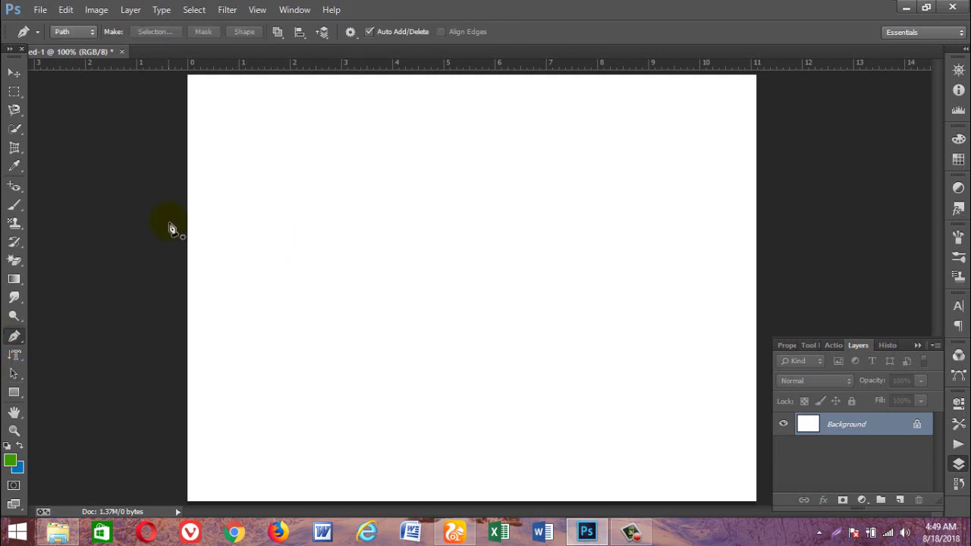
left_click(285, 252)
left_click(458, 167)
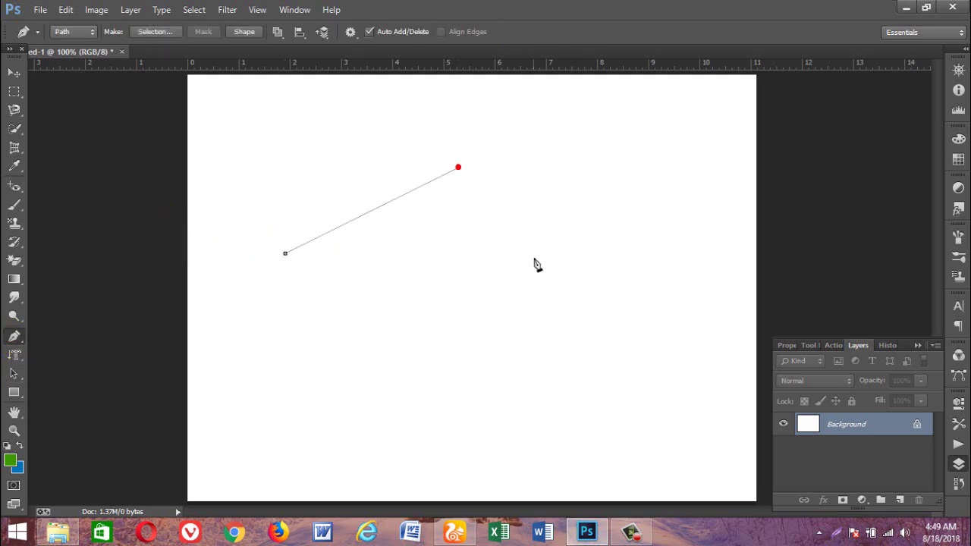
left_click(534, 283)
left_click(419, 336)
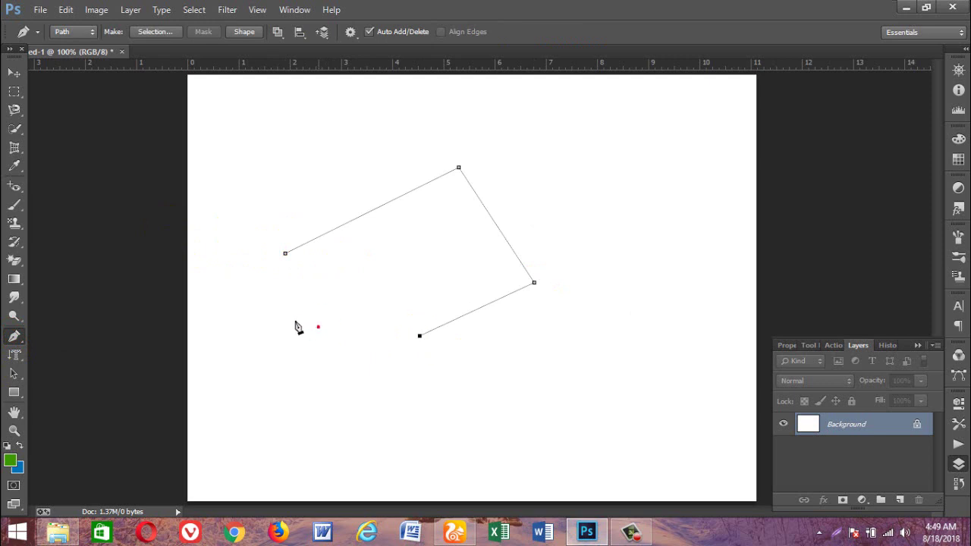
left_click(318, 327)
left_click(286, 253)
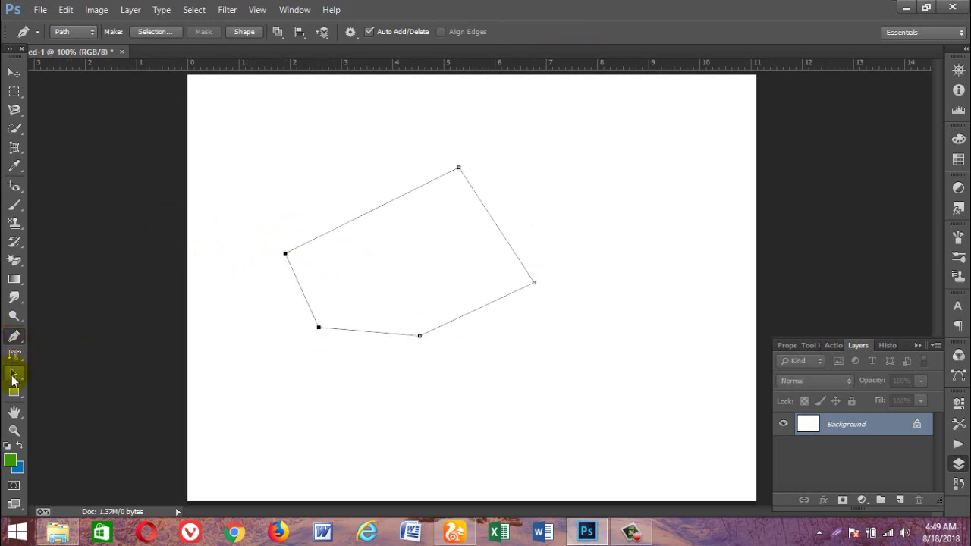
left_click(14, 373)
left_click(76, 371)
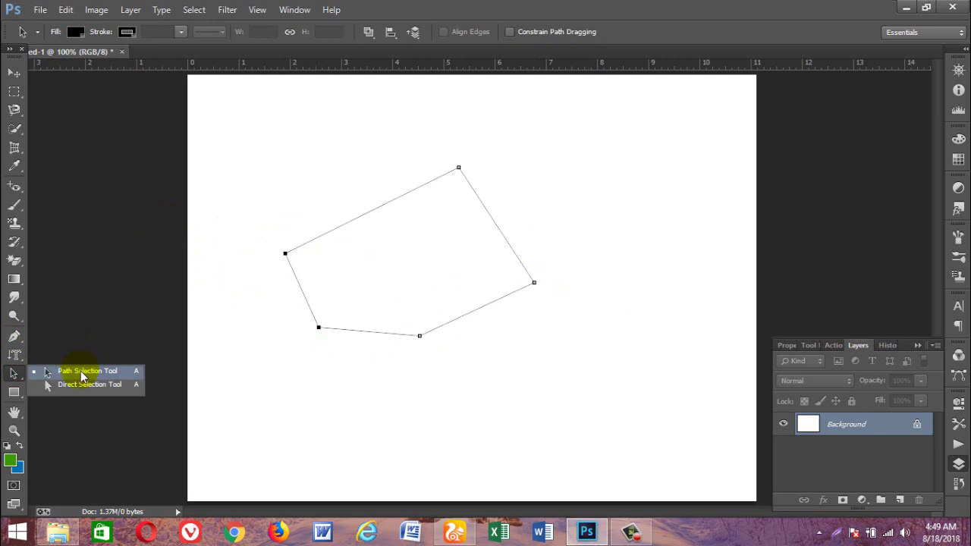
Step: Drag the whole five-sided path around the canvas, ending further right
left_click(286, 255)
left_click_drag(286, 255, 334, 187)
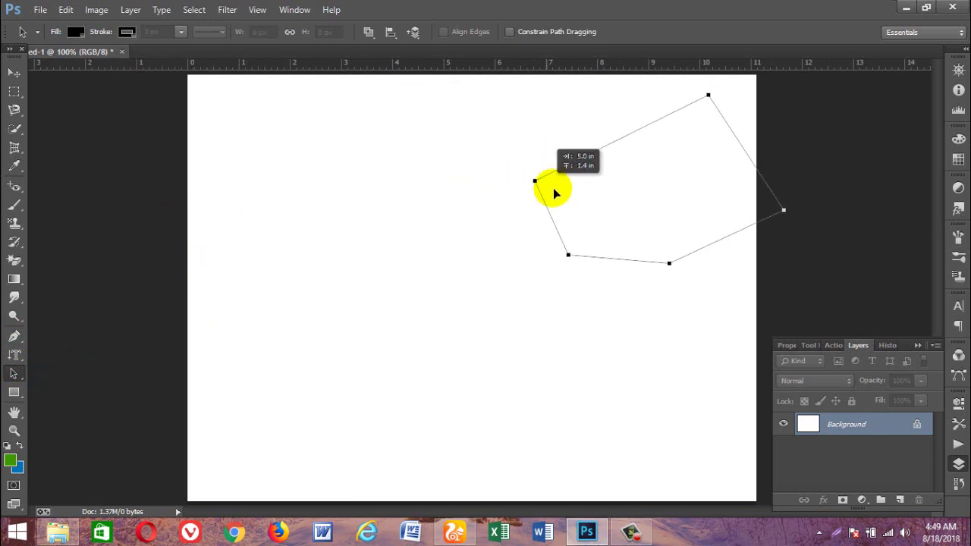
left_click_drag(334, 186, 314, 233)
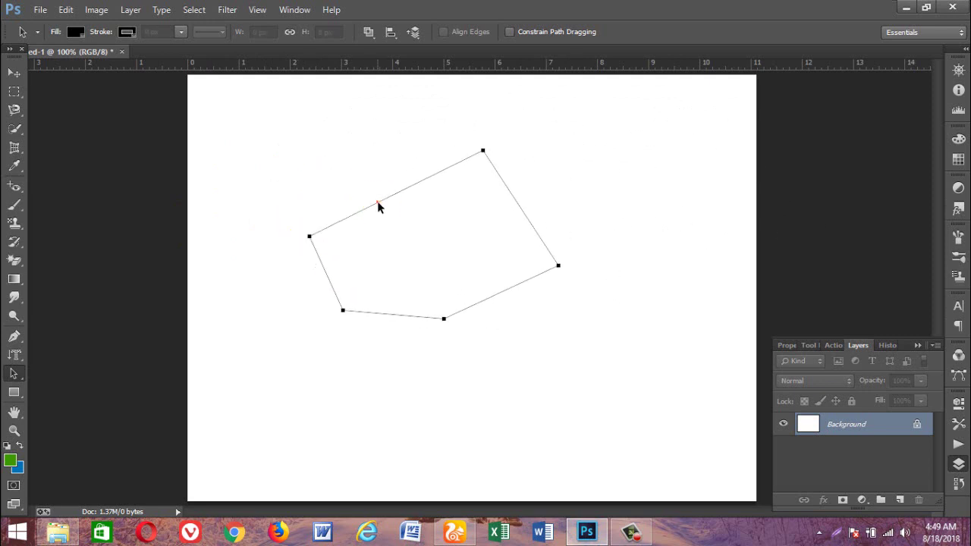
left_click_drag(377, 201, 552, 175)
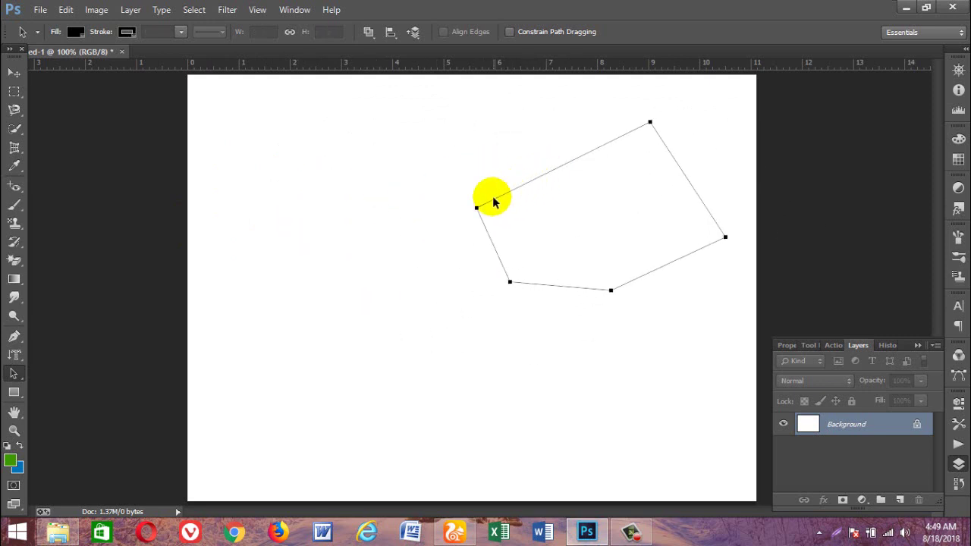
Step: Pull the path's left corner up and to the left with Direct Selection
right_click(14, 373)
left_click(82, 386)
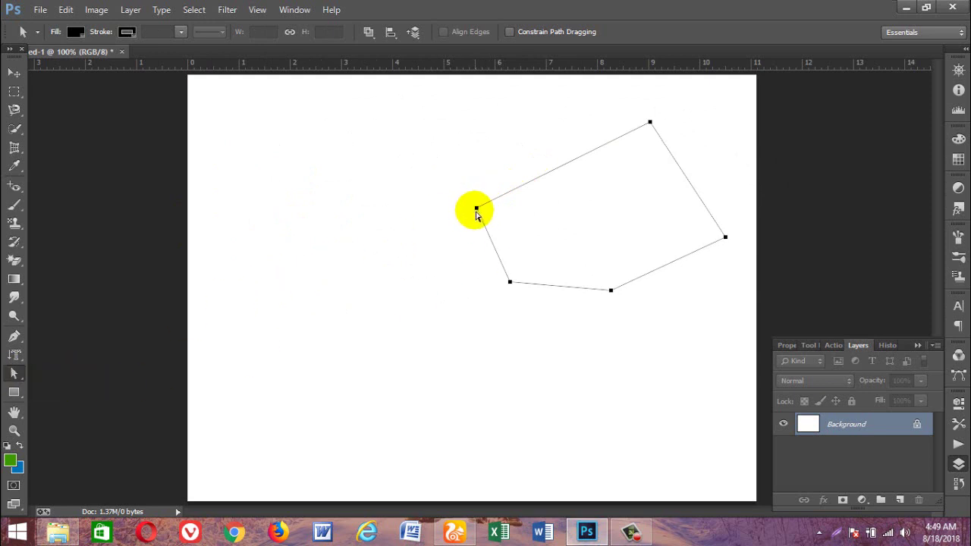
left_click_drag(477, 210, 411, 226)
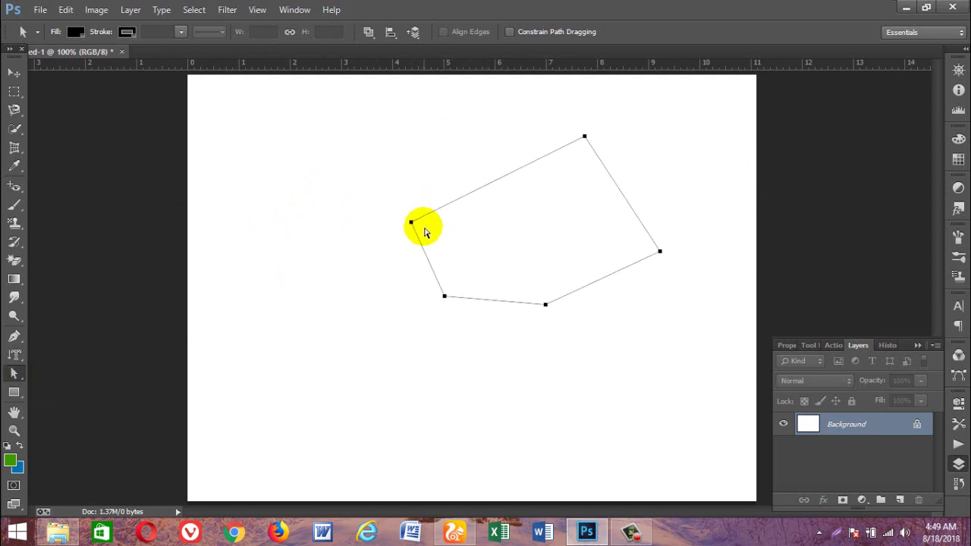
left_click(411, 223)
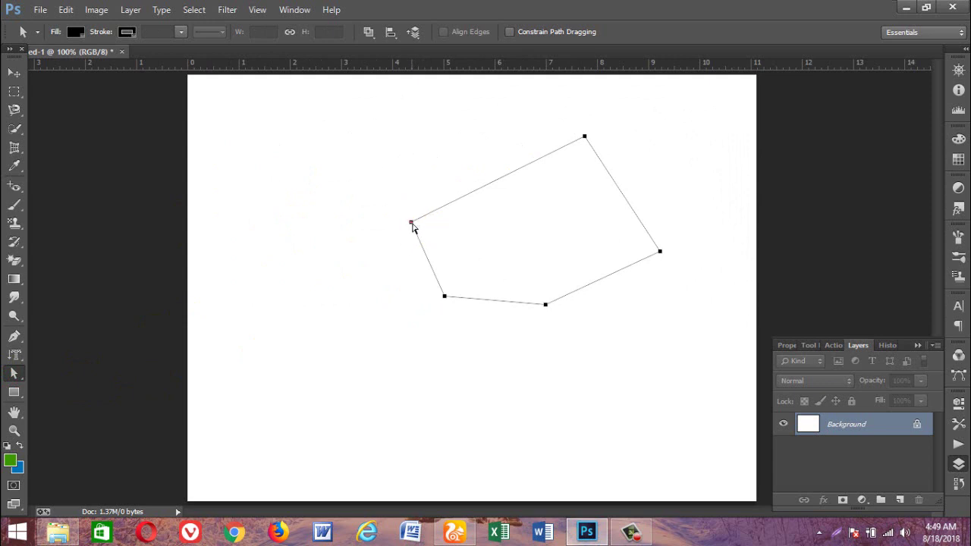
mouse_move(411, 225)
left_mouse_down()
mouse_move(394, 174)
mouse_move(485, 214)
mouse_move(282, 148)
mouse_move(281, 164)
mouse_move(345, 163)
mouse_move(391, 186)
left_mouse_up()
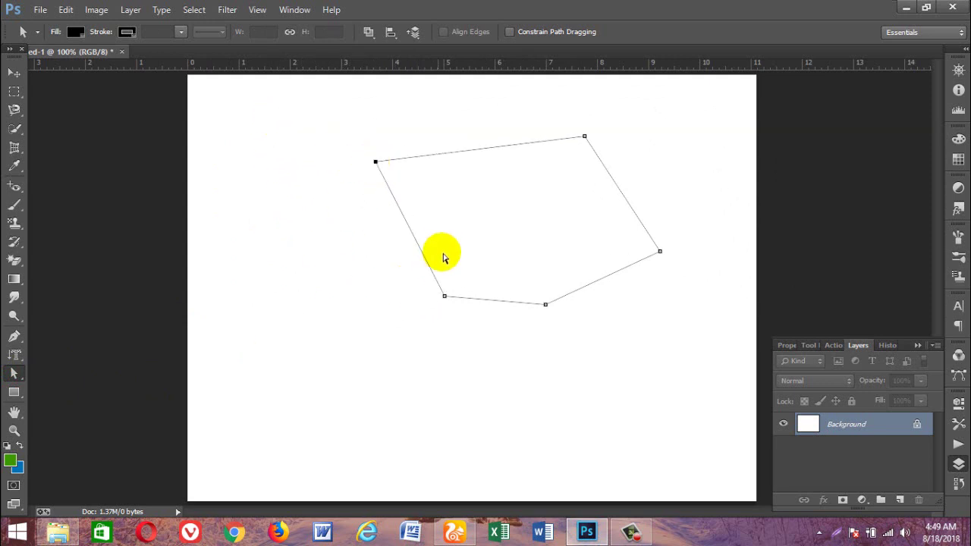
Step: Move the whole path down toward the canvas centre
left_click(14, 73)
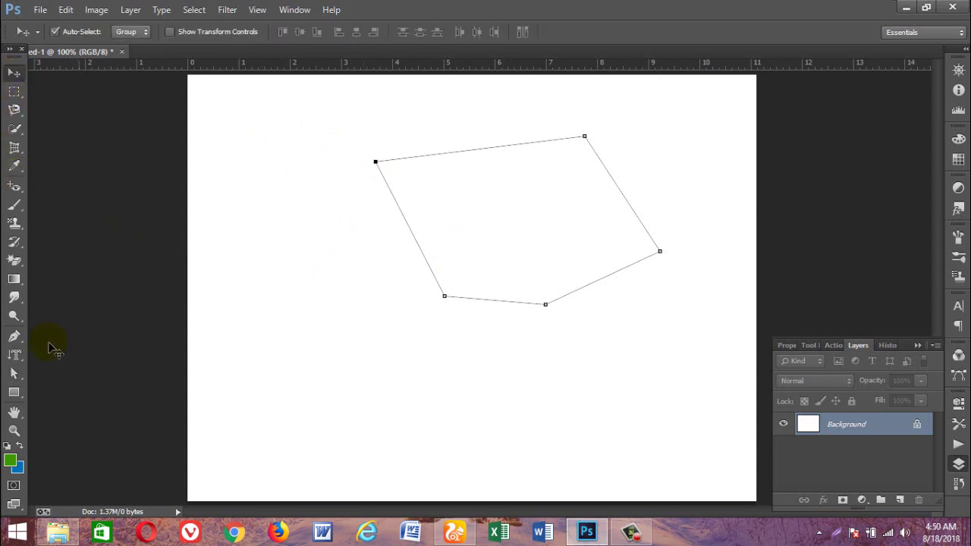
left_click(13, 374)
left_click(69, 371)
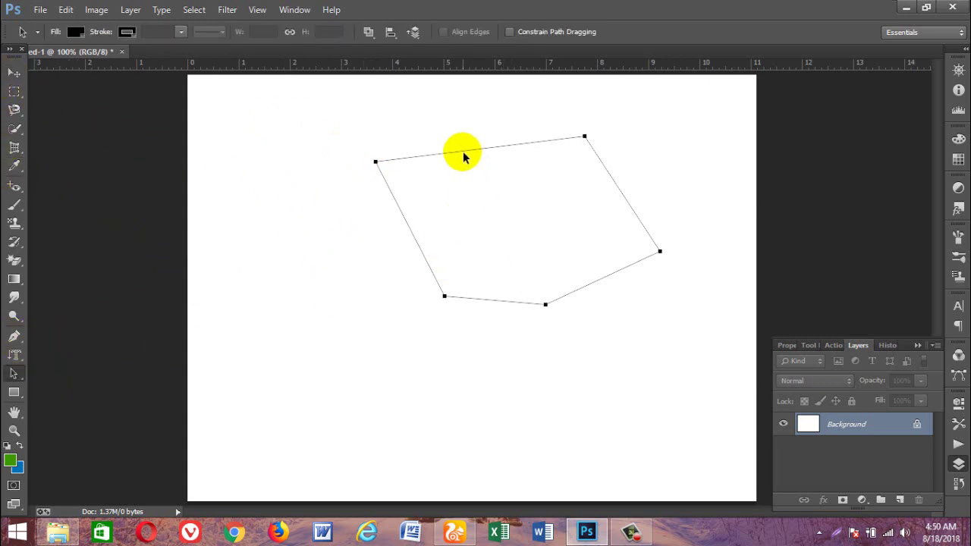
mouse_move(462, 151)
left_mouse_down()
mouse_move(479, 173)
mouse_move(400, 190)
left_mouse_up()
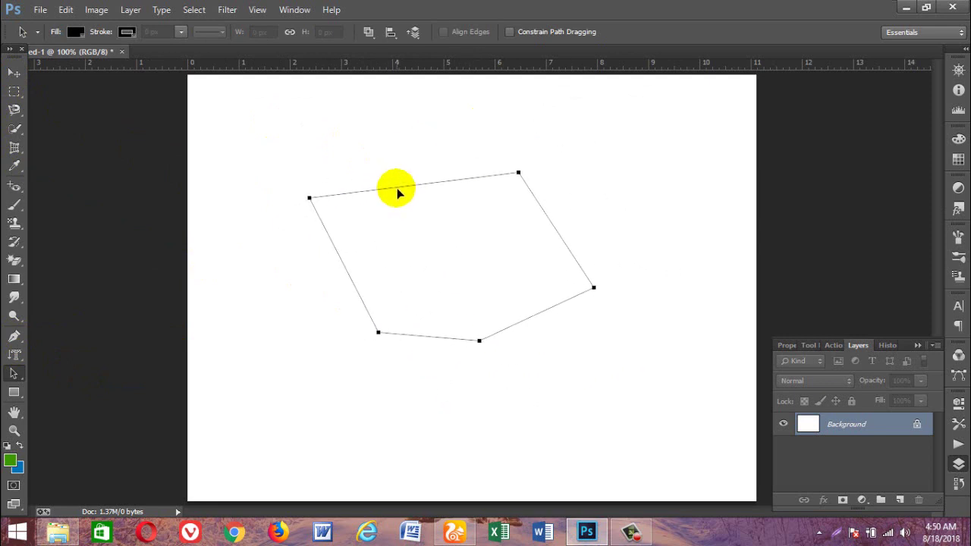
Step: Drag the path's bottom anchor down, right anchor right and top anchor up
left_click(23, 373)
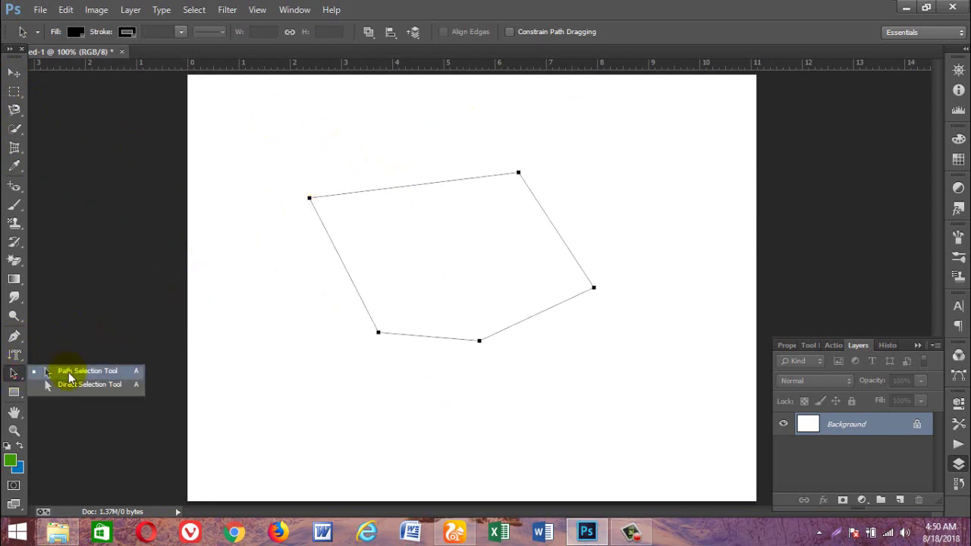
left_click(74, 385)
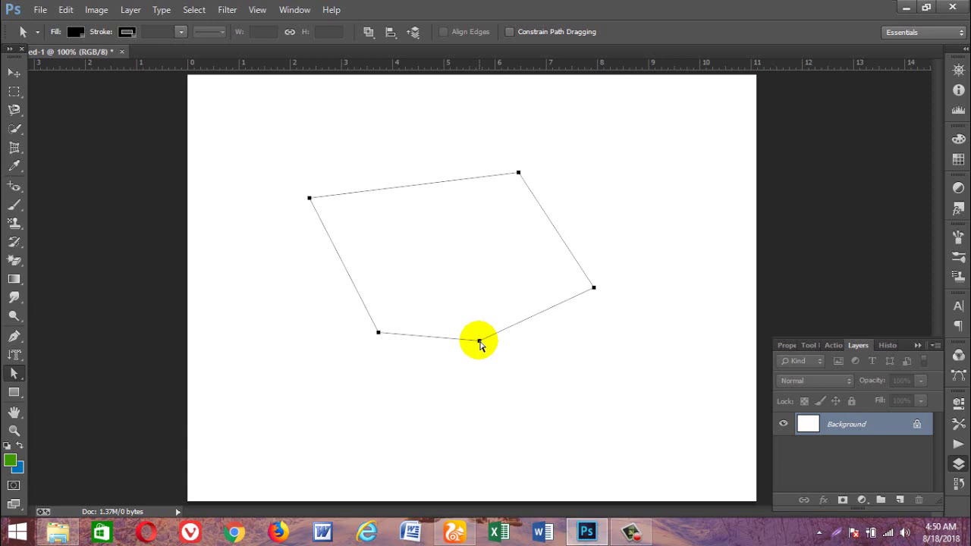
left_click(479, 342)
left_click(478, 342)
left_click_drag(478, 343, 495, 430)
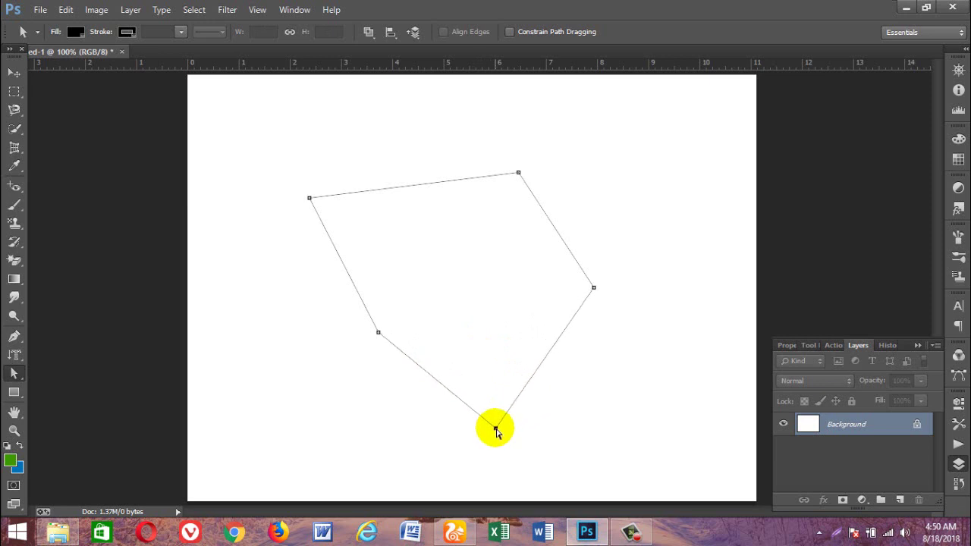
left_click(496, 429)
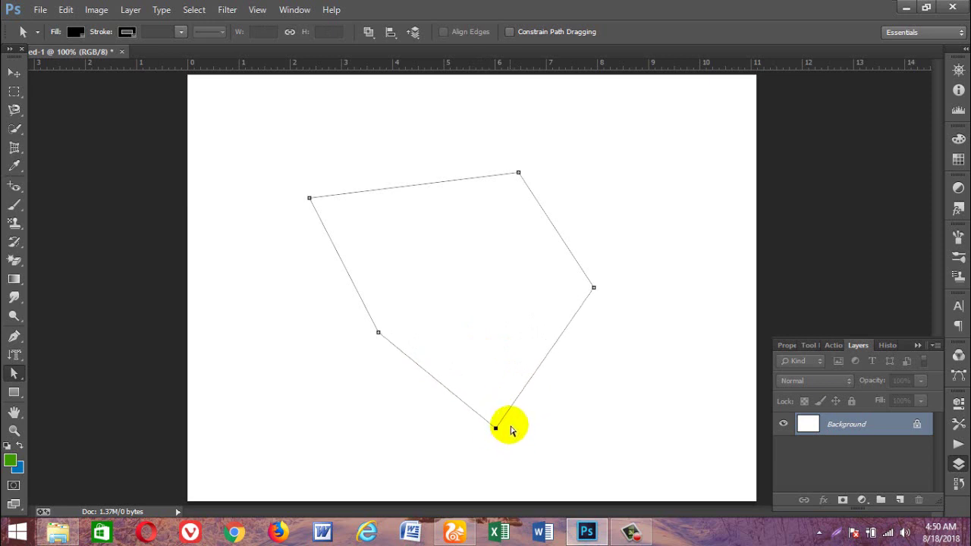
mouse_move(596, 287)
left_mouse_down()
mouse_move(726, 258)
mouse_move(659, 289)
left_mouse_up()
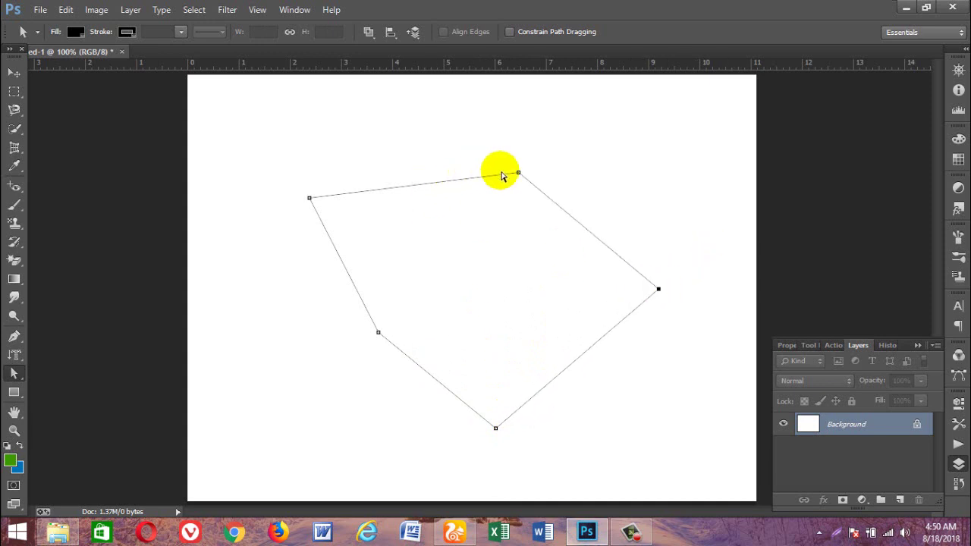
left_click_drag(519, 174, 513, 107)
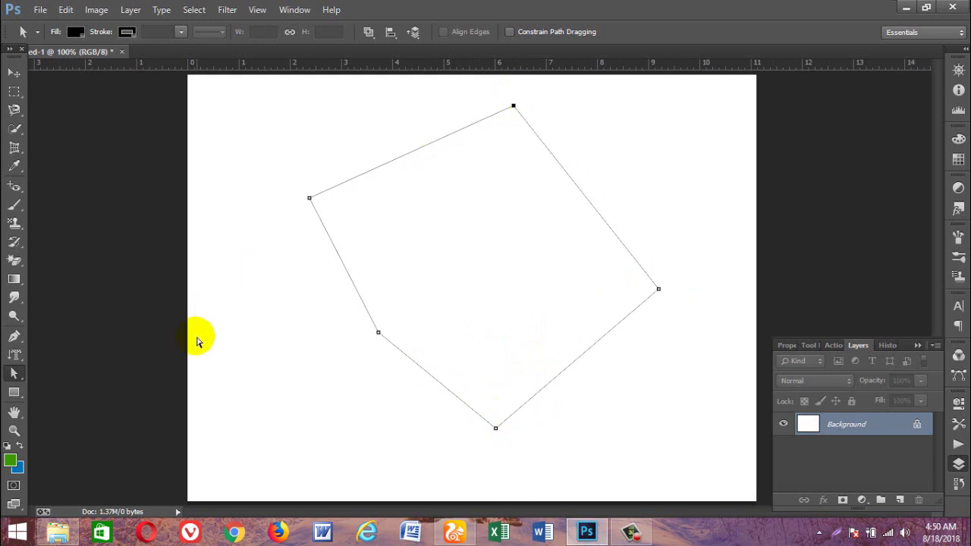
left_click_drag(19, 375, 82, 391)
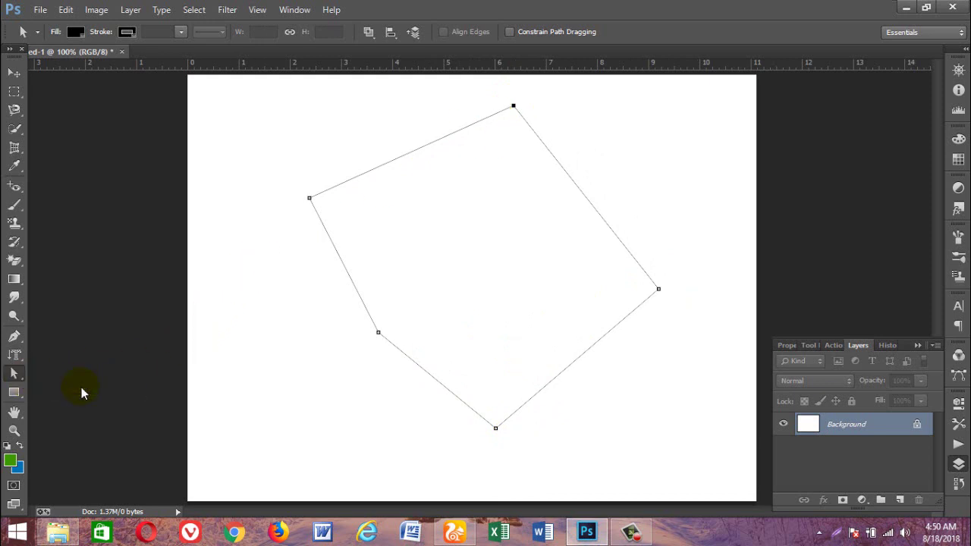
left_click(13, 73)
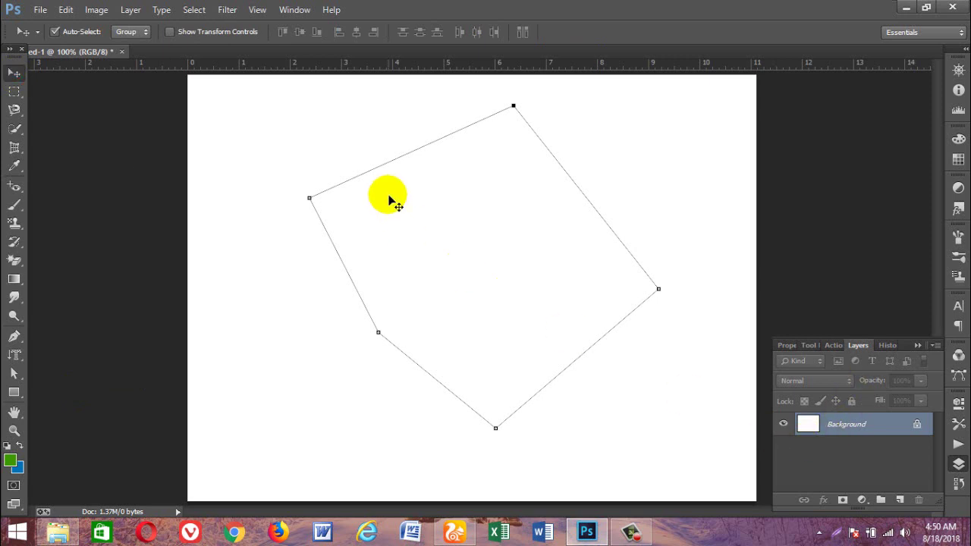
Step: Fill the path-based selection with the copper gradient, deselect, then undo the fill
key("ctrl+Return")
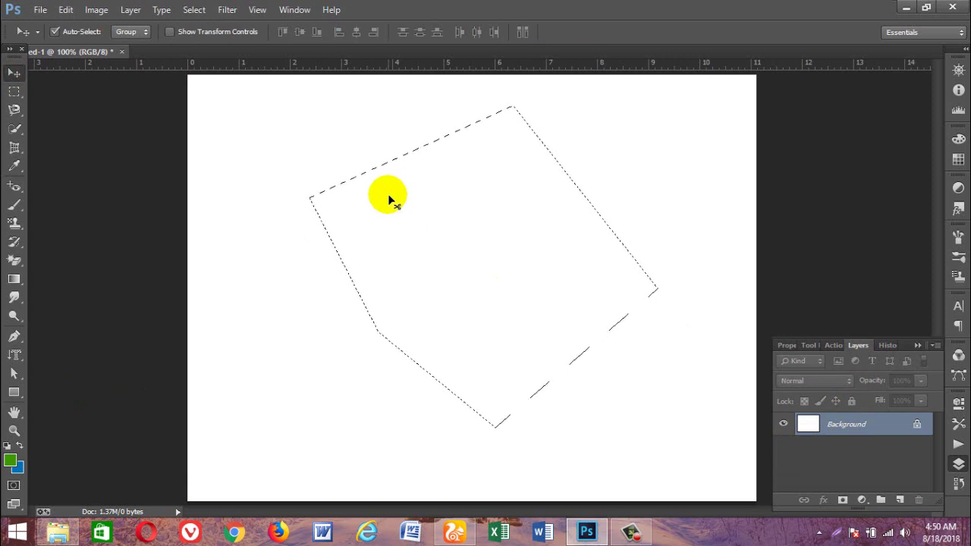
left_click(13, 280)
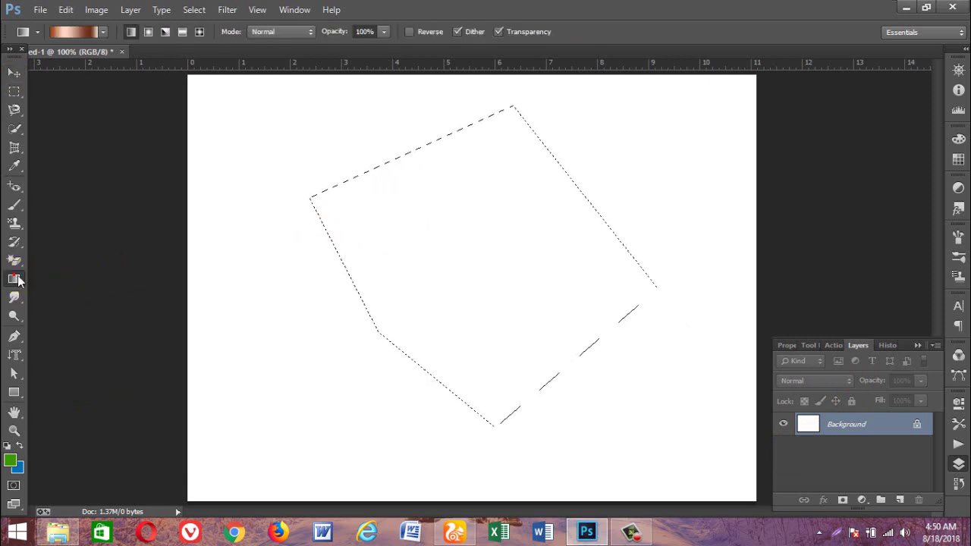
left_click_drag(486, 188, 494, 359)
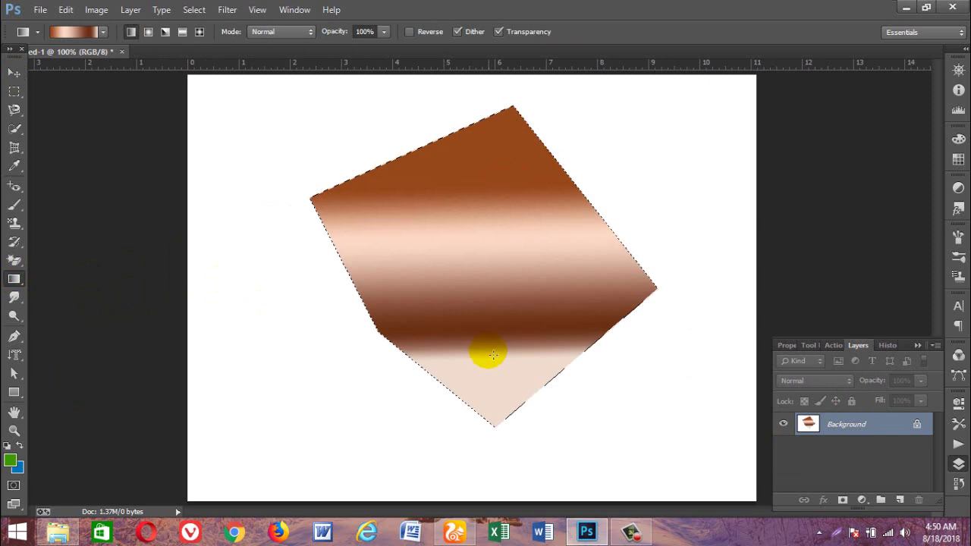
key("ctrl+d")
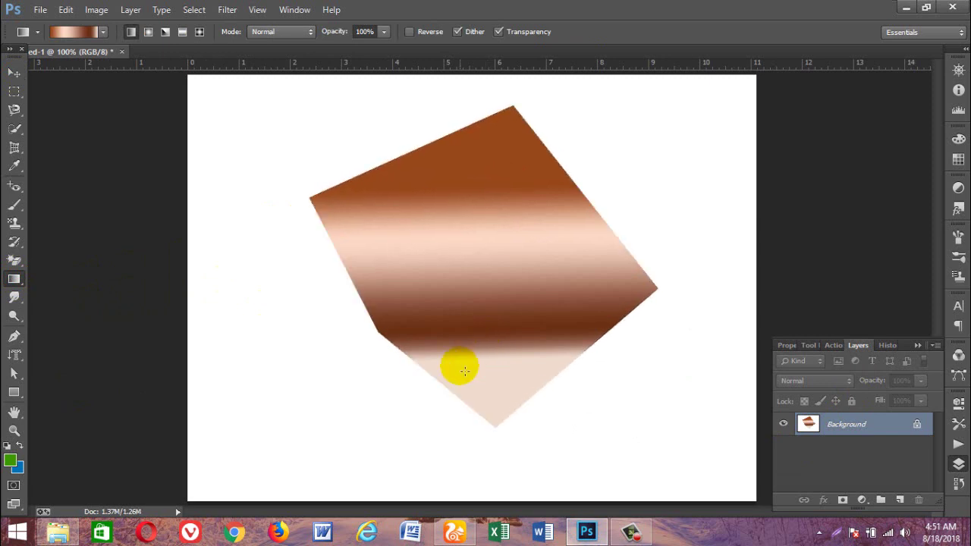
left_click(14, 72)
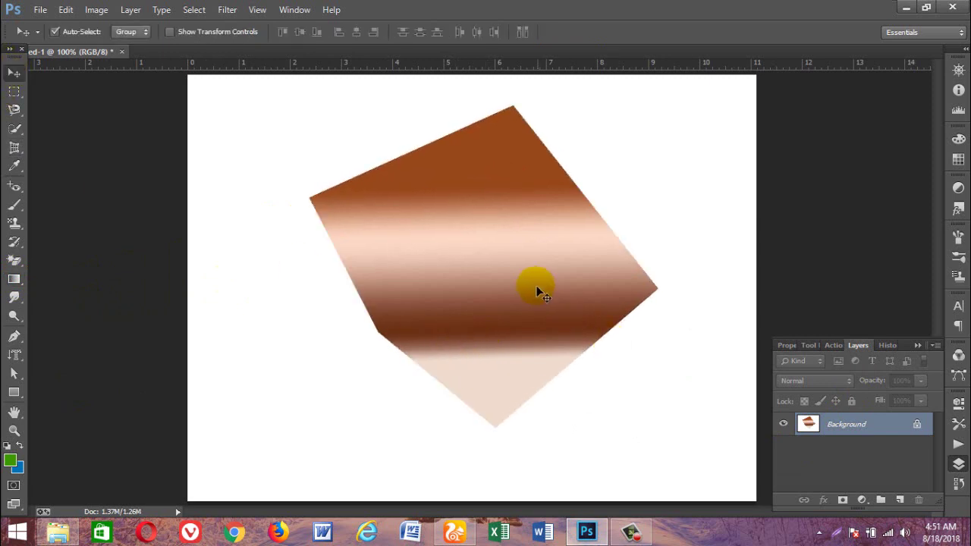
key("ctrl+alt+z")
key("ctrl+alt+z")
key("ctrl+alt+z")
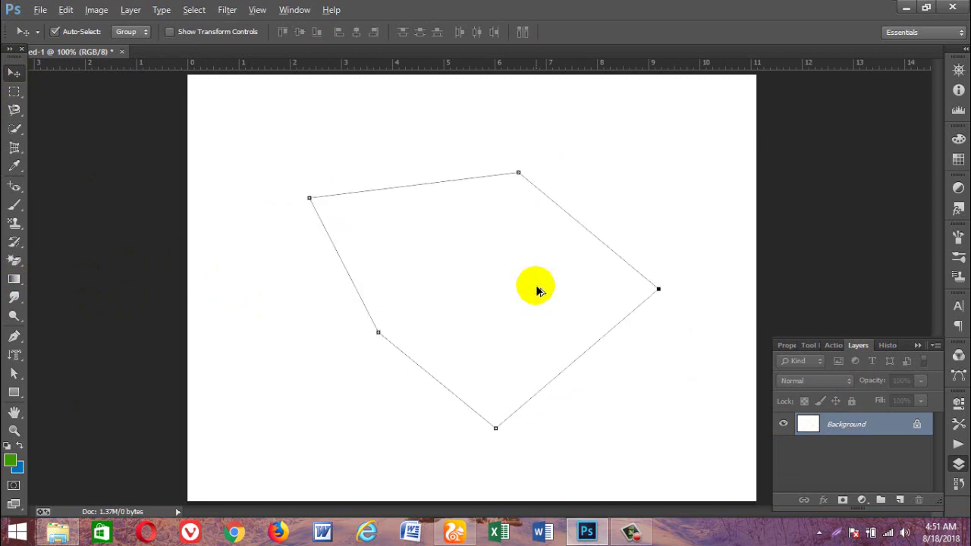
key("ctrl+alt+z")
Step: Undo three more path edits, leaving two anchors joined by one line
key("ctrl+alt+z")
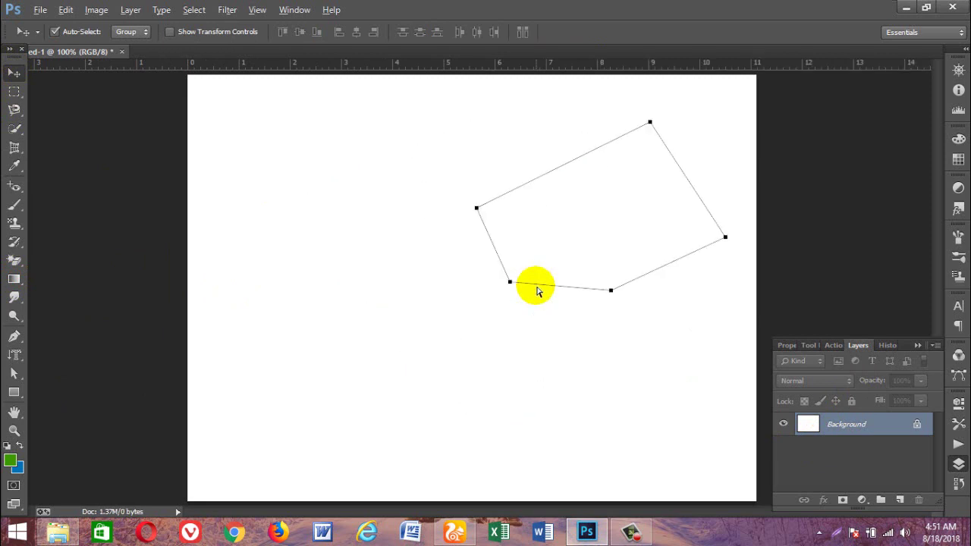
key("ctrl+alt+z")
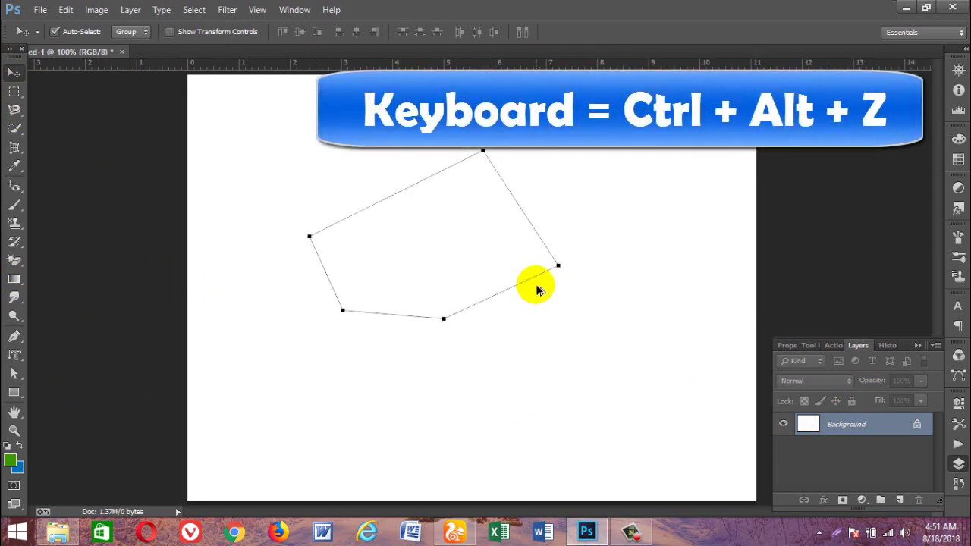
key("ctrl+alt+z")
key("ctrl+alt+z")
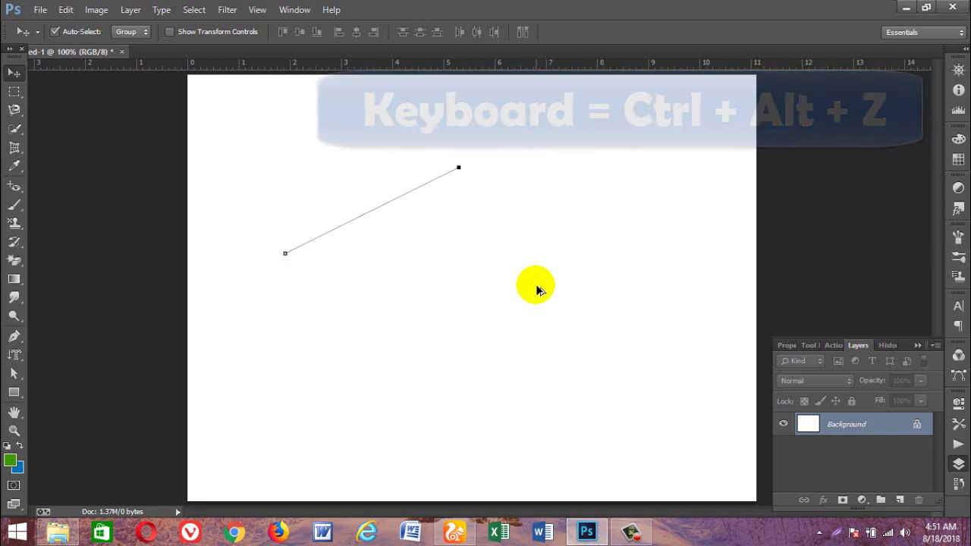
key("ctrl+alt+z")
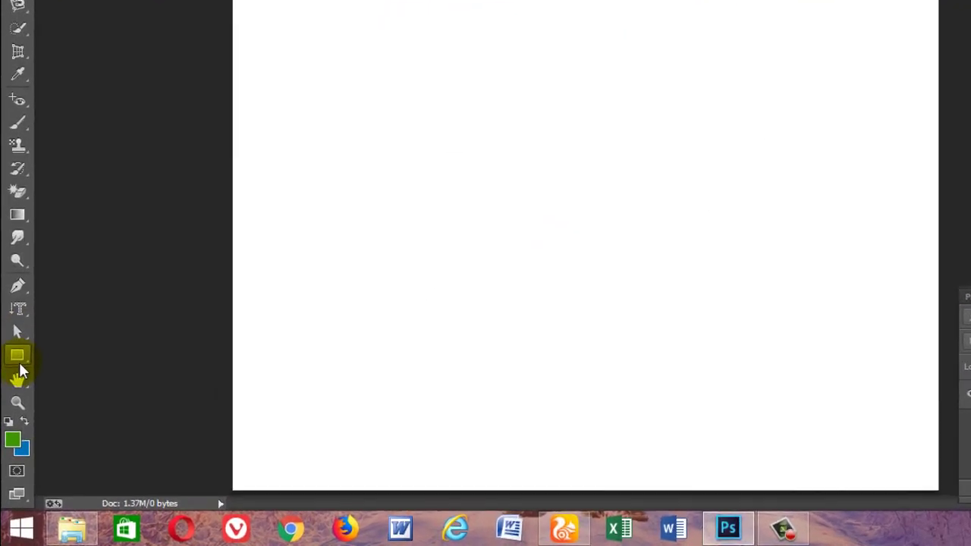
Step: Draw a green 505 × 282 px rectangle across the page centre
right_click(24, 281)
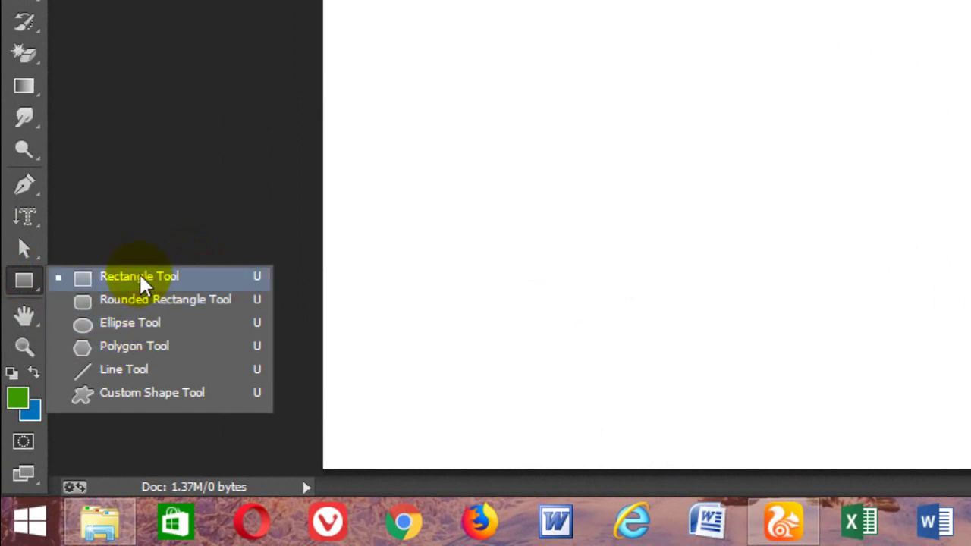
left_click(141, 277)
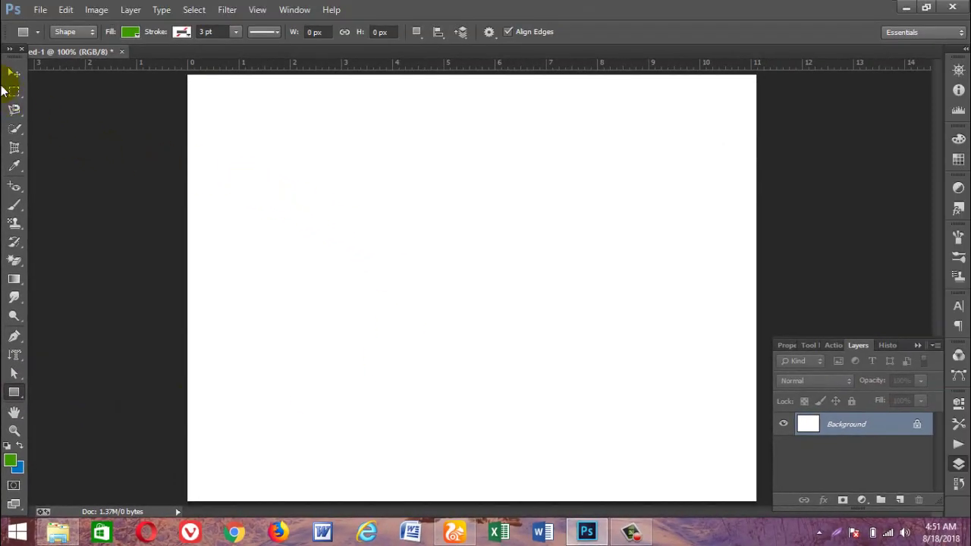
left_click_drag(10, 94, 77, 97)
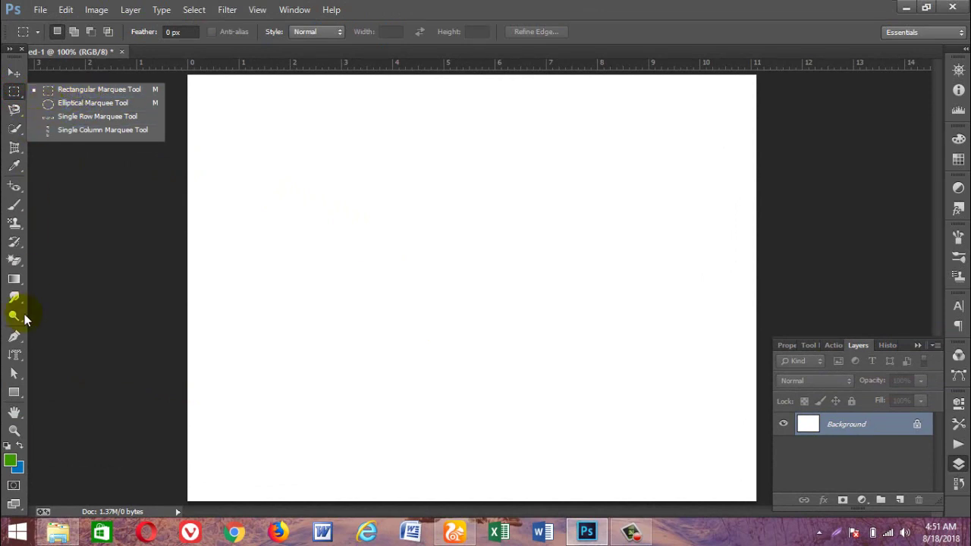
left_click_drag(13, 394, 83, 394)
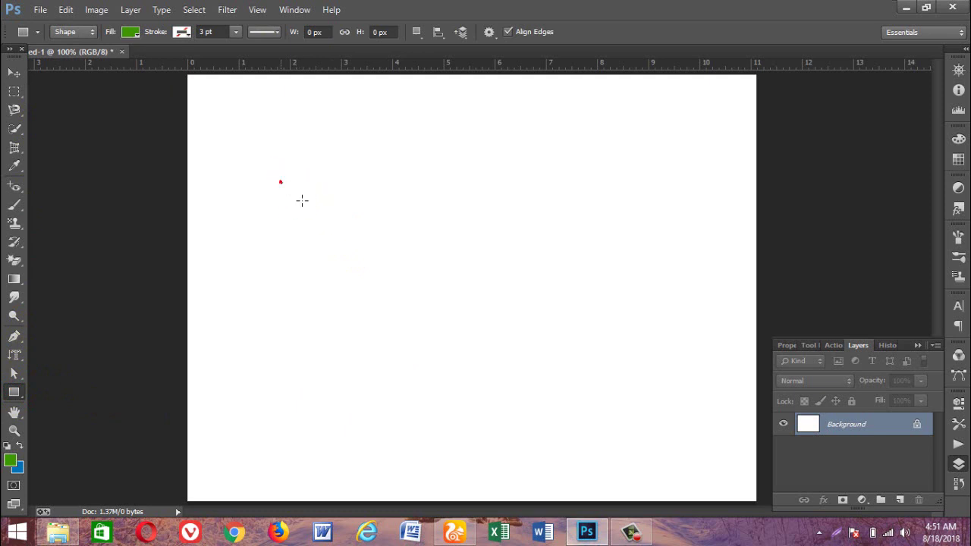
left_click_drag(280, 182, 642, 386)
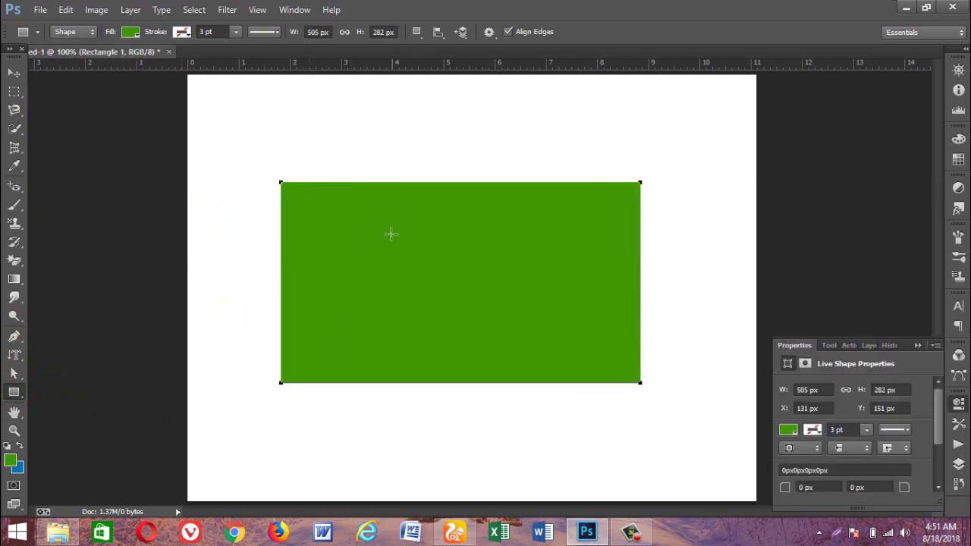
Step: Try purple and magenta-pink solid colour fills on the rectangle
left_click(280, 272)
left_click(130, 32)
left_click(61, 114)
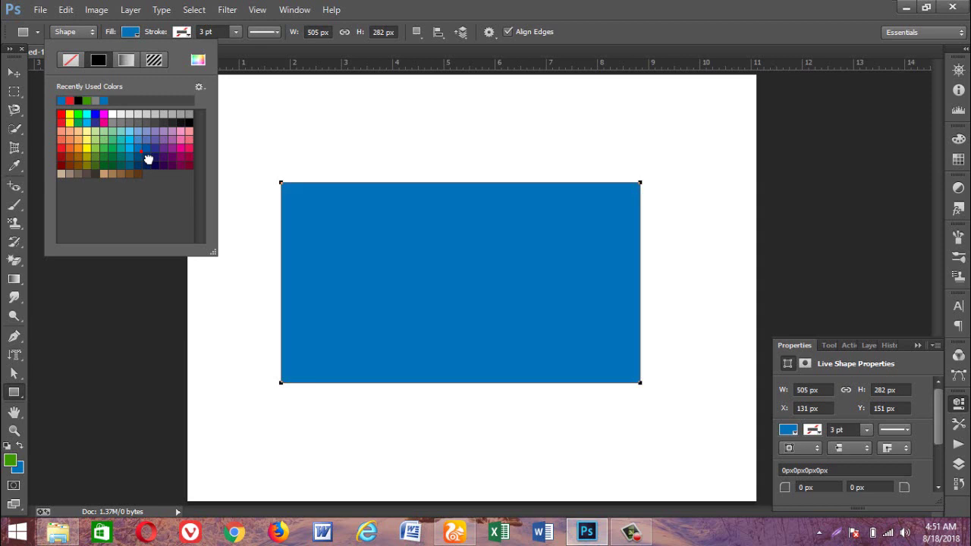
left_click(180, 156)
left_click(189, 156)
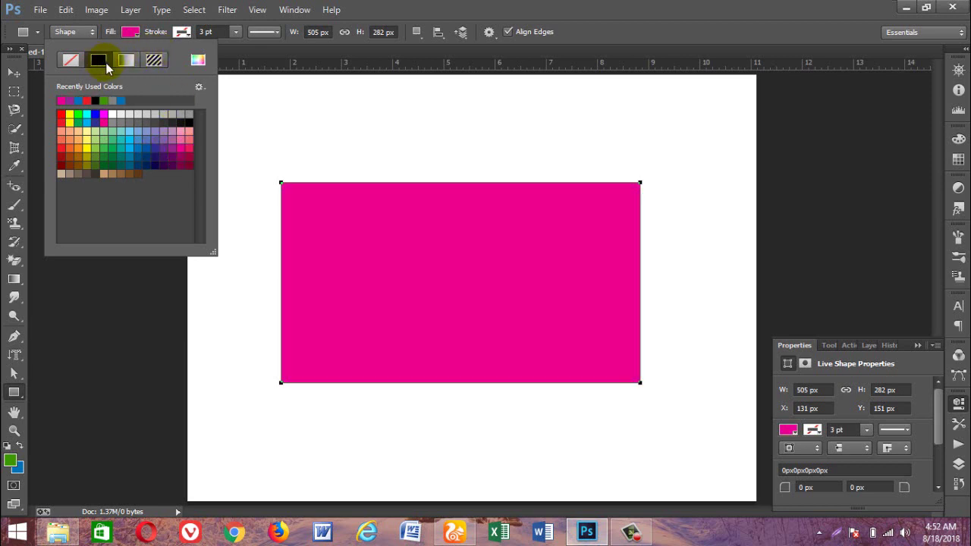
Step: Try gradient fills on the rectangle, including green-blue and violet-orange presets
left_click(129, 64)
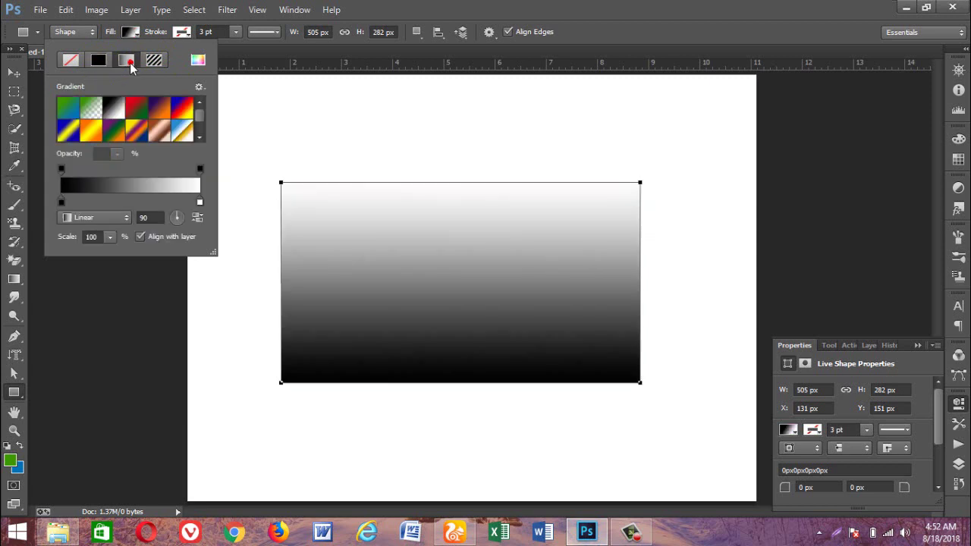
left_click(69, 110)
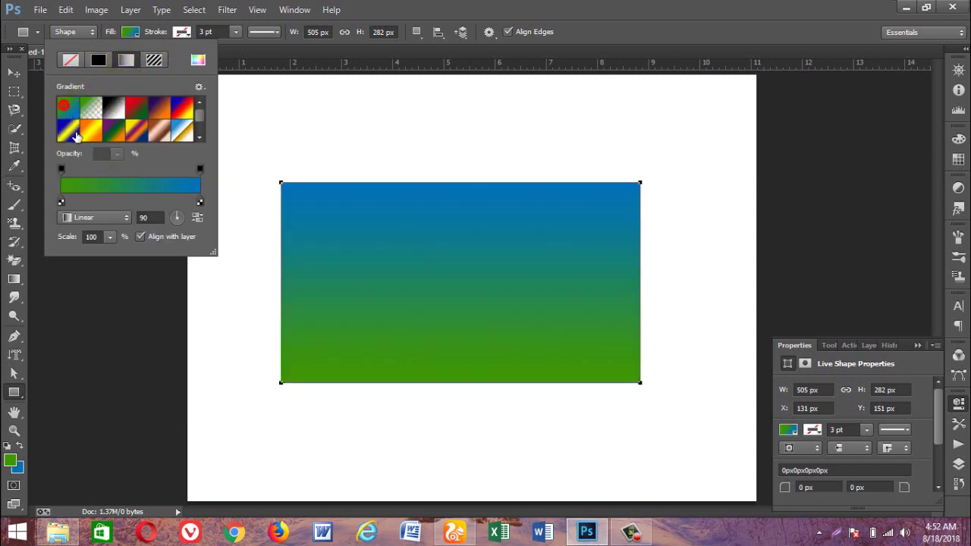
left_click(74, 133)
left_click(114, 132)
left_click(159, 108)
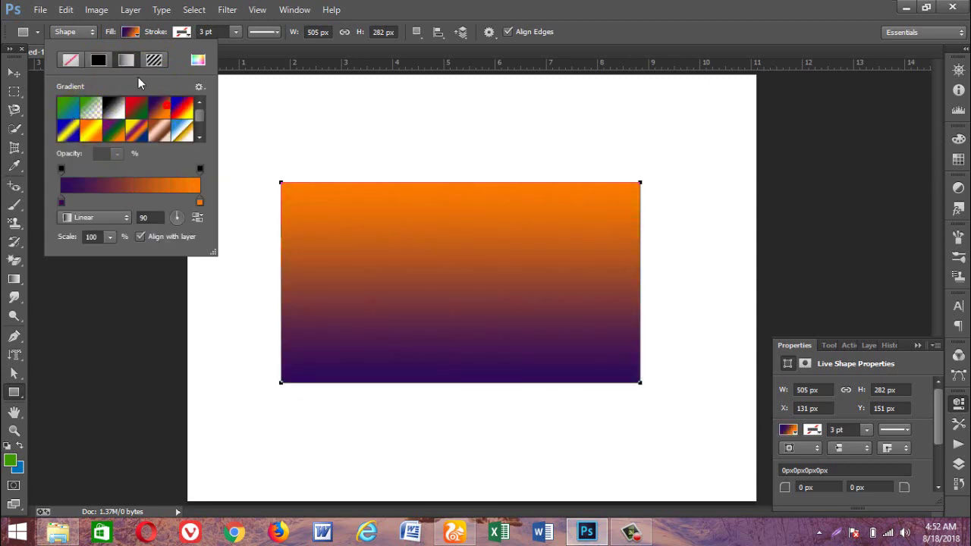
Step: Try pattern fills on the rectangle, such as grey knit and light paper
left_click(154, 60)
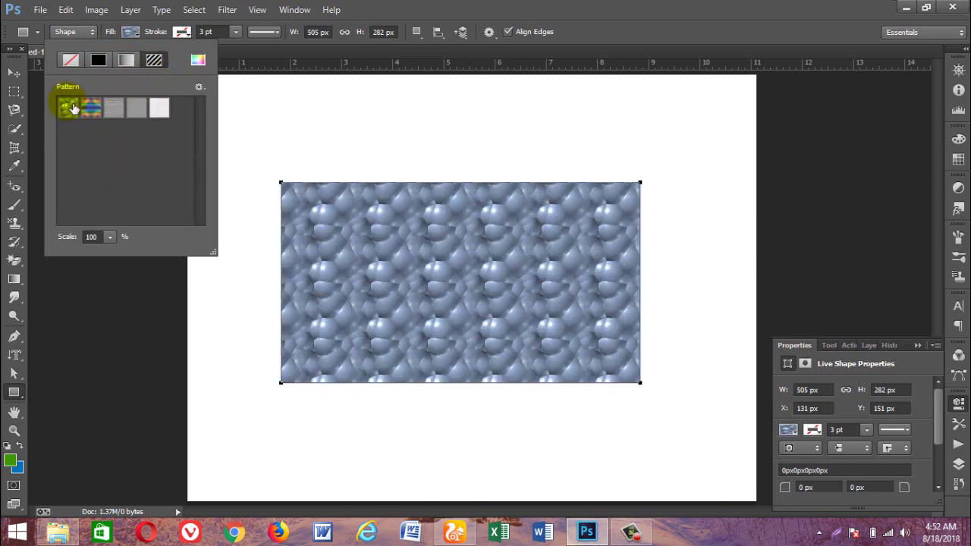
left_click(91, 108)
left_click(115, 109)
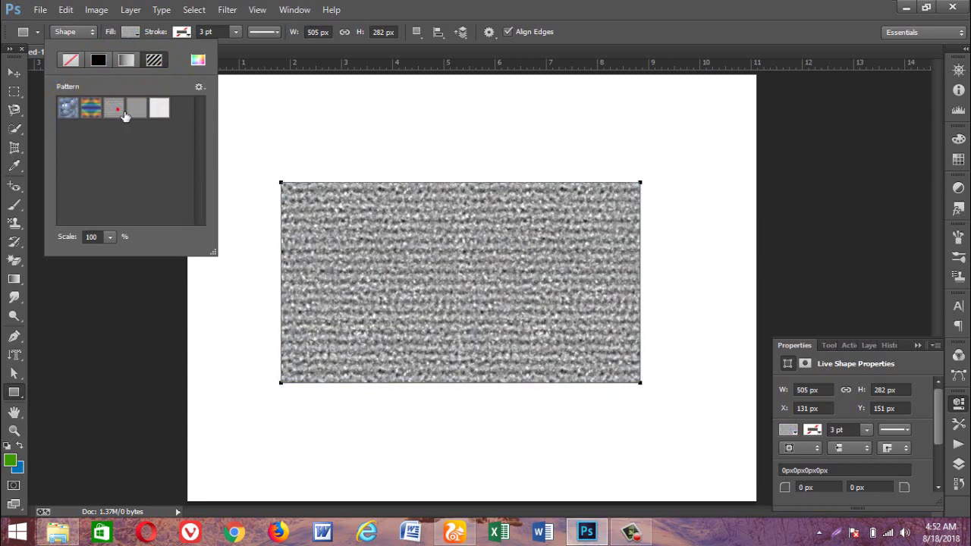
left_click(157, 111)
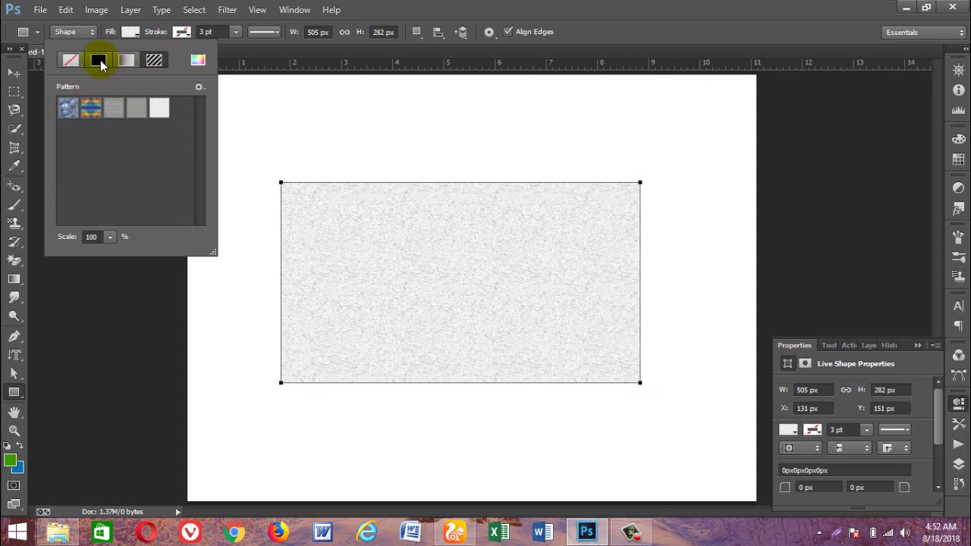
Step: Switch the rectangle back to a solid red fill
left_click(99, 59)
left_click(63, 125)
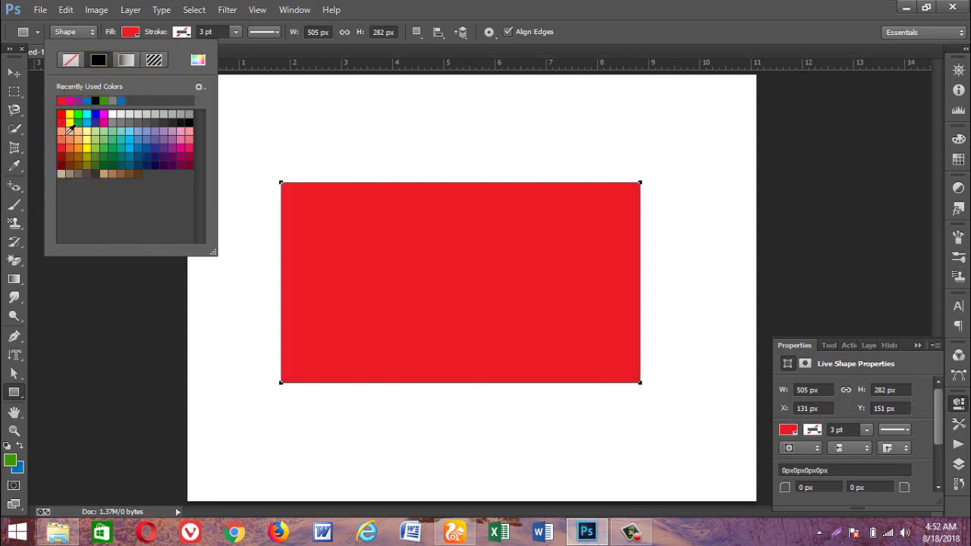
left_click(191, 35)
Step: Give the rectangle's black outline an 8.42 pt width and a dotted line style
left_click(236, 32)
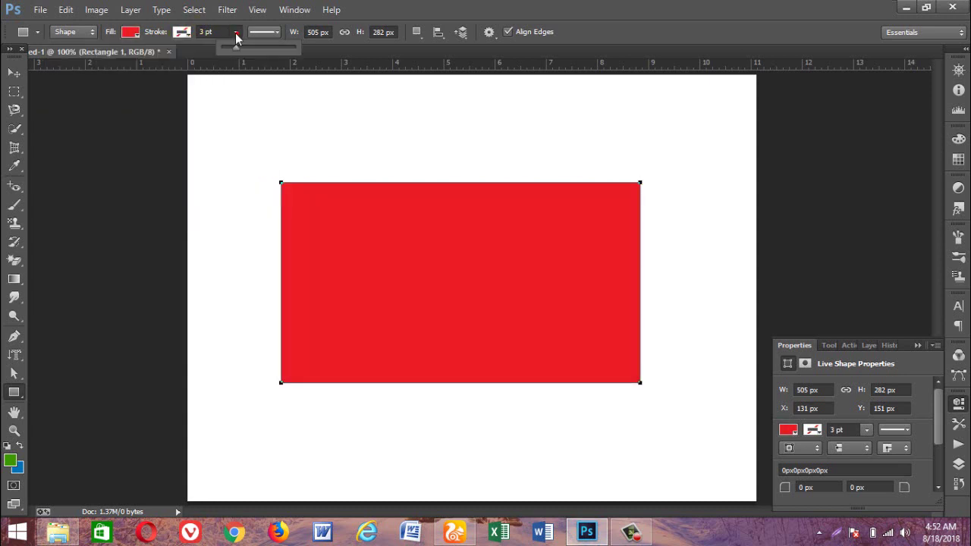
mouse_move(238, 47)
left_mouse_down()
mouse_move(264, 52)
mouse_move(231, 50)
left_mouse_up()
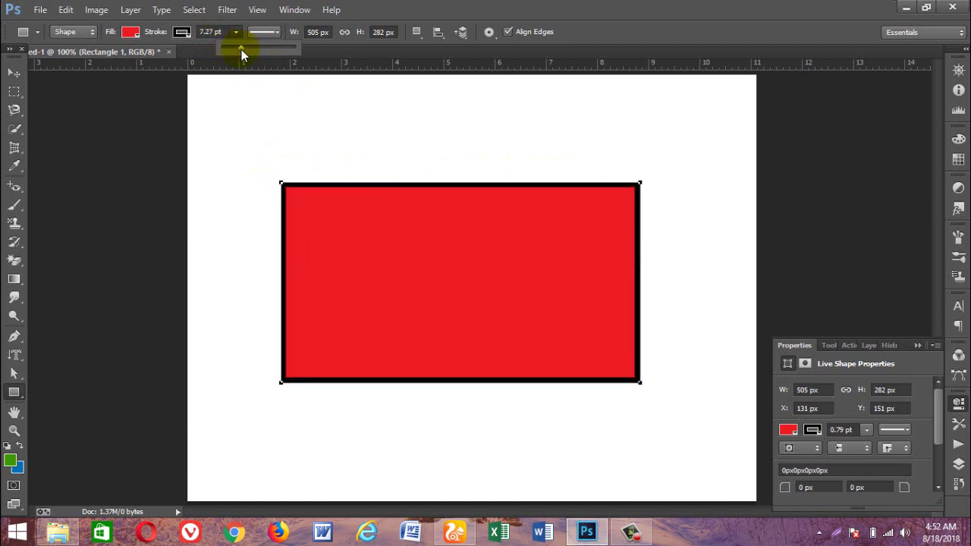
left_click_drag(239, 50, 243, 50)
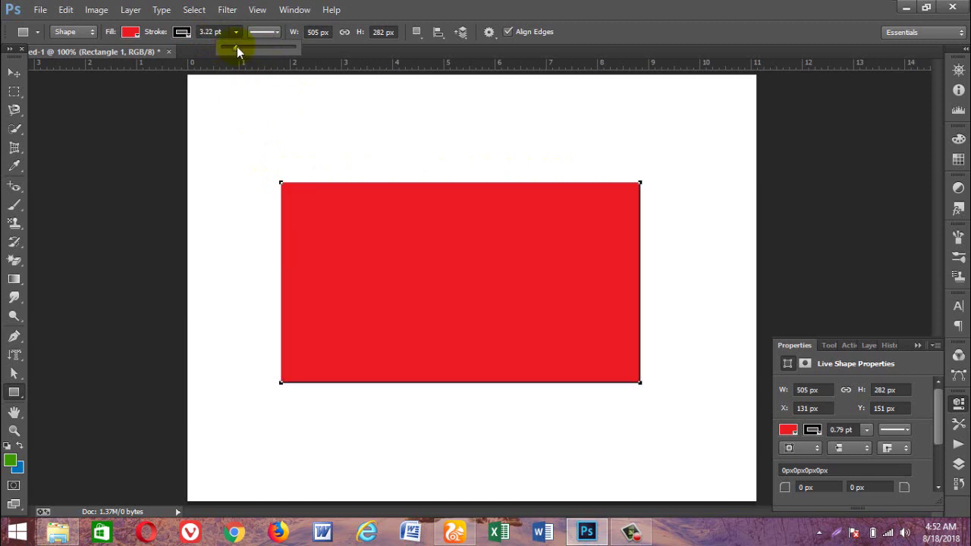
left_click(275, 32)
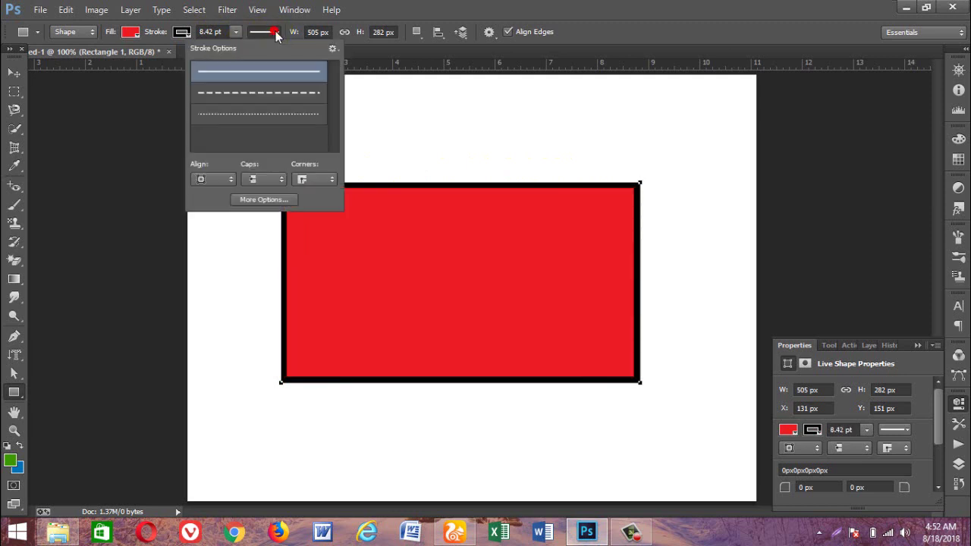
left_click(259, 94)
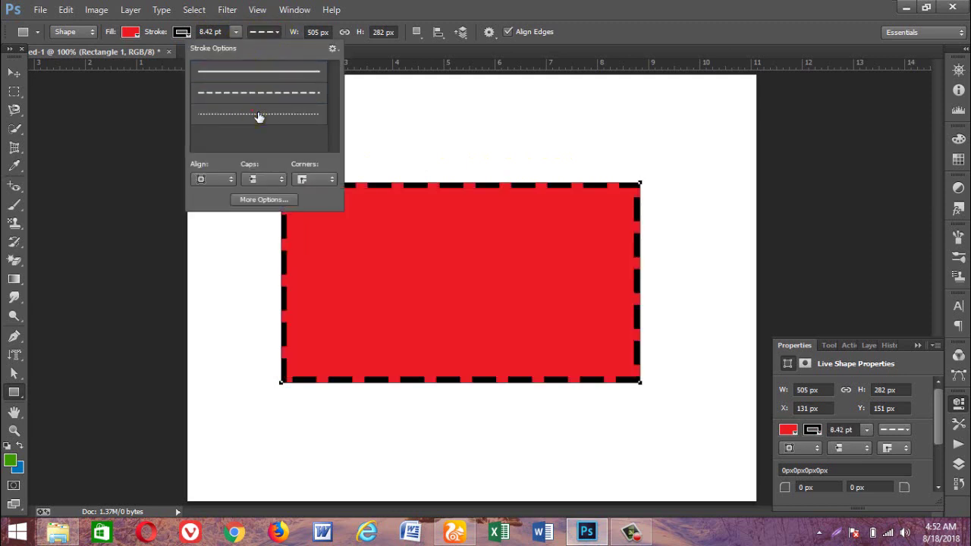
left_click(257, 112)
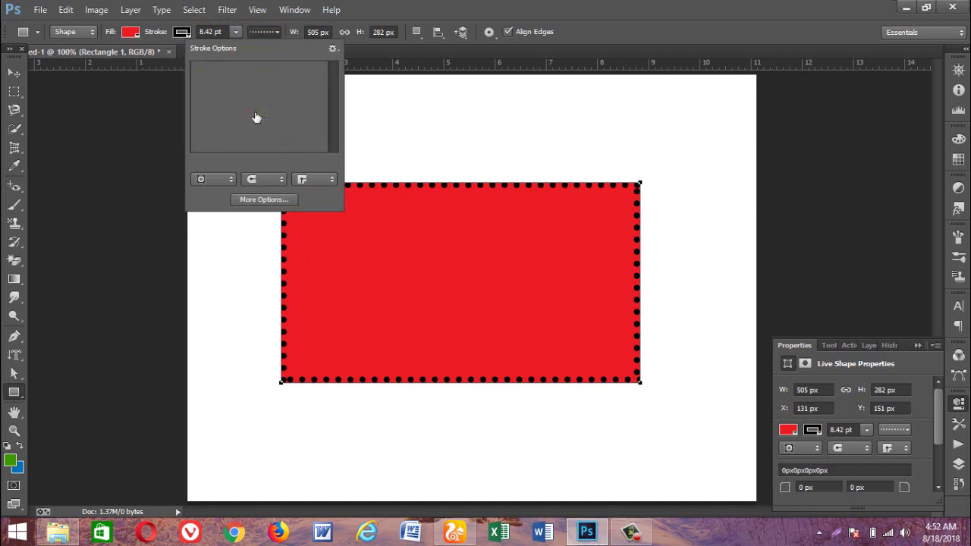
left_click(235, 32)
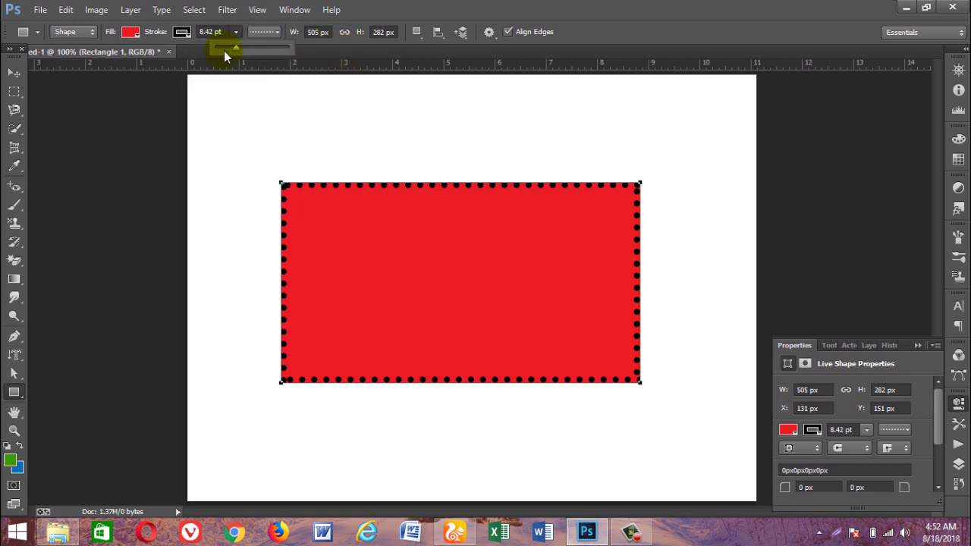
left_click(72, 32)
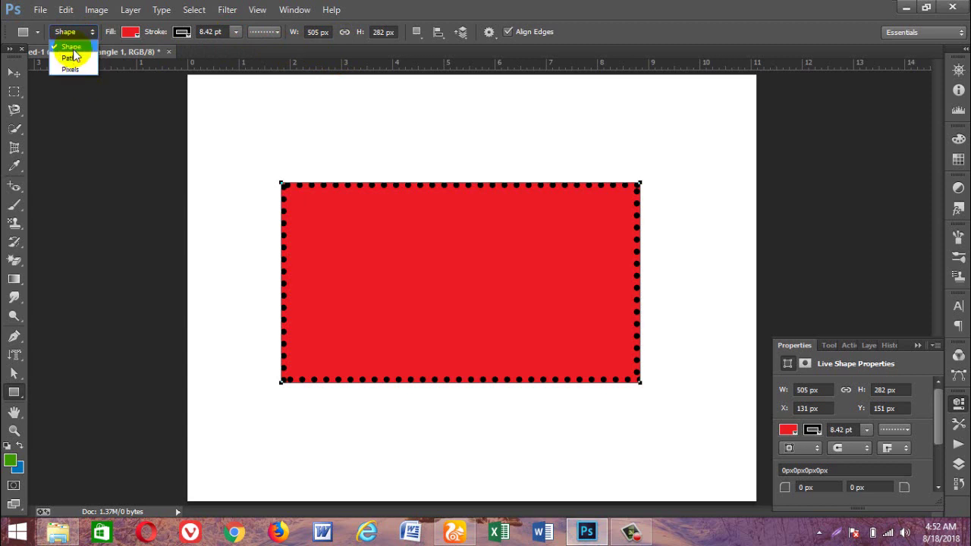
left_click(11, 73)
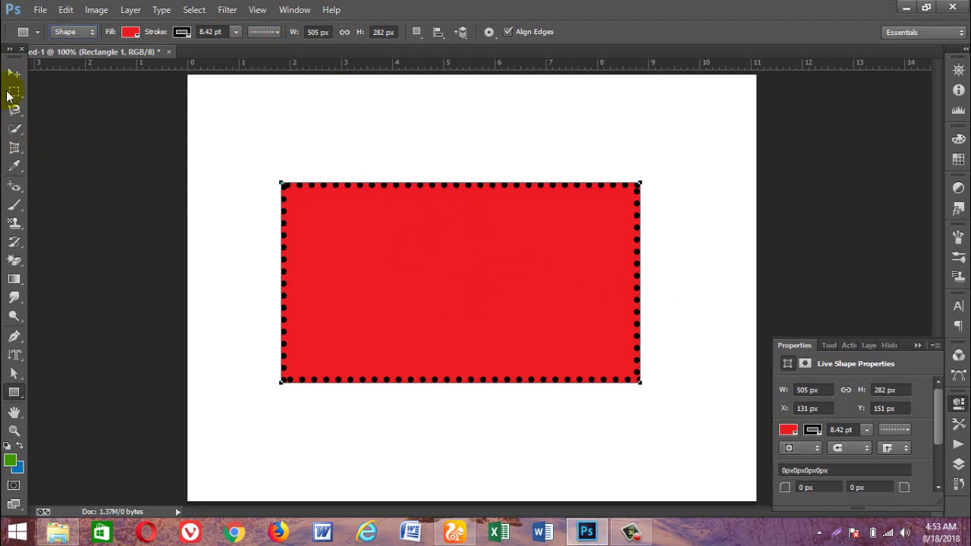
Step: Drag the dotted red rectangle up and to the left with the Move tool
left_click(14, 72)
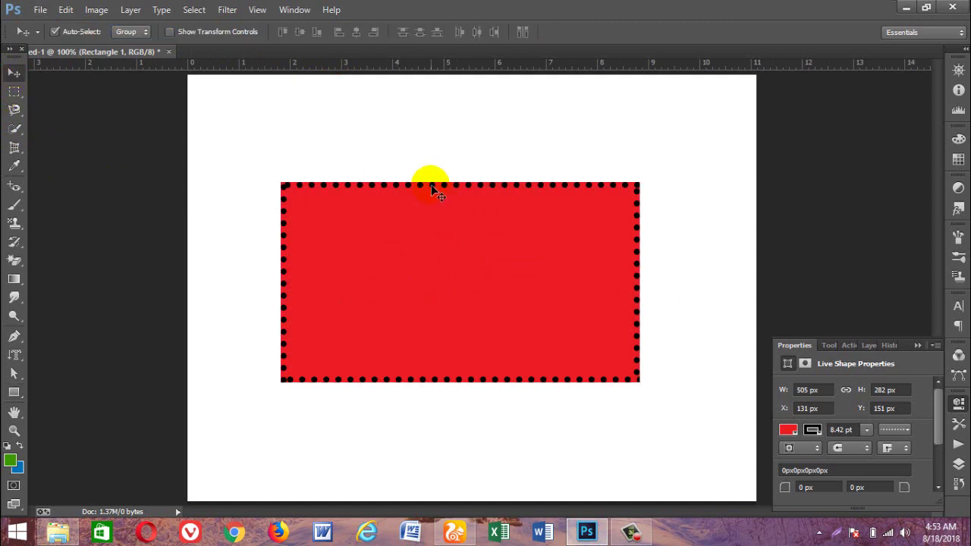
mouse_move(471, 214)
left_mouse_down()
mouse_move(420, 255)
mouse_move(435, 160)
left_mouse_up()
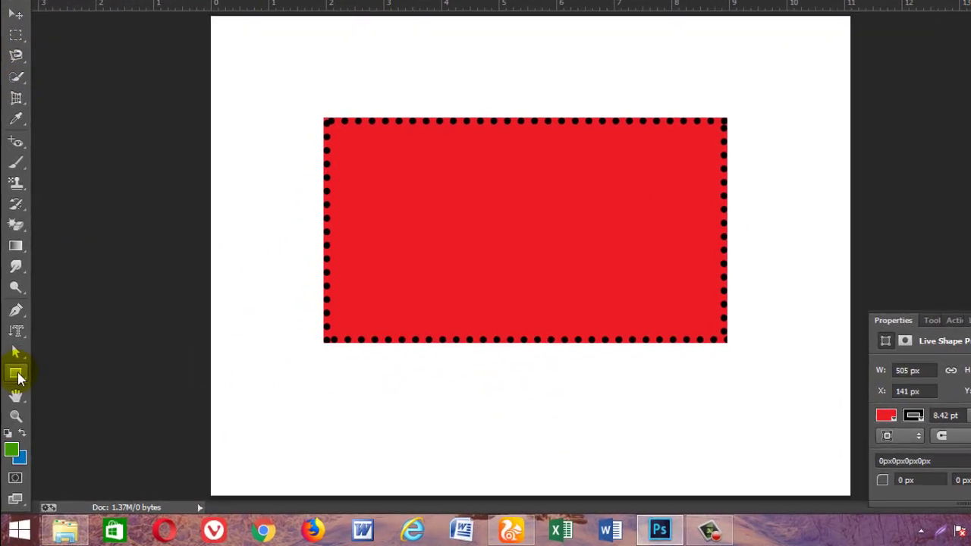
right_click(14, 392)
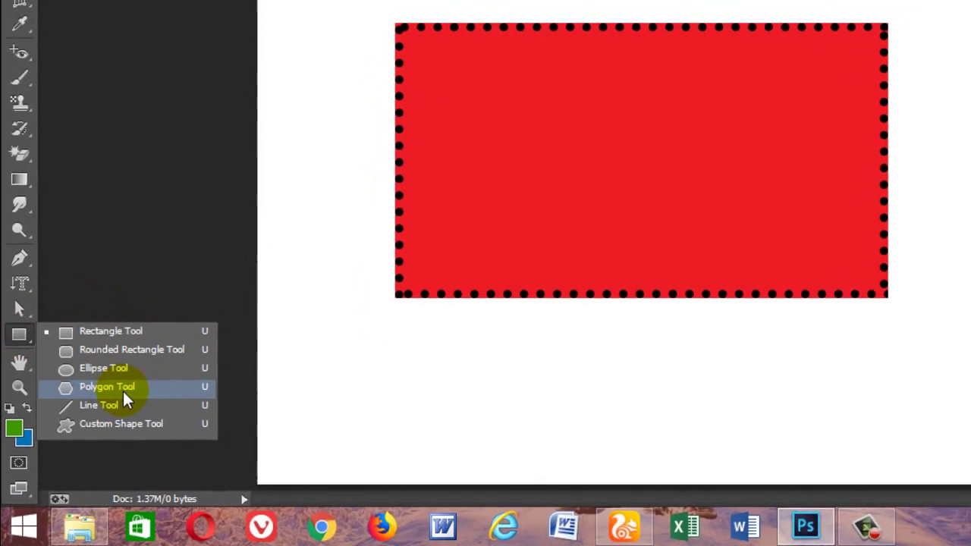
Step: Draw a first pentagon with the Polygon tool, move it, then undo and delete it
left_click(126, 385)
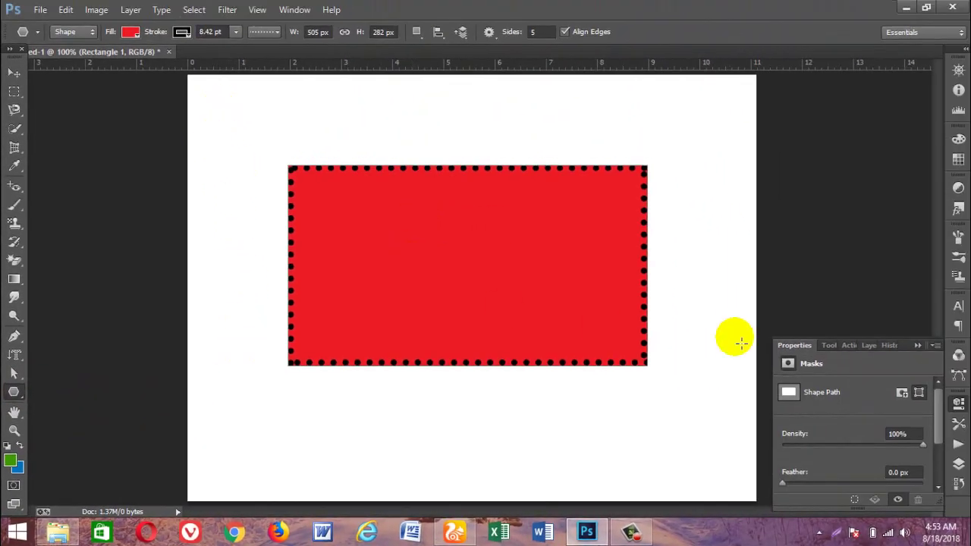
left_click(869, 346)
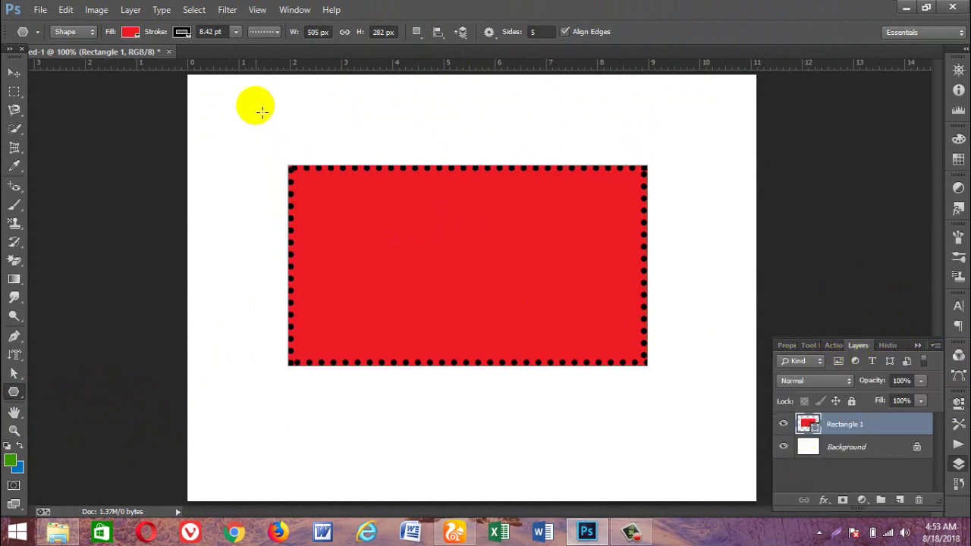
left_click_drag(253, 129, 303, 127)
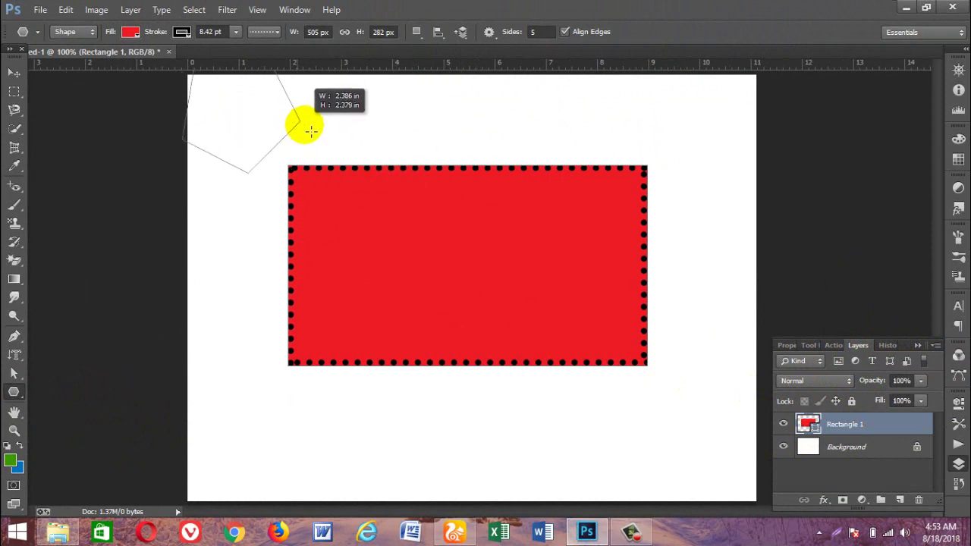
left_click_drag(304, 127, 455, 265)
key("v")
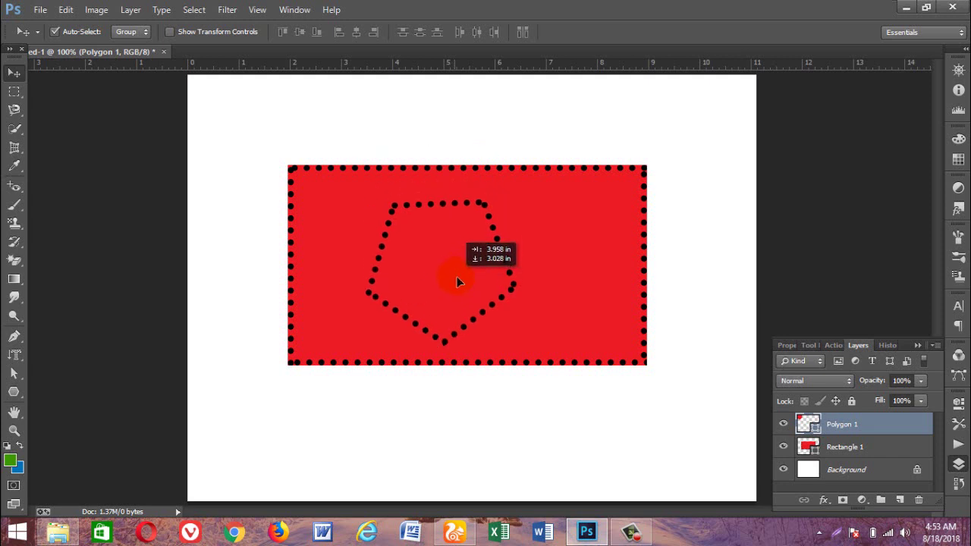
left_click_drag(455, 266, 482, 320)
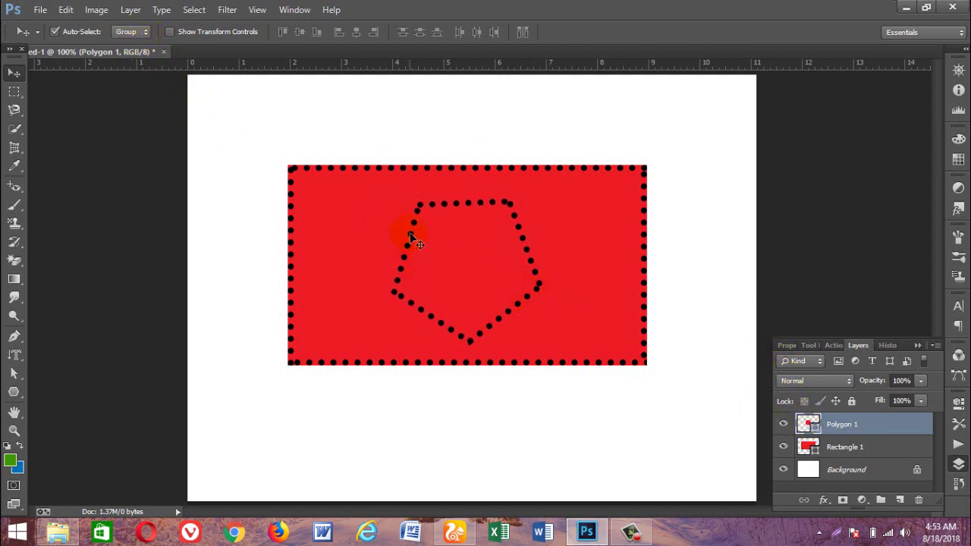
left_click_drag(410, 238, 402, 240)
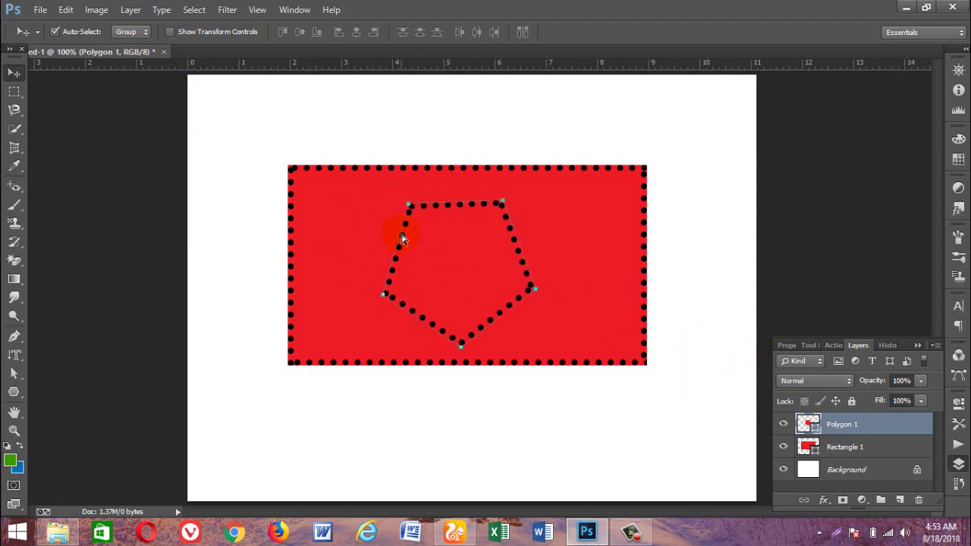
key("ctrl+z")
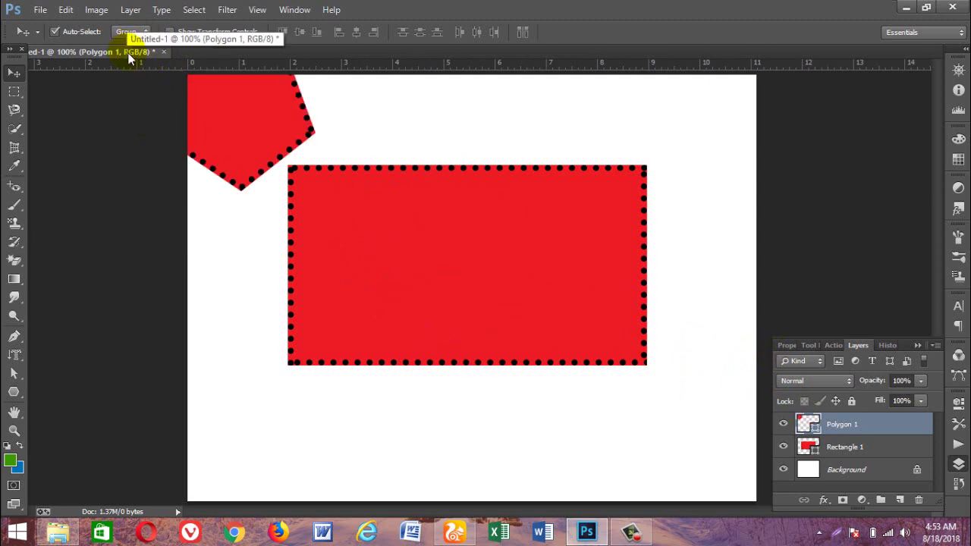
key("Delete")
Step: Redraw a pentagon over the rectangle and give it a green fill
left_click(14, 392)
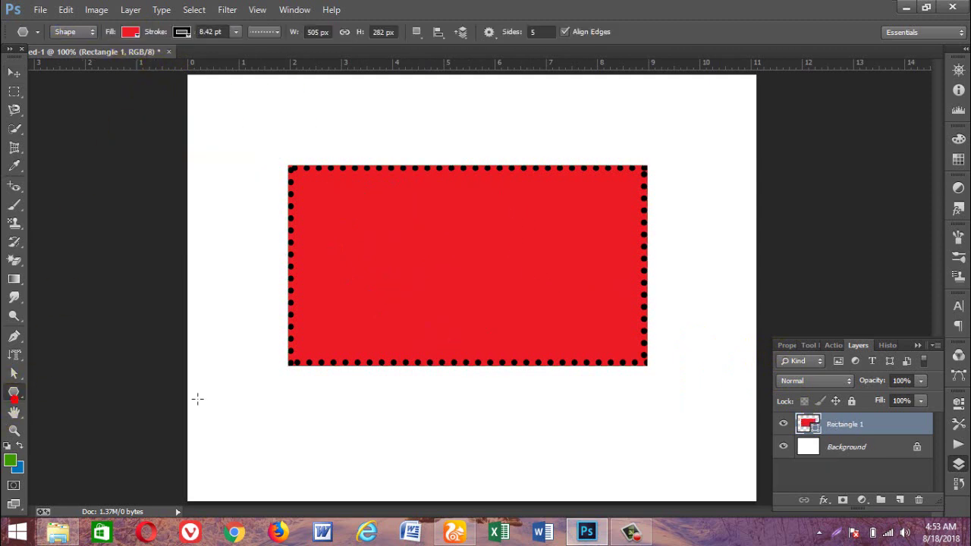
mouse_move(377, 228)
left_mouse_down()
mouse_move(559, 347)
mouse_move(475, 217)
left_mouse_up()
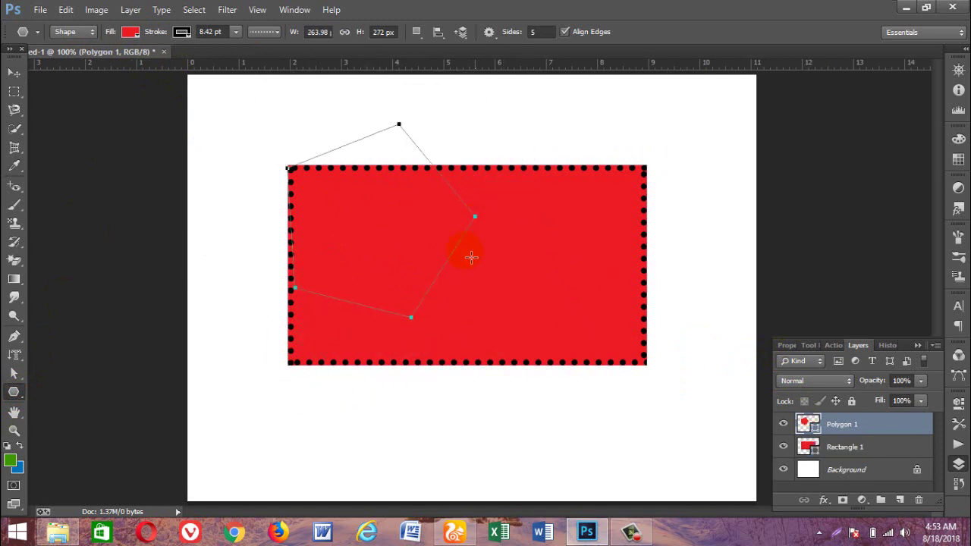
left_click(130, 32)
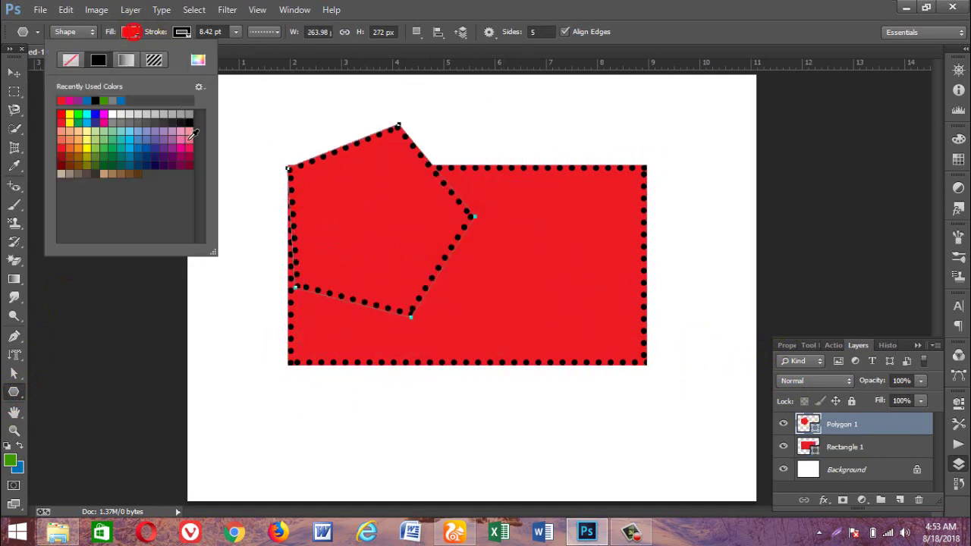
left_click(78, 115)
left_click(82, 132)
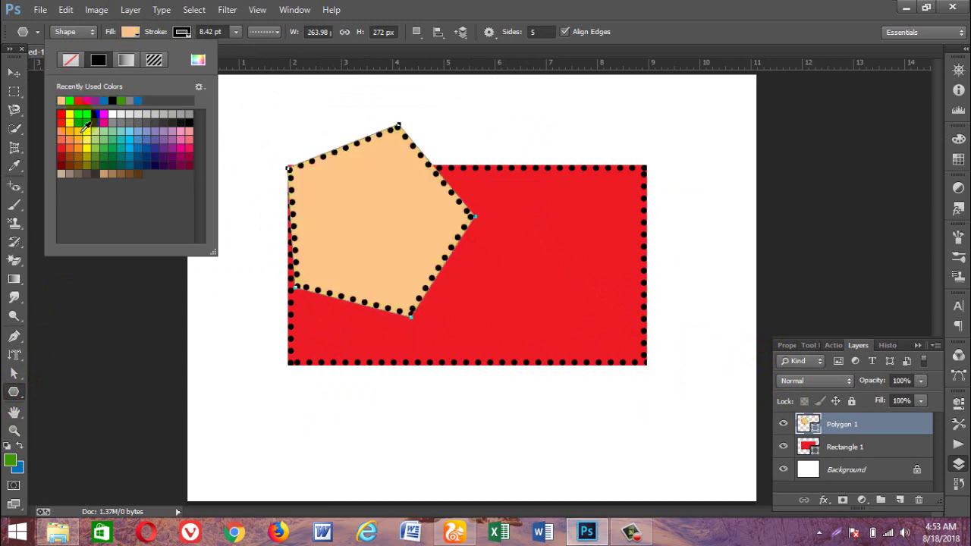
left_click(78, 116)
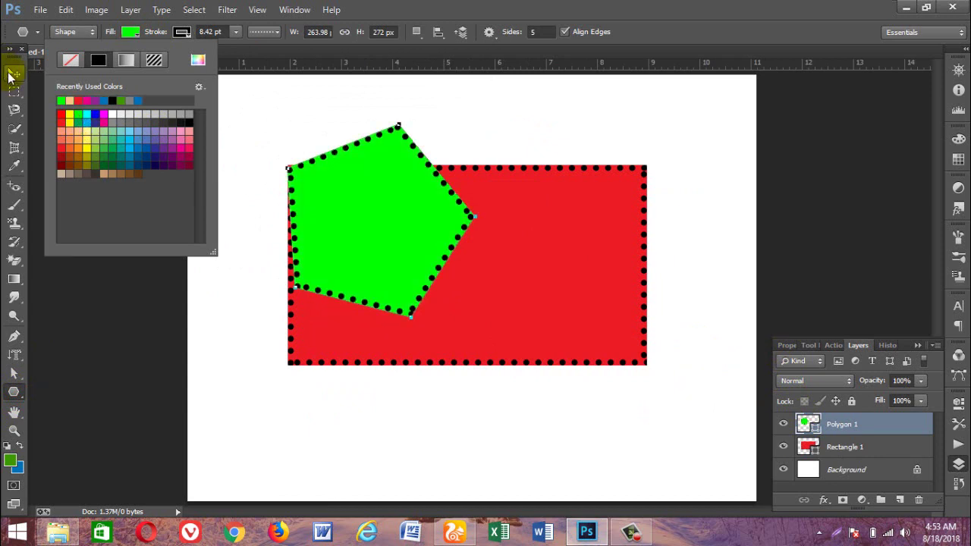
Step: Move the green pentagon right and down onto the rectangle's right half
left_click(12, 75)
mouse_move(376, 210)
left_mouse_down()
mouse_move(470, 252)
mouse_move(514, 286)
left_mouse_up()
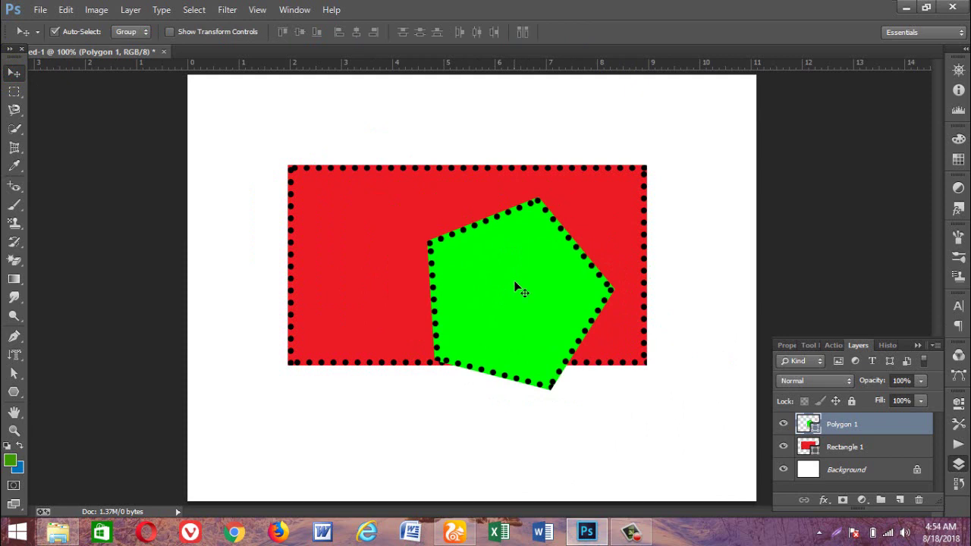
key("ctrl+t")
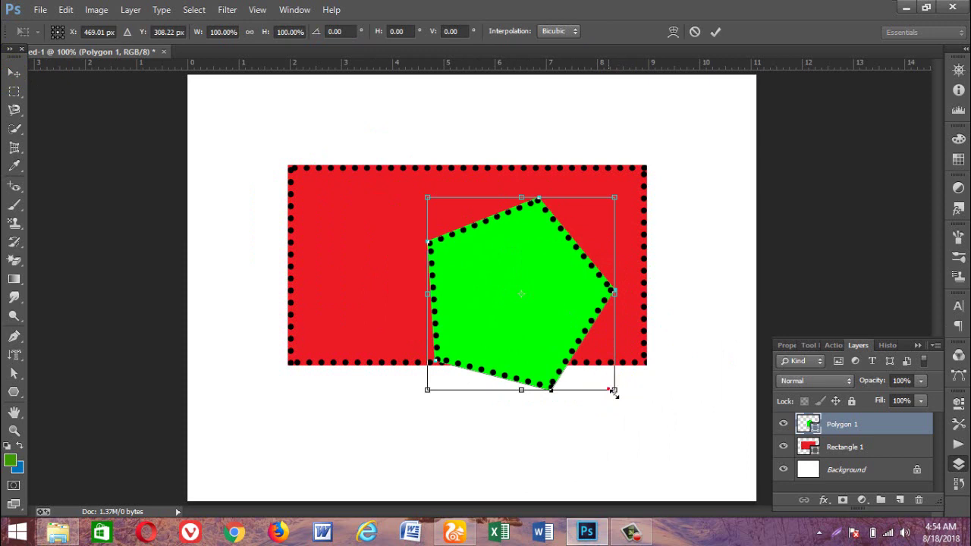
Step: Scale the green pentagon down to about 55% and move it up-left inside the rectangle
left_click_drag(615, 392, 572, 348)
left_click_drag(511, 305, 469, 277)
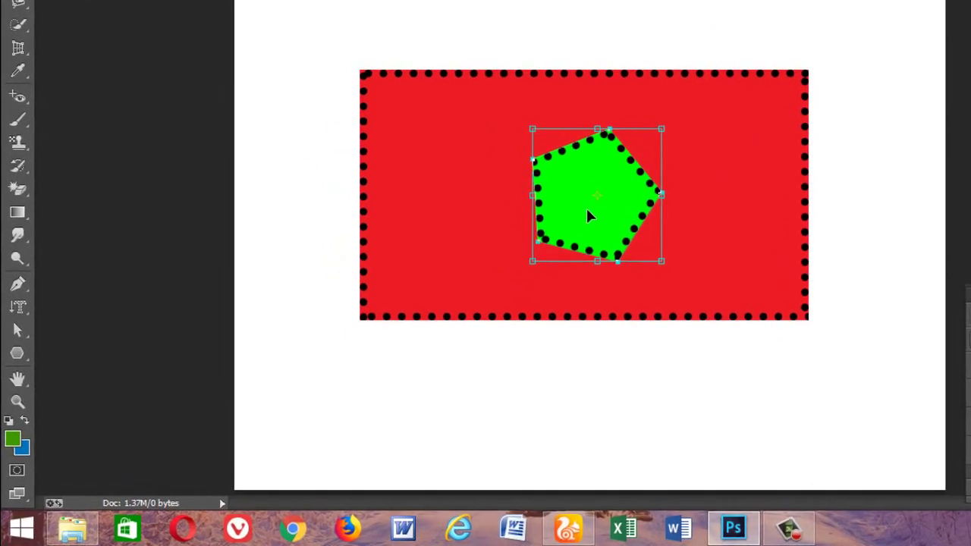
key("Return")
right_click(13, 384)
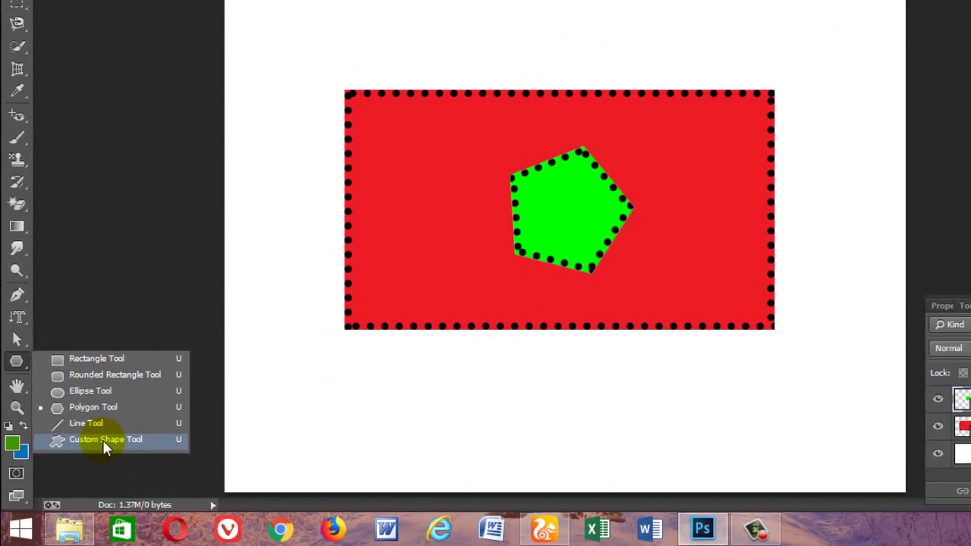
Step: Draw a heart custom shape over the rectangle's left half
left_click(120, 423)
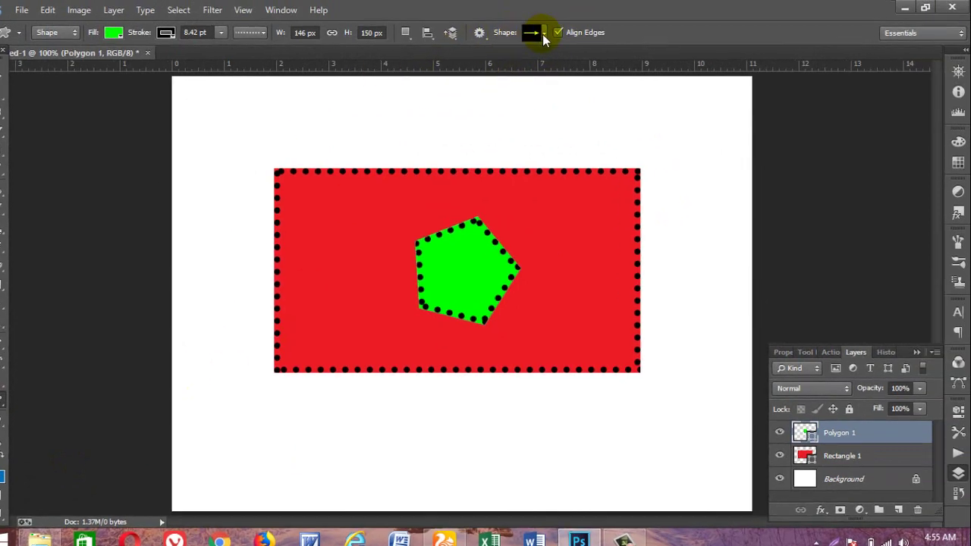
left_click(542, 34)
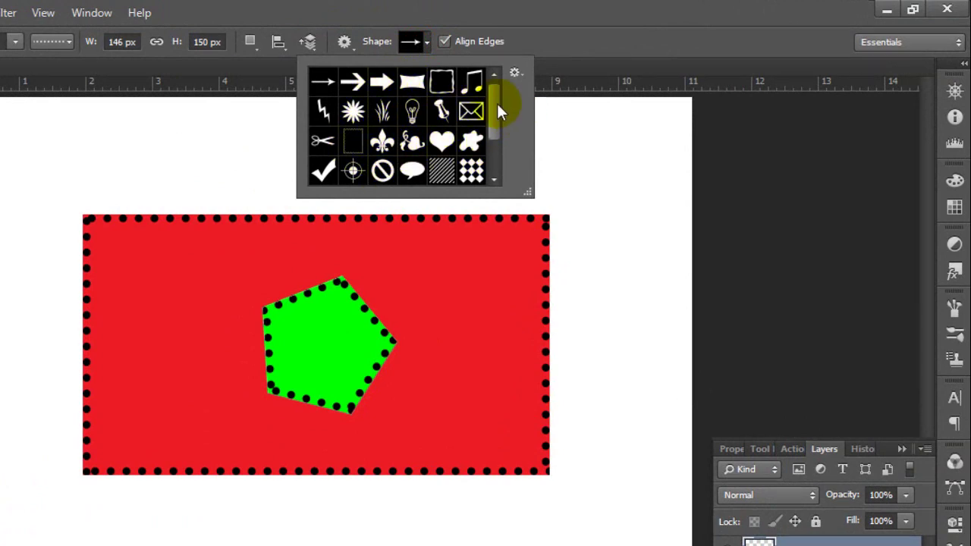
mouse_move(495, 103)
left_mouse_down()
mouse_move(493, 144)
mouse_move(493, 94)
left_mouse_up()
left_click(449, 144)
mouse_move(311, 127)
left_mouse_down()
mouse_move(533, 300)
mouse_move(500, 312)
left_mouse_up()
Step: Change the heart's fill to blue
left_click(130, 31)
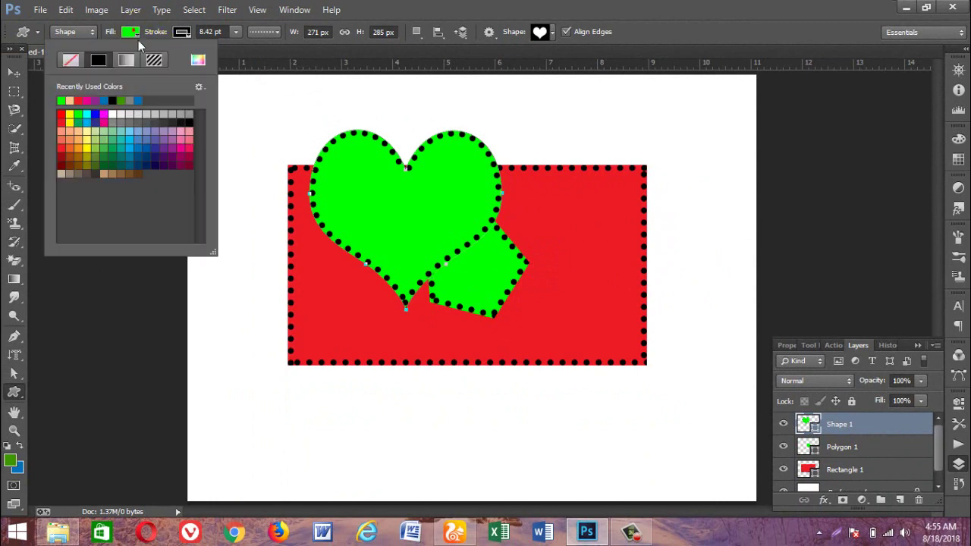
left_click(187, 156)
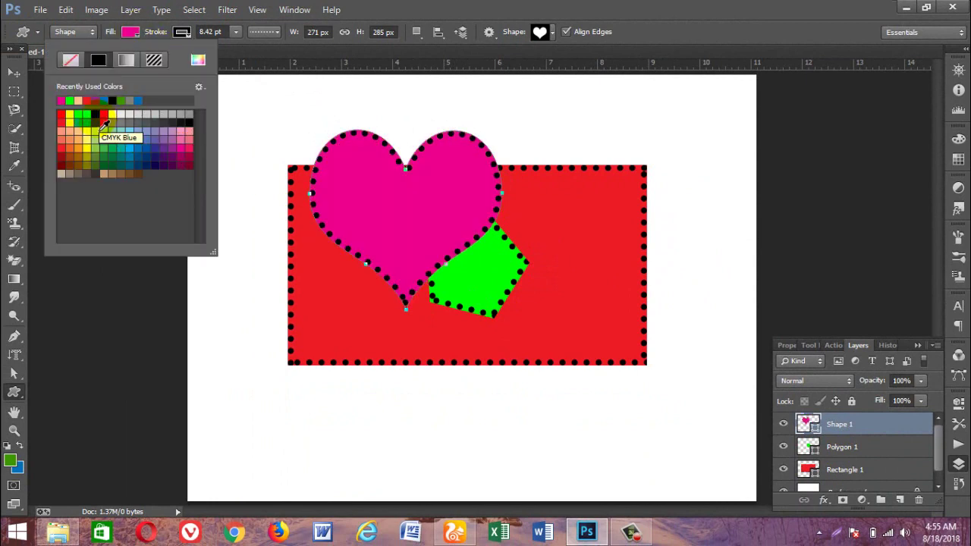
left_click(96, 115)
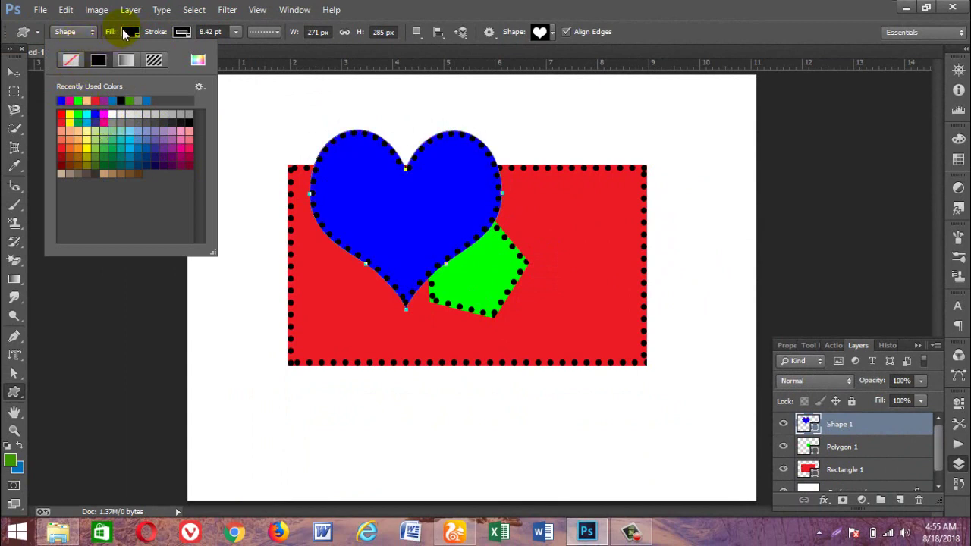
left_click(387, 176)
Step: Scale the heart to about half size and place it left of the pentagon
key("v")
key("ctrl+t")
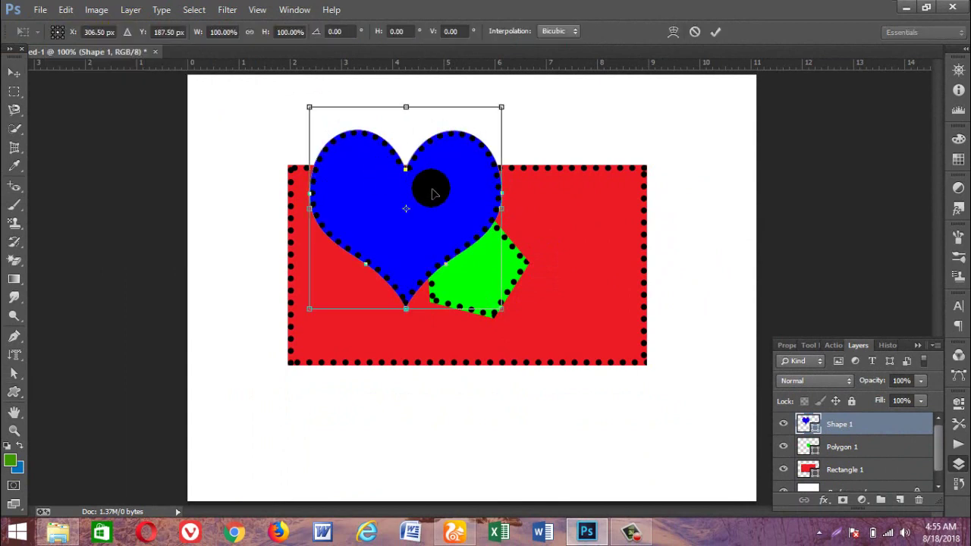
left_click_drag(434, 179, 446, 202)
left_click_drag(516, 335, 468, 284)
left_click_drag(418, 232, 352, 257)
left_click_drag(406, 241, 346, 253)
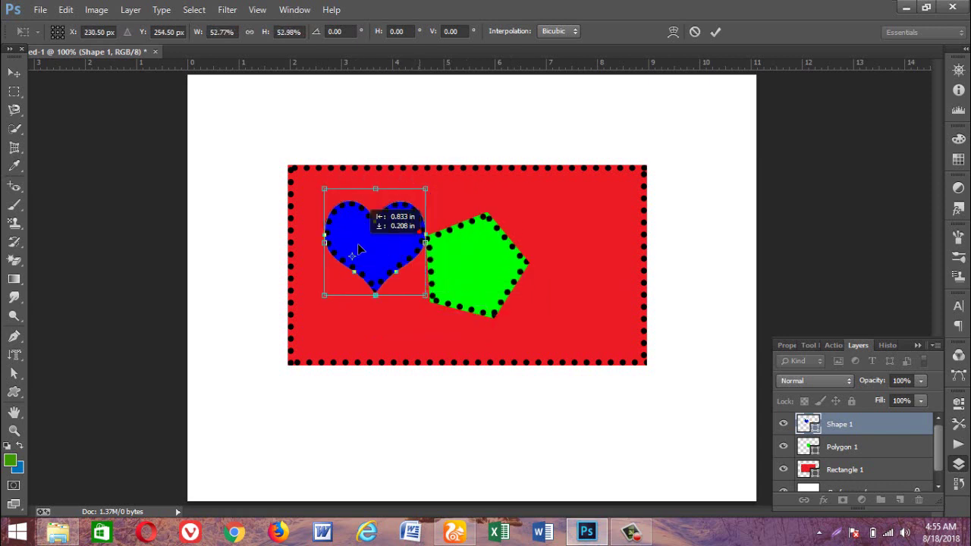
double_click(356, 242)
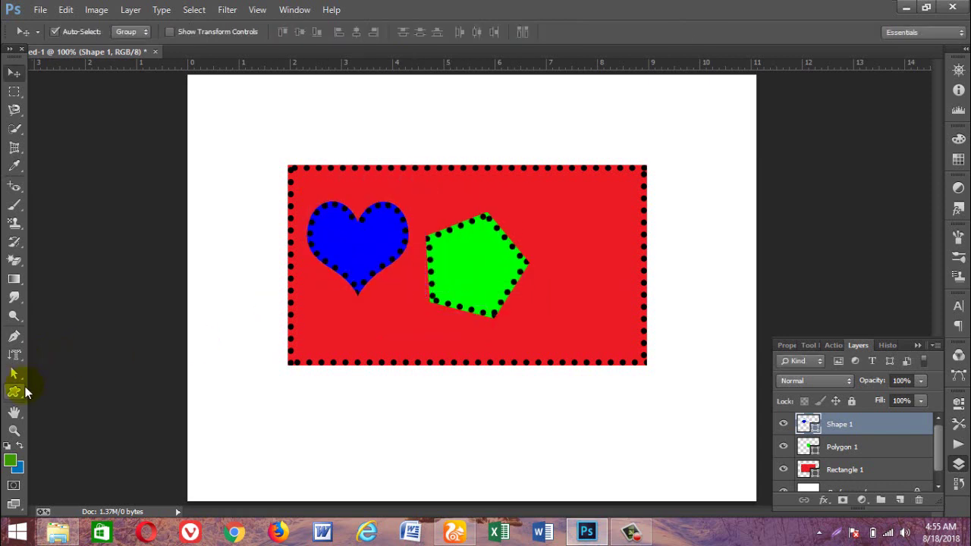
Step: Keep the Custom Shape tool selected and switch to the Hand tool
left_click(15, 393)
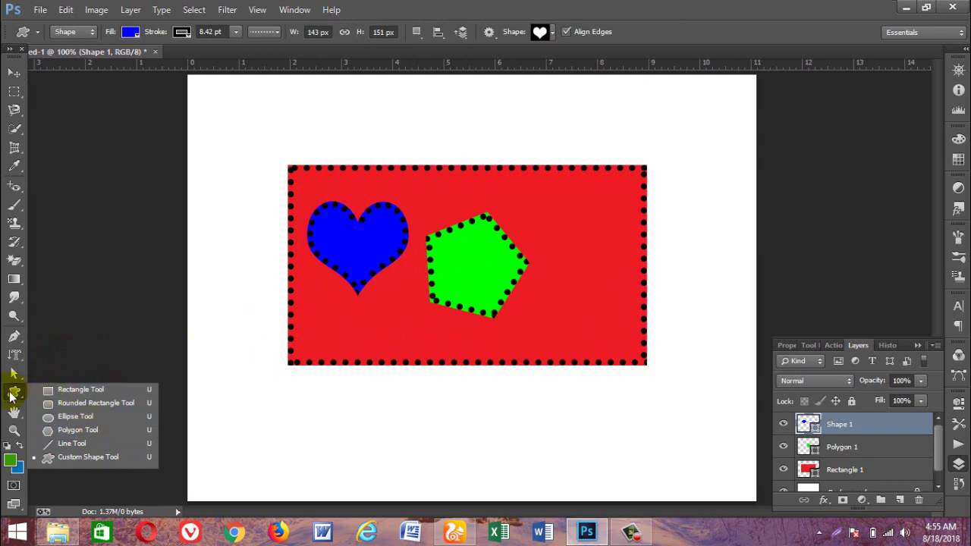
left_click(13, 398)
right_click(14, 410)
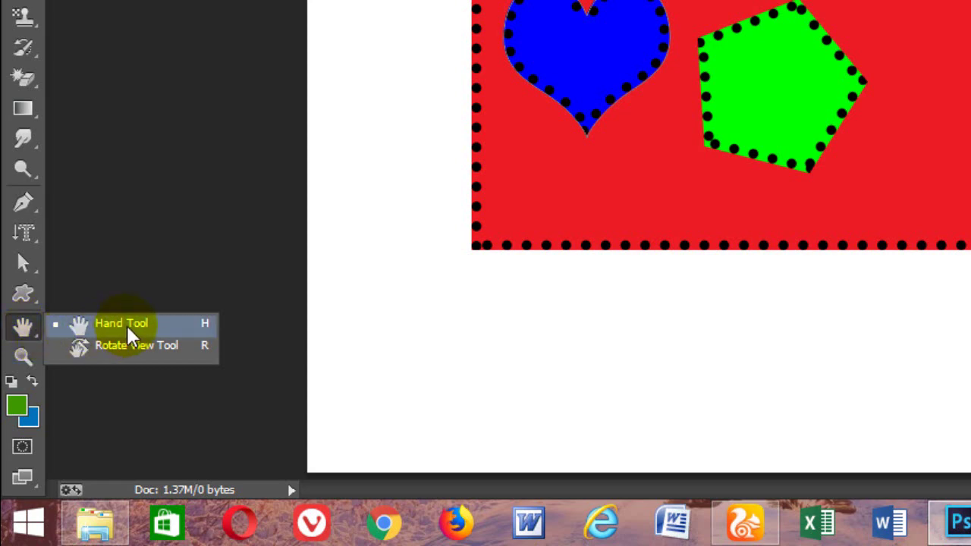
left_click(22, 332)
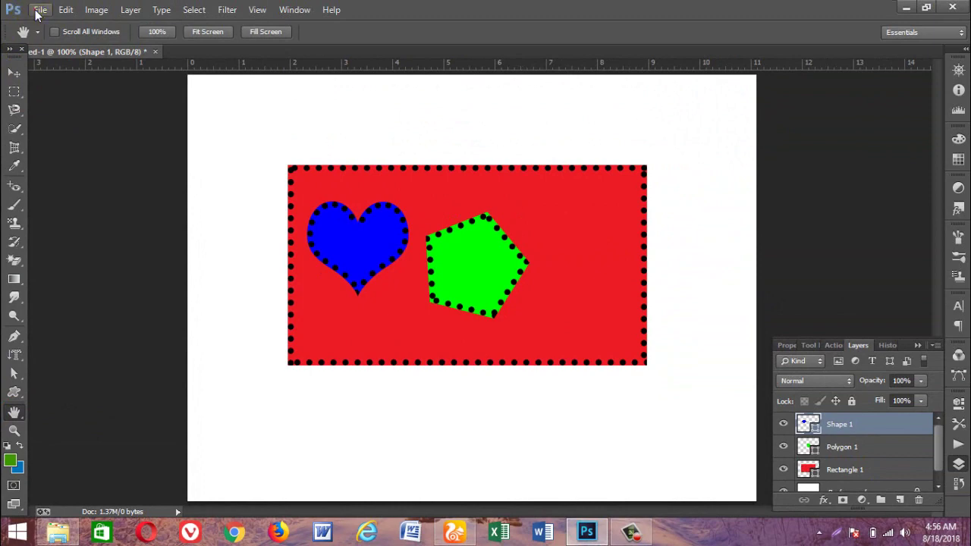
left_click(39, 10)
Step: Open images.jpg from the Downloads folder
left_click(57, 41)
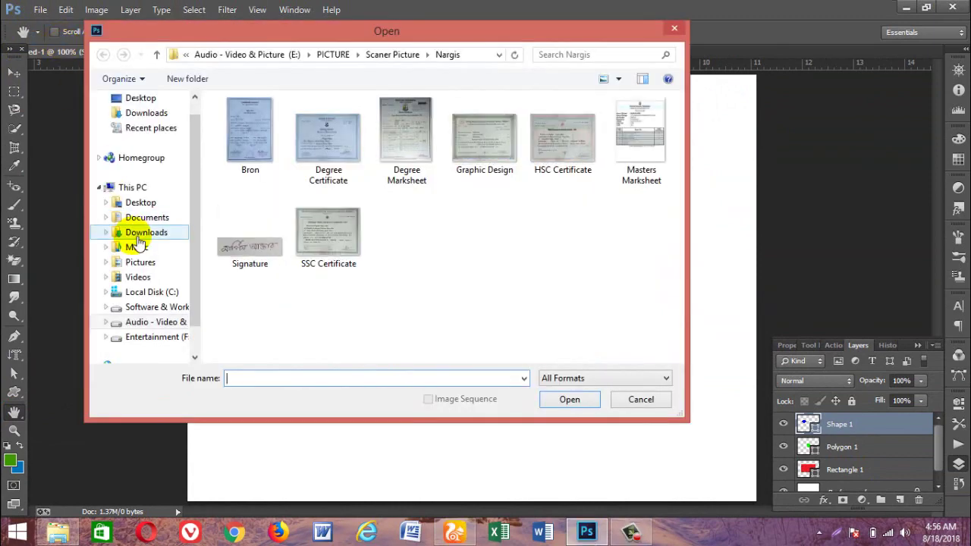
left_click(145, 233)
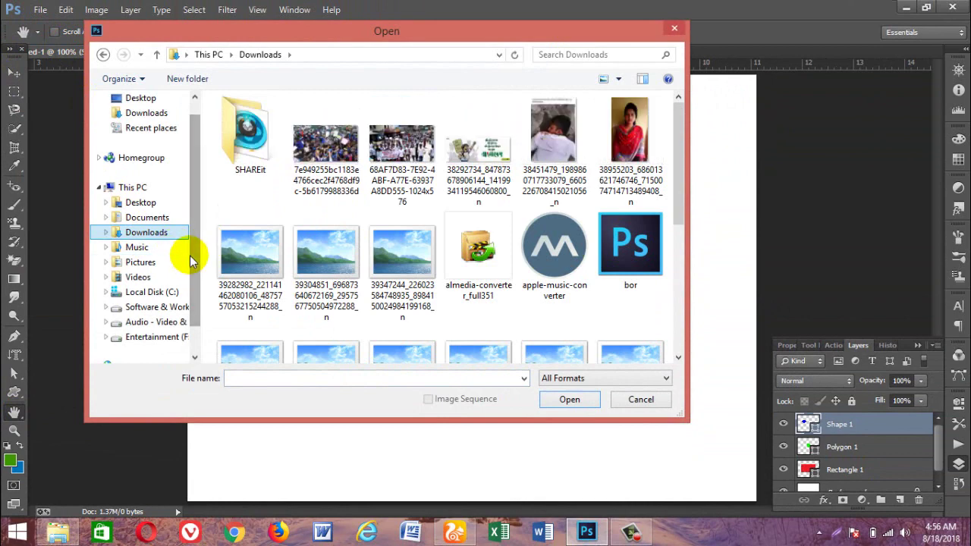
left_click(555, 152)
left_click_drag(679, 140, 679, 264)
left_click(620, 163)
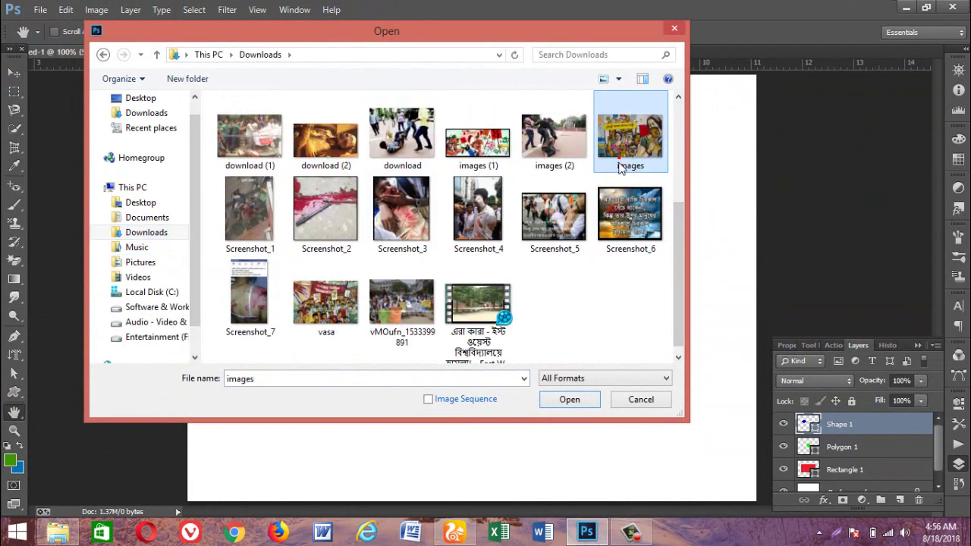
left_click(556, 399)
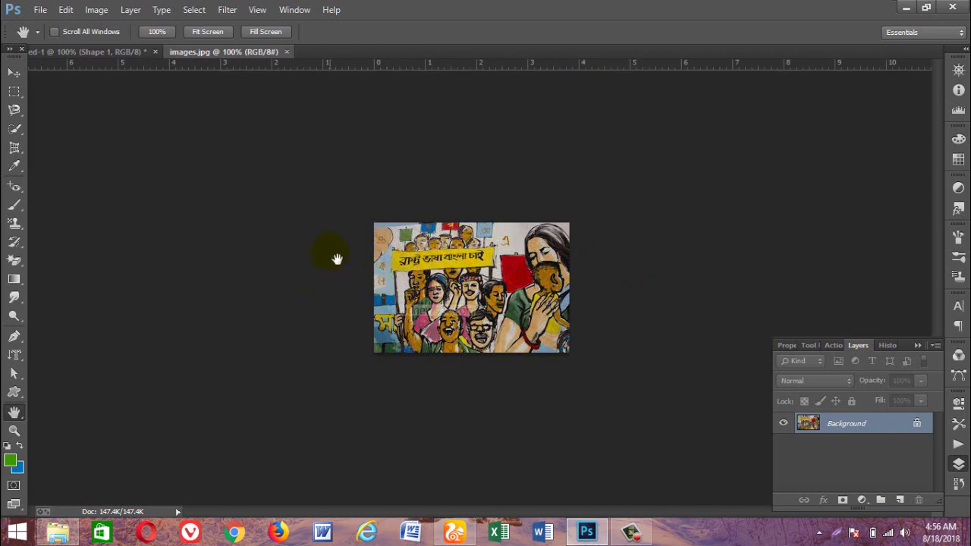
Step: Zoom the crowd painting to 400%, briefly zooming back out to 200% along the way
key("z")
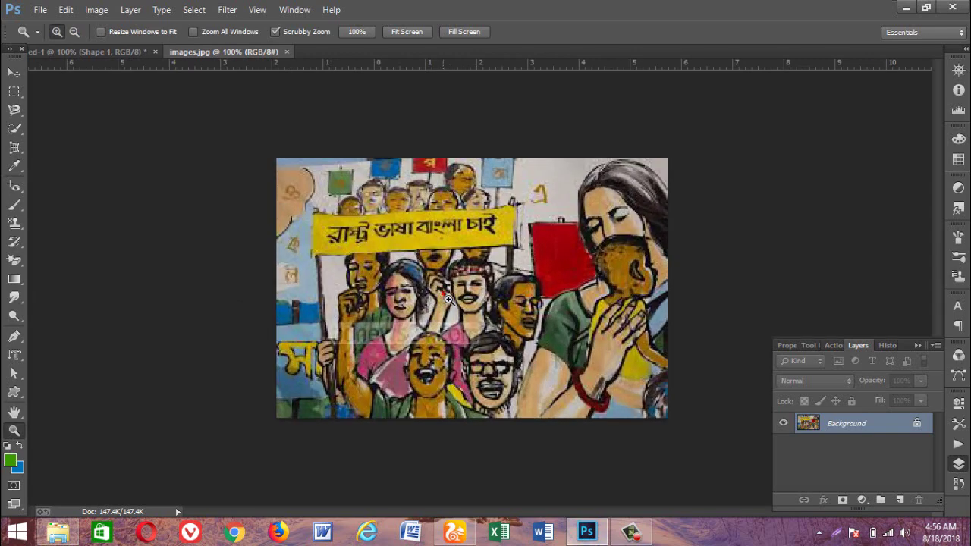
left_click(448, 298)
left_click(448, 296)
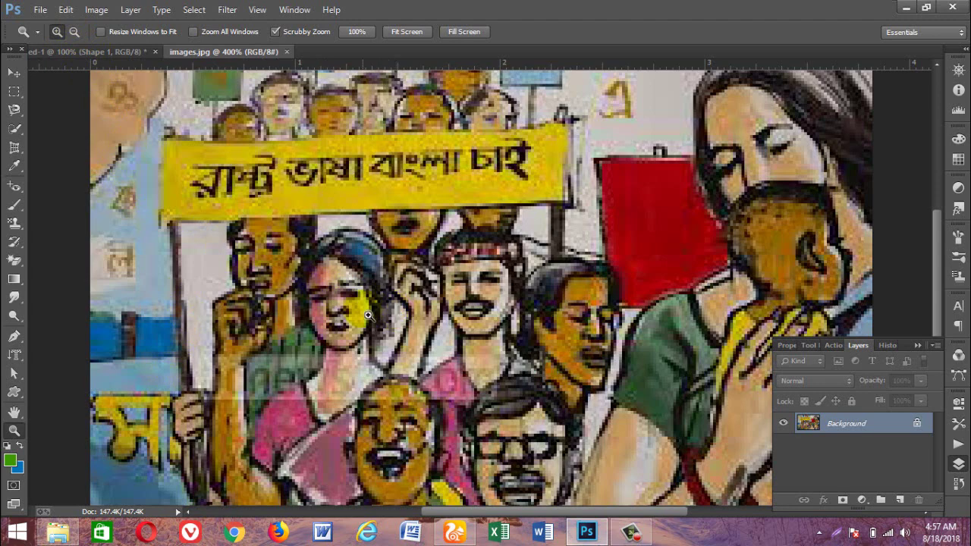
key("alt")
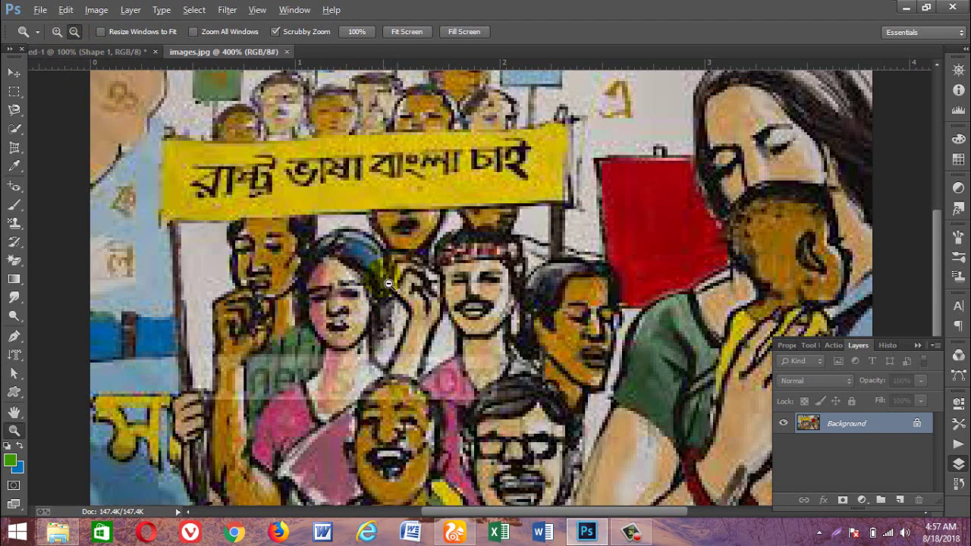
left_click_drag(388, 283, 245, 506)
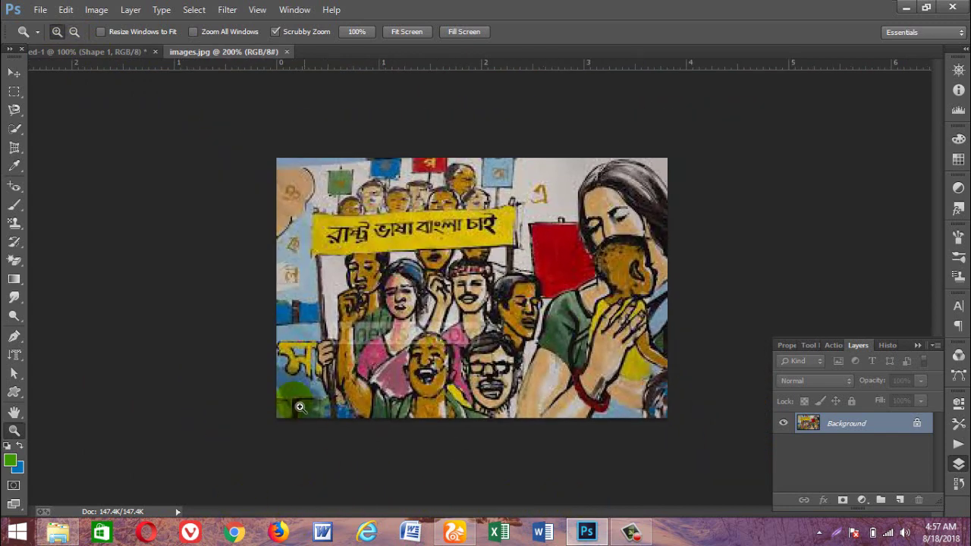
key("alt")
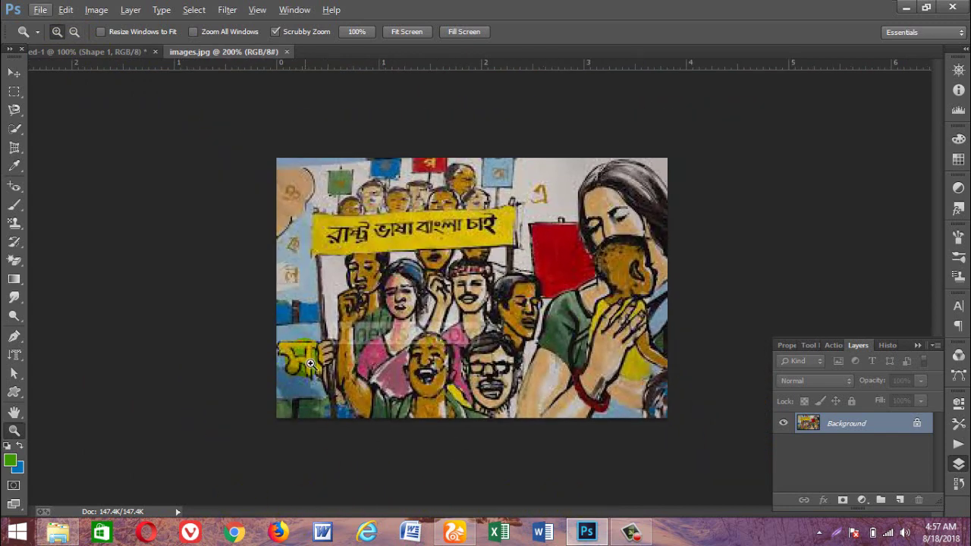
left_click(310, 364)
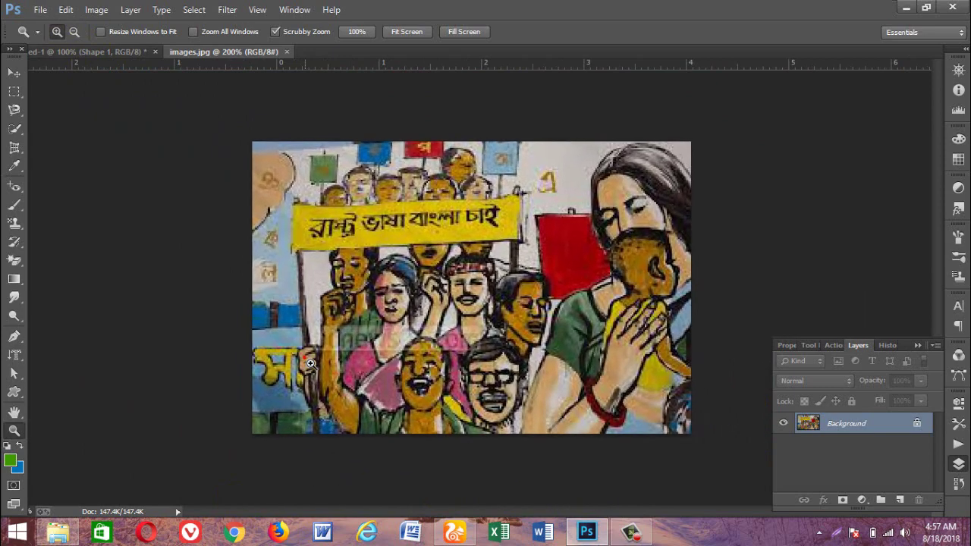
left_click(310, 364)
left_click(310, 364)
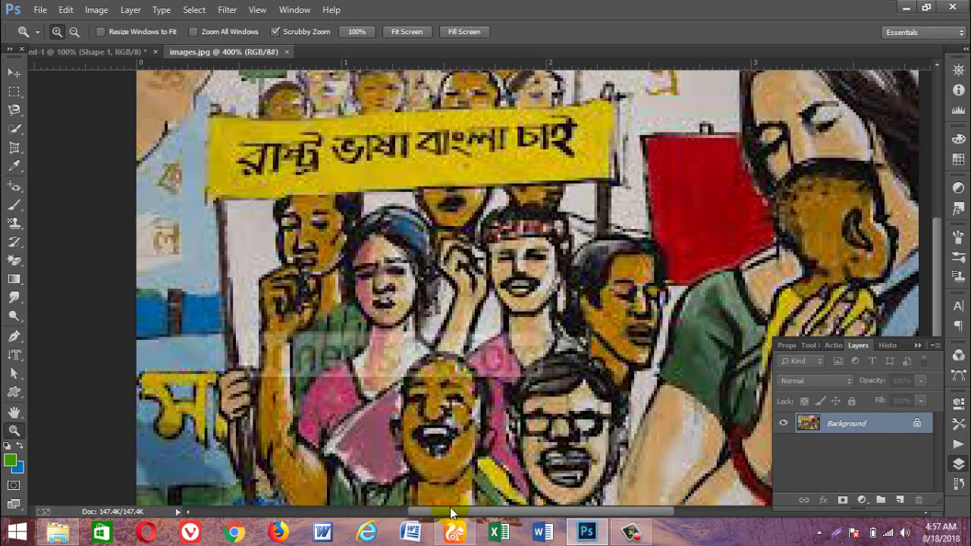
mouse_move(464, 512)
left_mouse_down()
mouse_move(368, 516)
mouse_move(518, 521)
mouse_move(457, 521)
left_mouse_up()
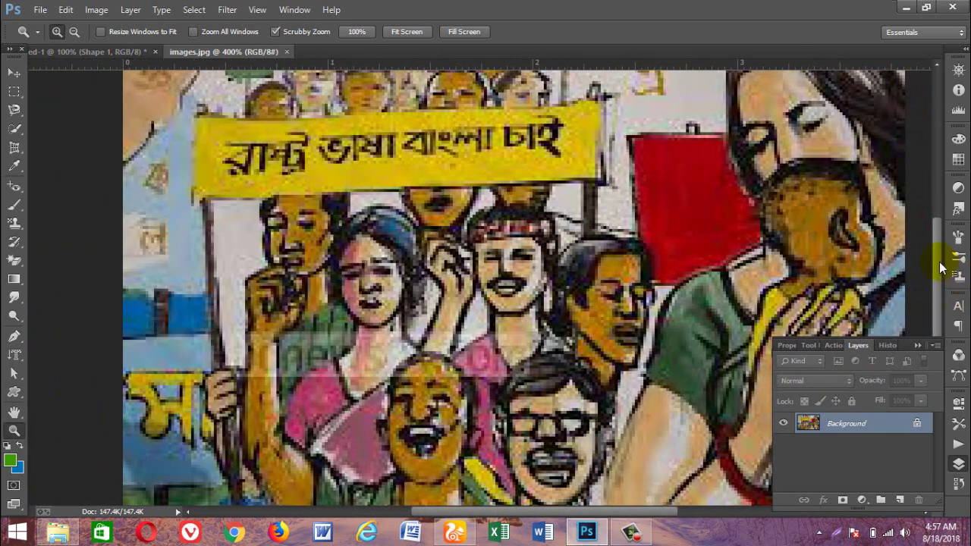
mouse_move(940, 267)
left_mouse_down()
mouse_move(915, 191)
mouse_move(933, 210)
mouse_move(954, 314)
mouse_move(939, 254)
left_mouse_up()
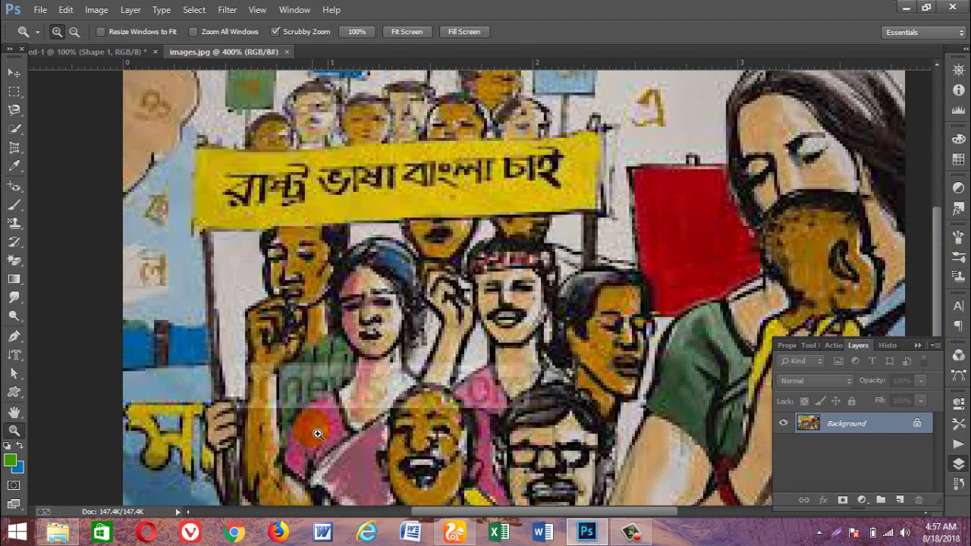
Step: Pan the 400% view down to the lower faces and the mother holding the child
left_click(14, 414)
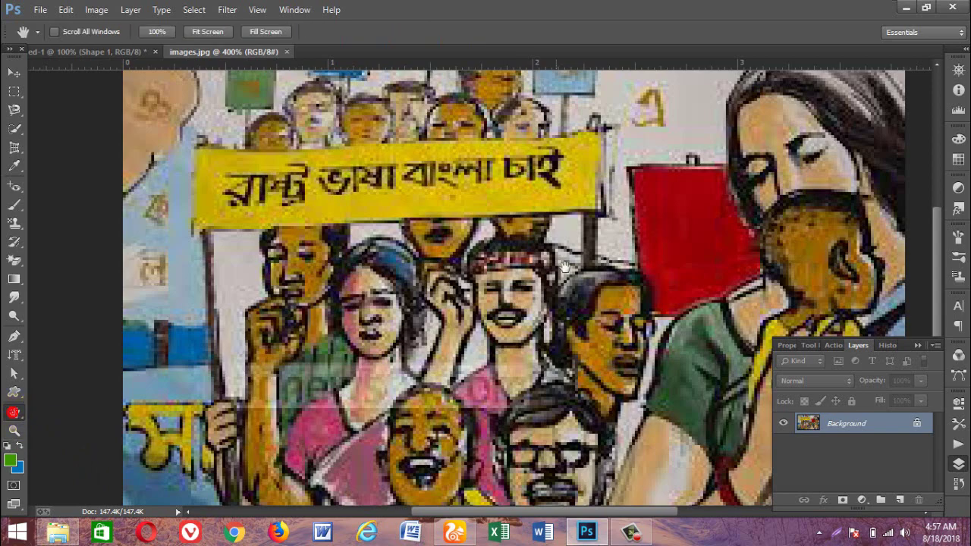
mouse_move(598, 188)
left_mouse_down()
mouse_move(592, 182)
mouse_move(668, 184)
mouse_move(559, 61)
mouse_move(360, 282)
mouse_move(360, 122)
mouse_move(513, 179)
mouse_move(434, 241)
mouse_move(356, 271)
mouse_move(416, 316)
mouse_move(432, 299)
left_mouse_up()
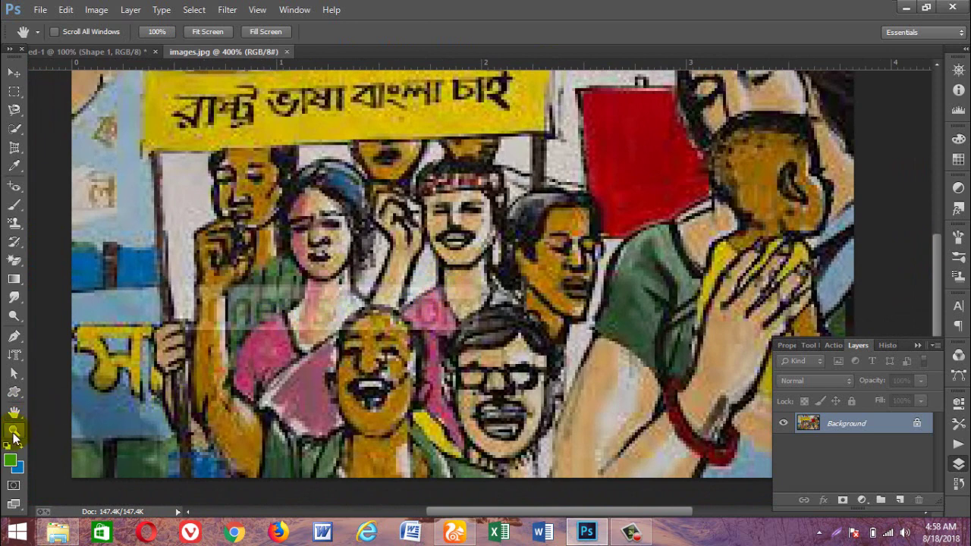
left_click(14, 430)
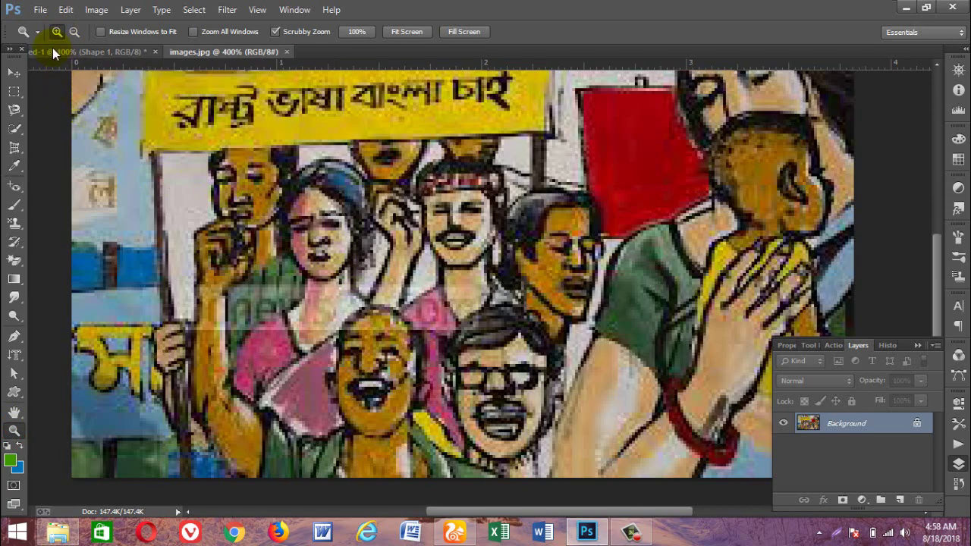
Step: Zoom the painting to 500% and 700%, zoom back out to 200%, then switch to the browser
left_click(332, 306)
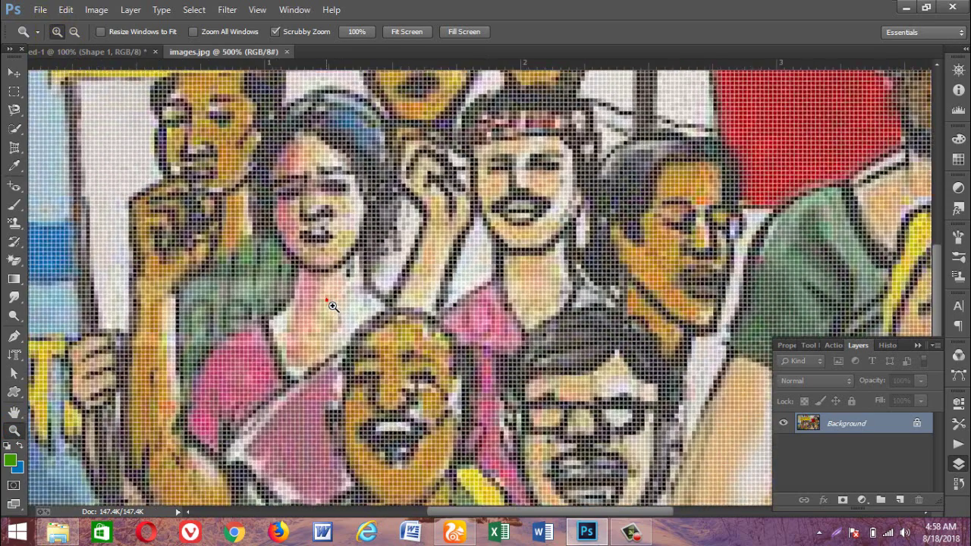
left_click(316, 324)
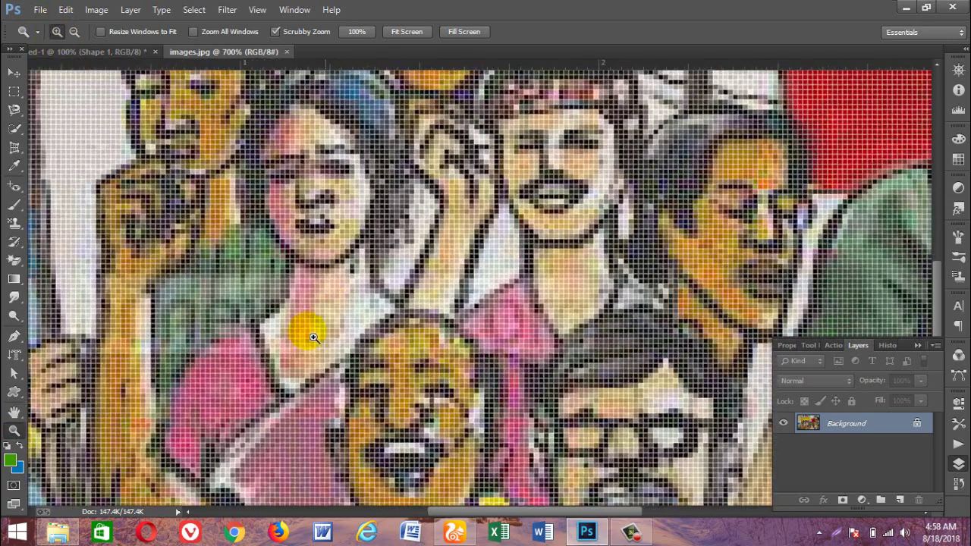
left_click(74, 31)
left_click(395, 238)
left_click_drag(395, 238, 368, 273)
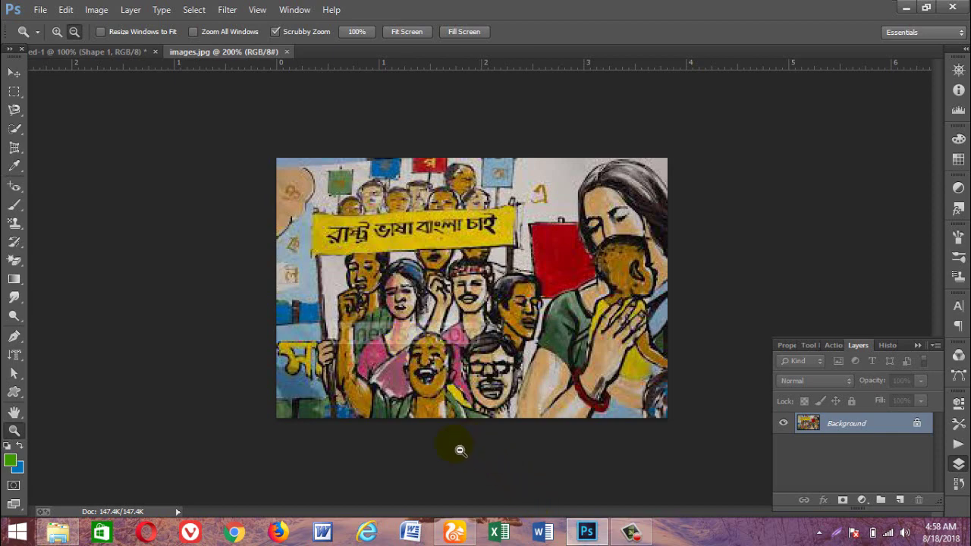
left_click(451, 537)
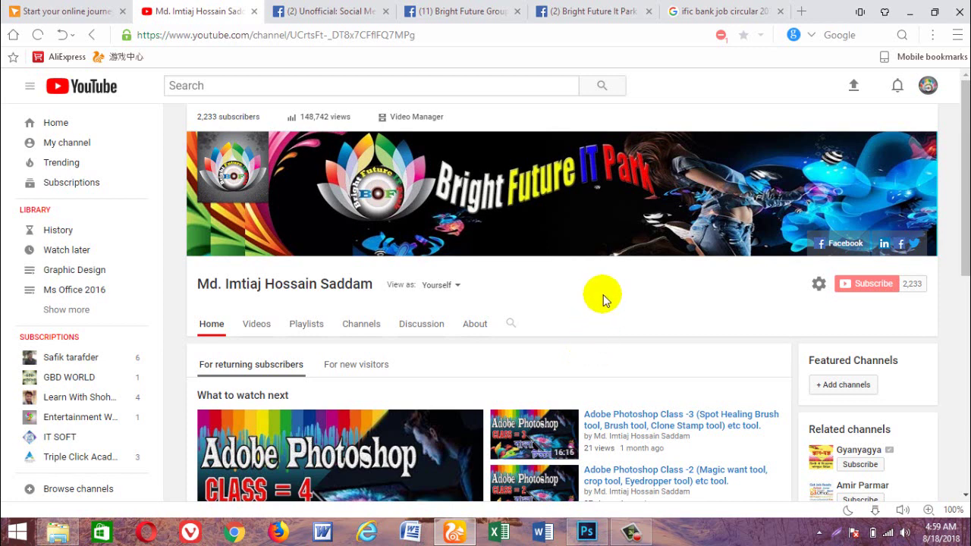
Step: Switch to the 'Unofficial: Social Media Marketing For Online' Facebook tab
left_click(323, 11)
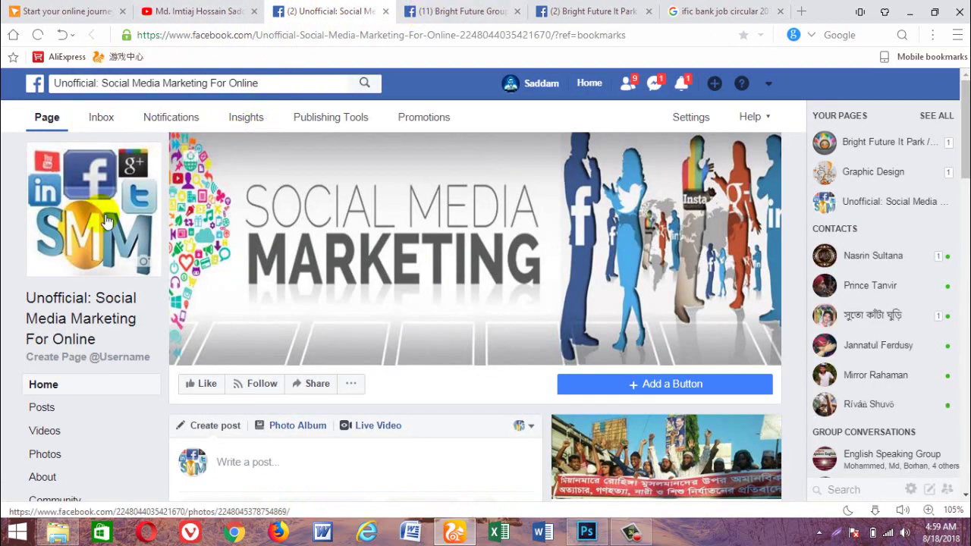
Step: Browse the Bright Future Group Facebook group page
left_click(467, 10)
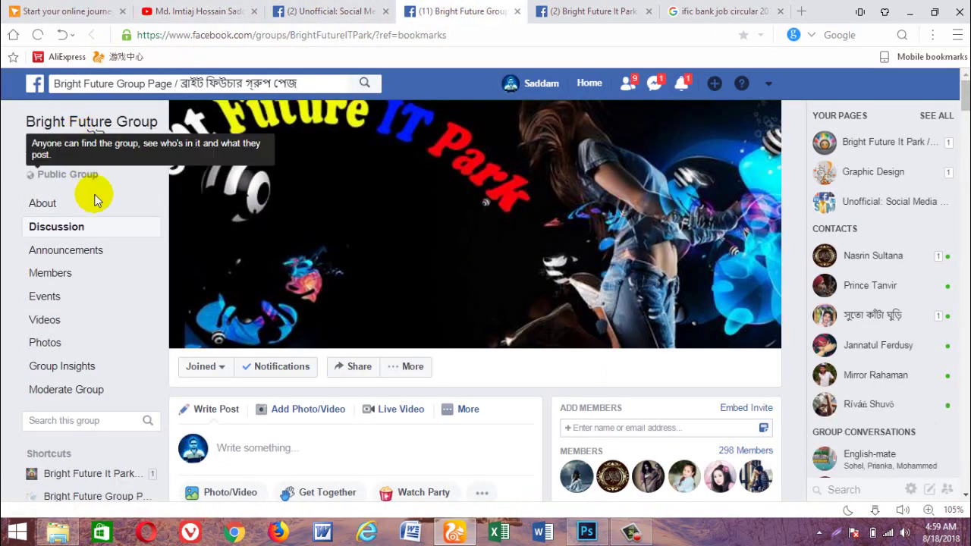
scroll(107, 208, "down", 1)
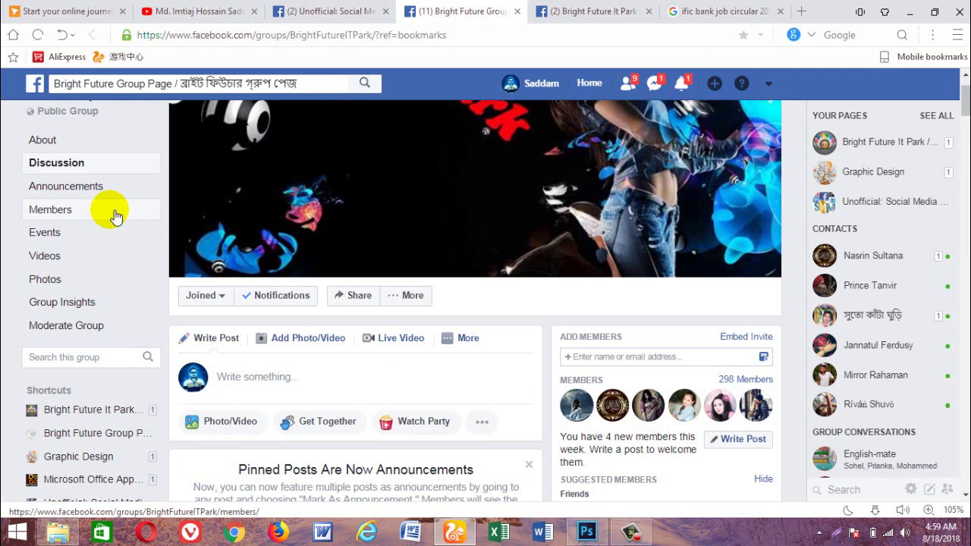
scroll(114, 217, "up", 2)
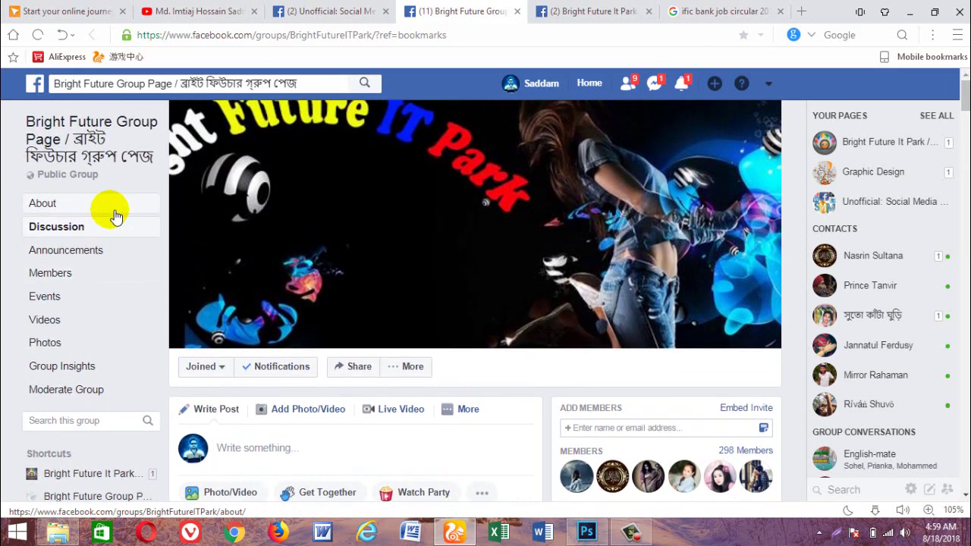
scroll(113, 216, "down", 2)
scroll(113, 216, "down", 2)
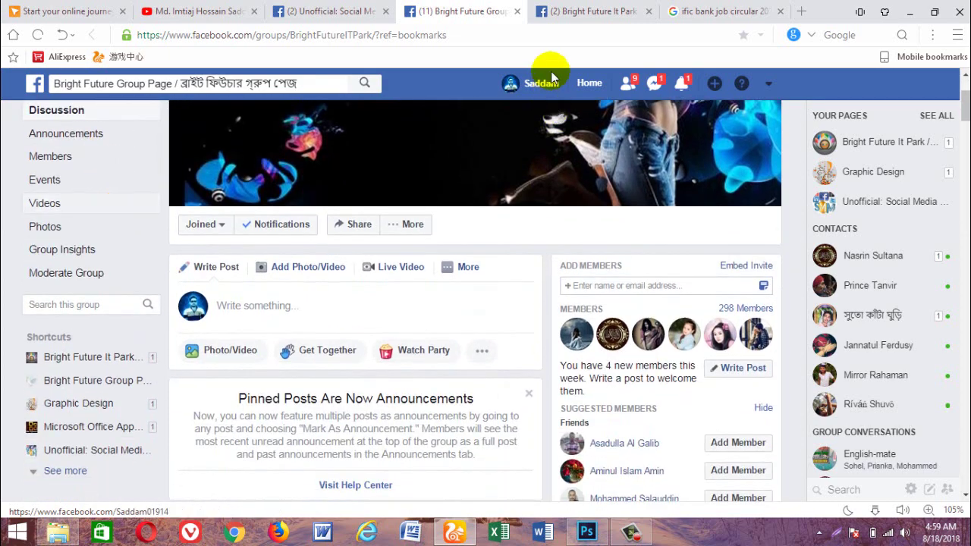
Step: Check the Bright Future It Park page, return, and open Graphic Design in a new tab
left_click(588, 11)
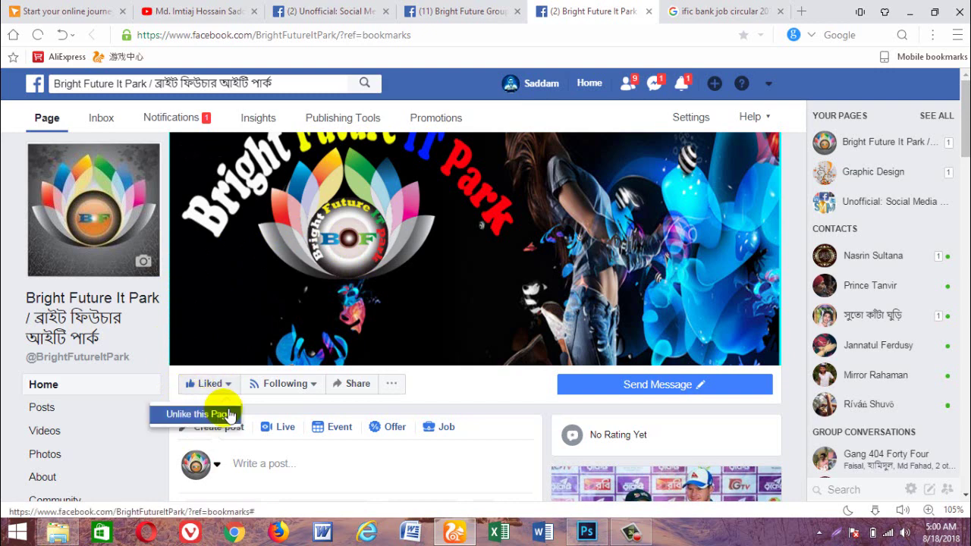
left_click(425, 8)
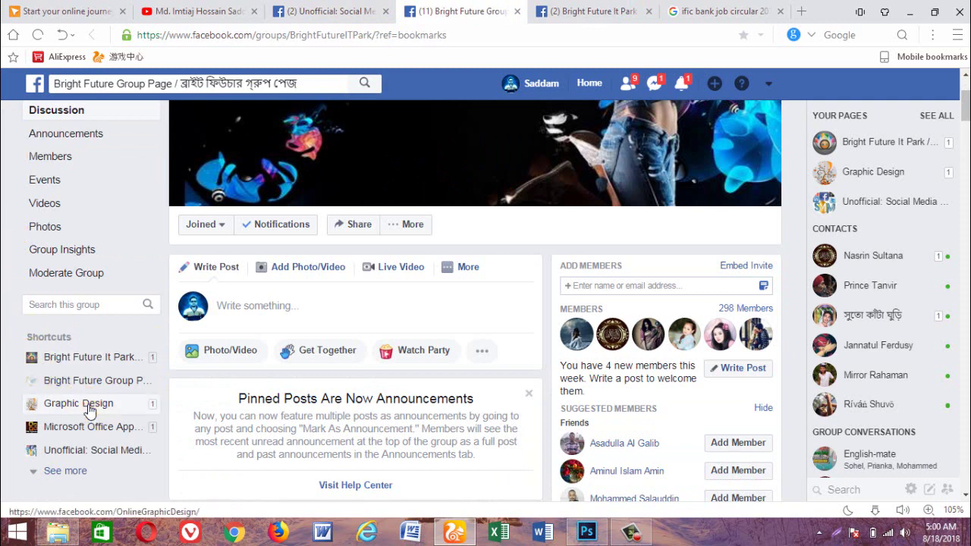
middle_click(87, 407)
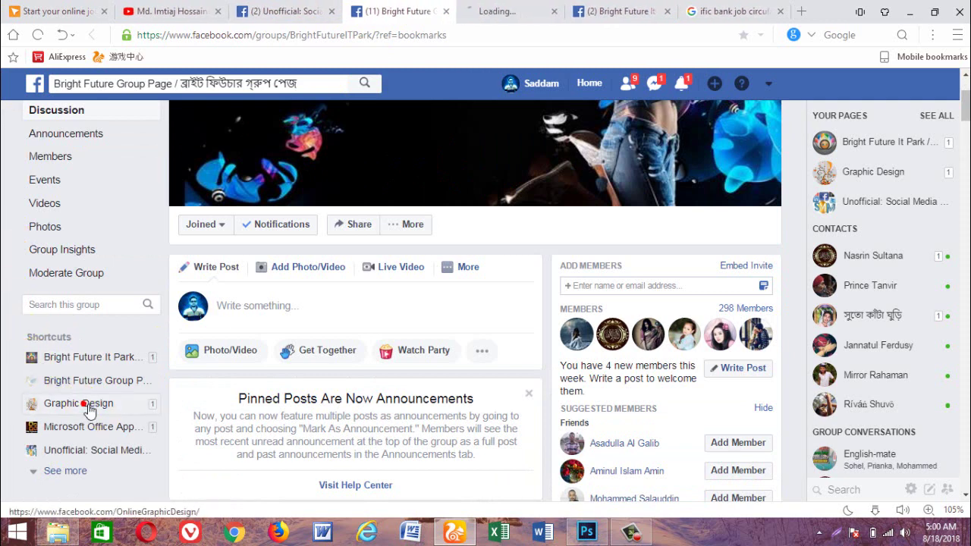
left_click(497, 11)
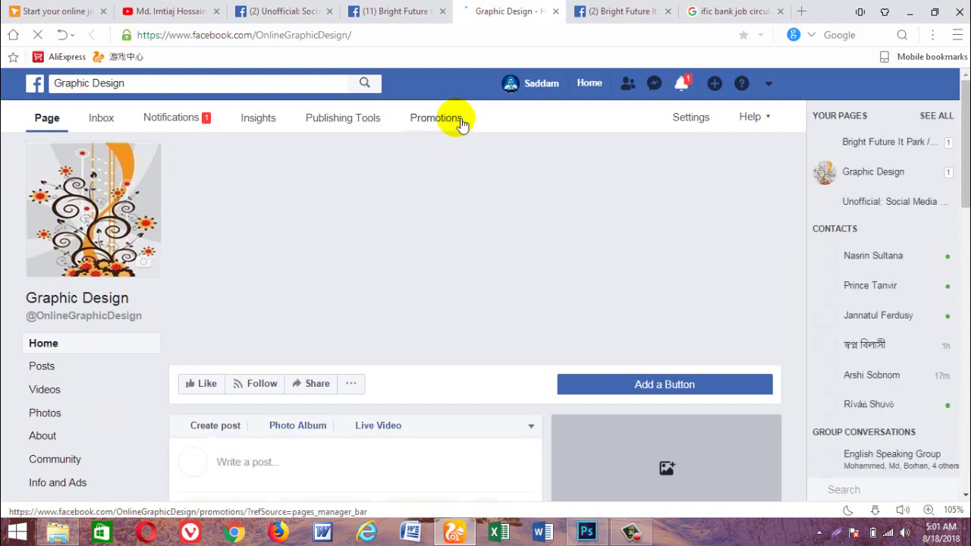
left_click(461, 124)
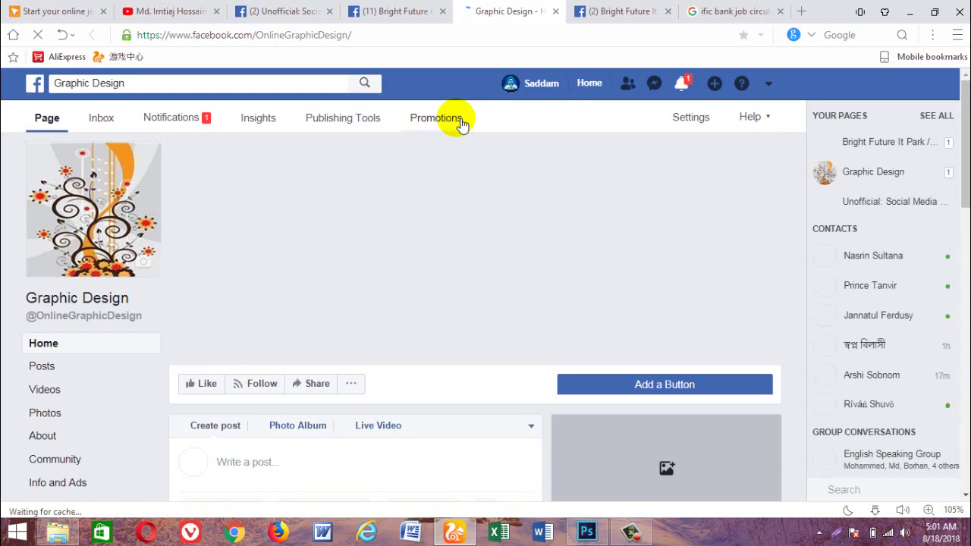